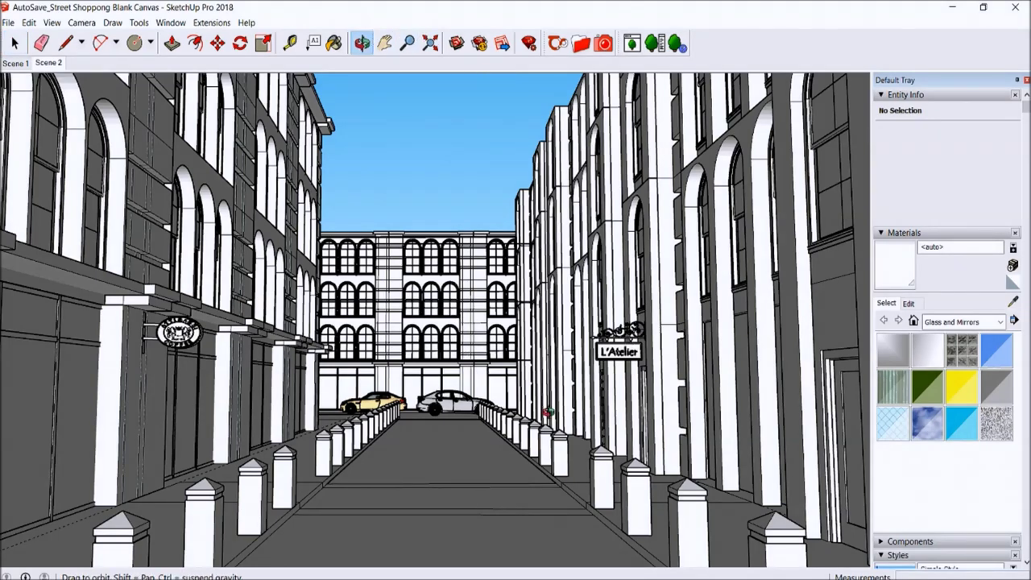
Orbit around the street and settle back on the Scene 2 viewpoint.
left_click_drag(592, 404, 481, 427)
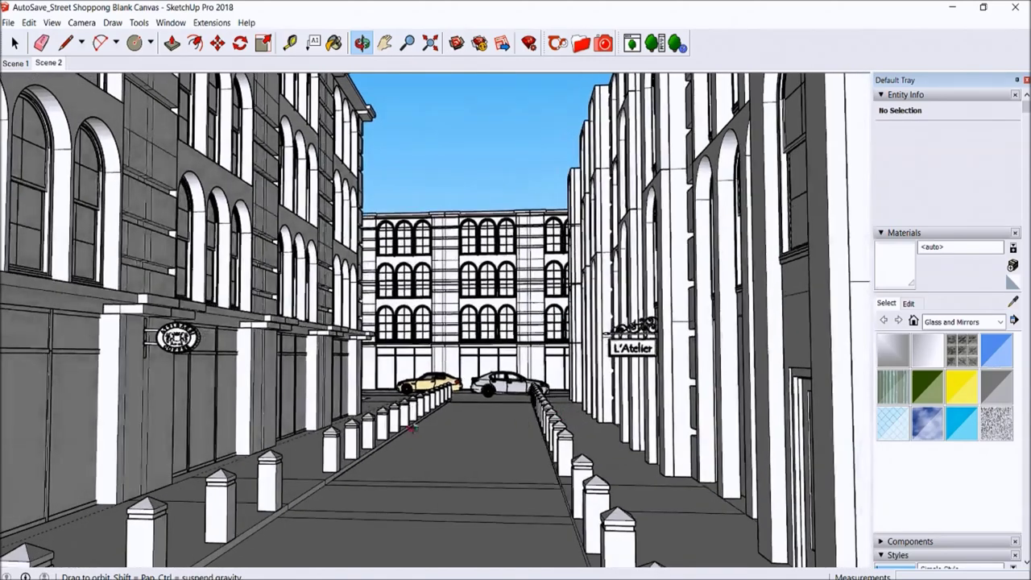
mouse_move(141, 362)
left_mouse_down()
mouse_move(266, 330)
mouse_move(318, 280)
left_mouse_up()
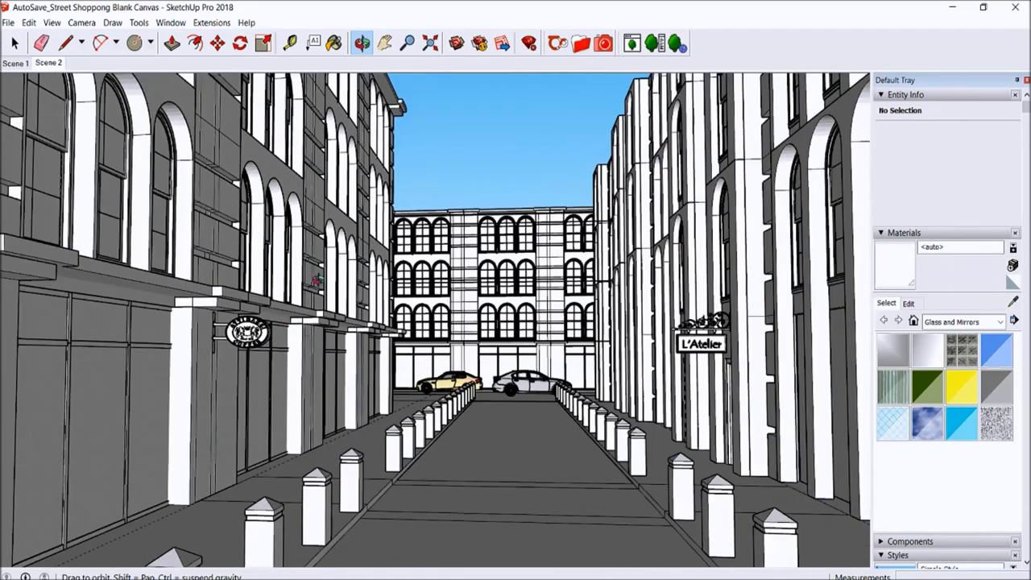
left_click(48, 63)
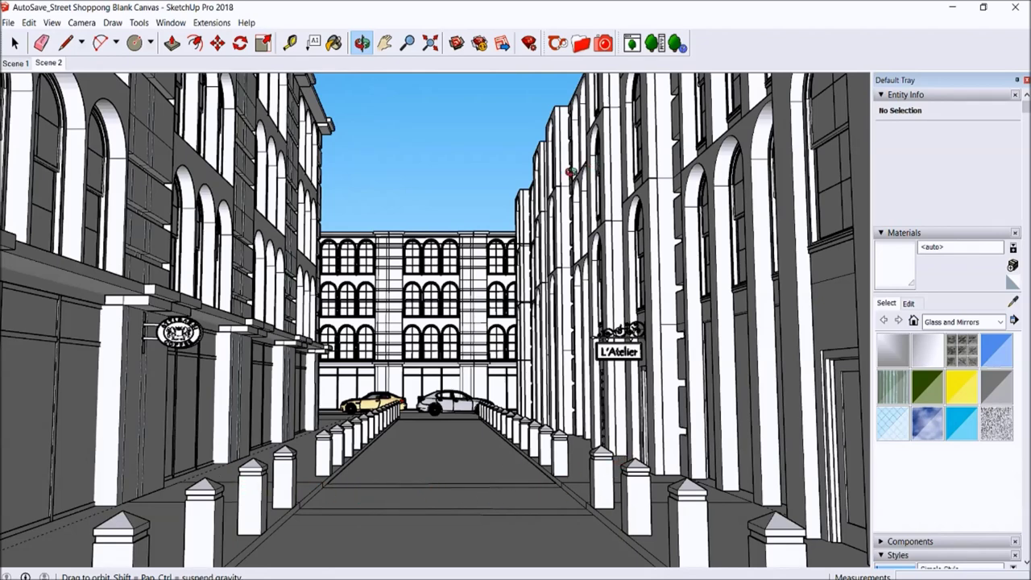
left_click_drag(352, 290, 419, 421)
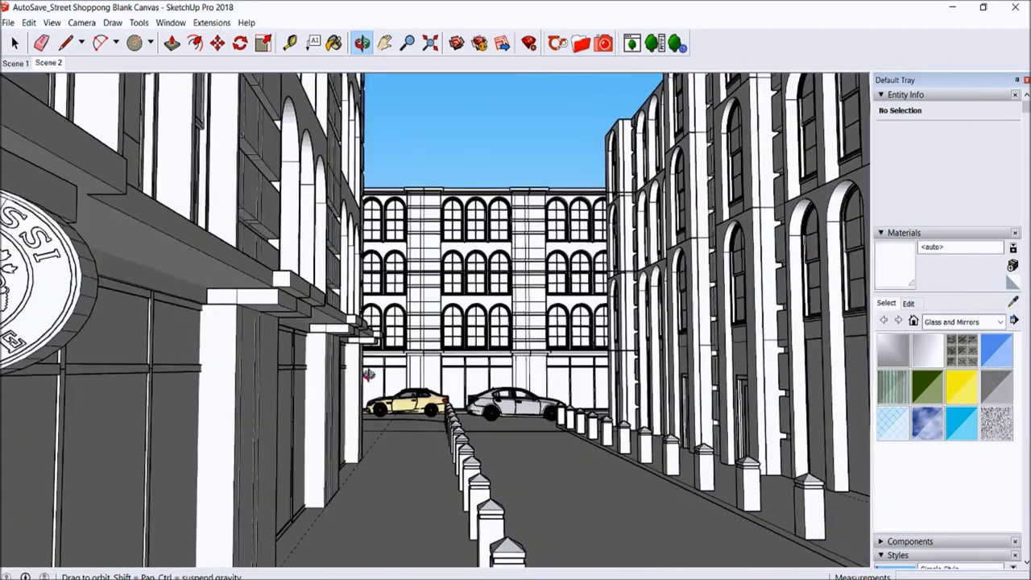
left_click_drag(417, 423, 464, 390)
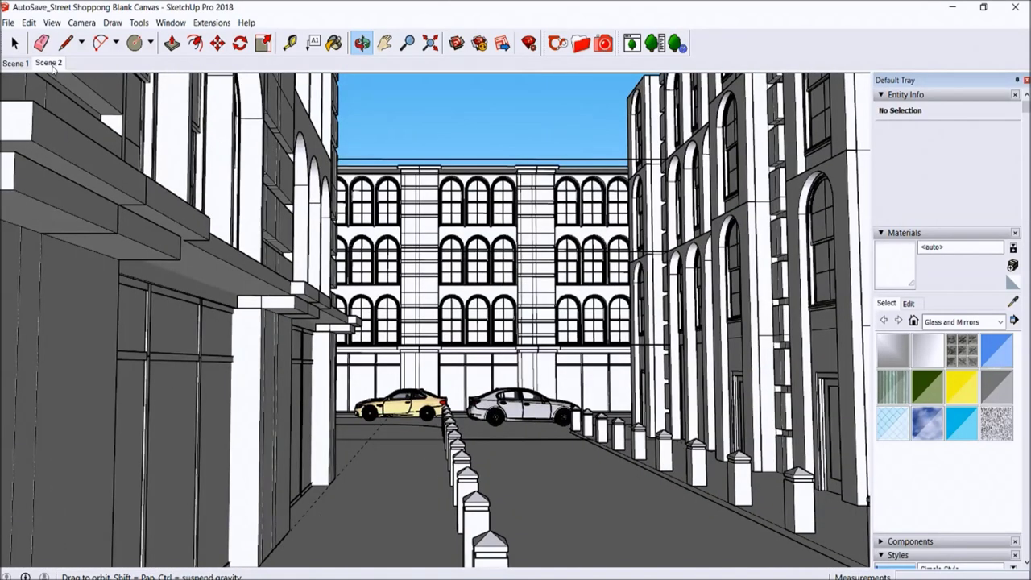
left_click(50, 64)
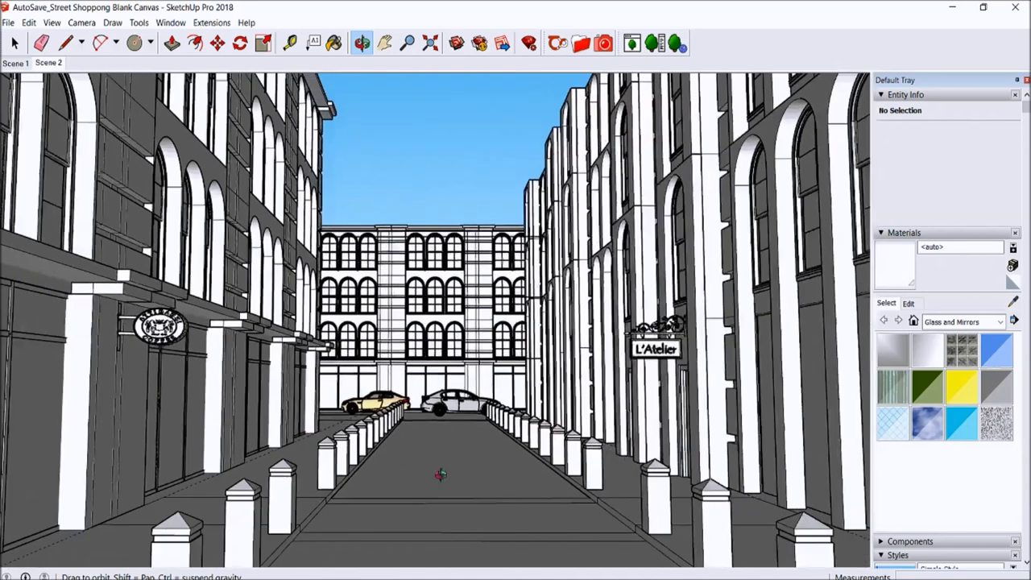
left_click_drag(441, 474, 535, 439)
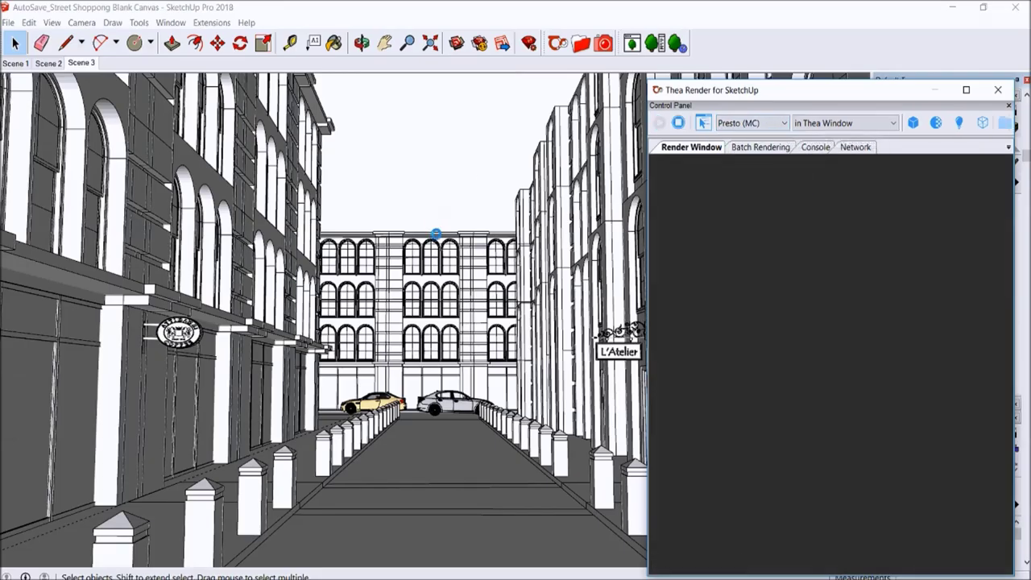
Zoom in on the left storefronts and select the door inside the storefront group.
scroll(46, 425, "up", 3)
scroll(46, 424, "up", 3)
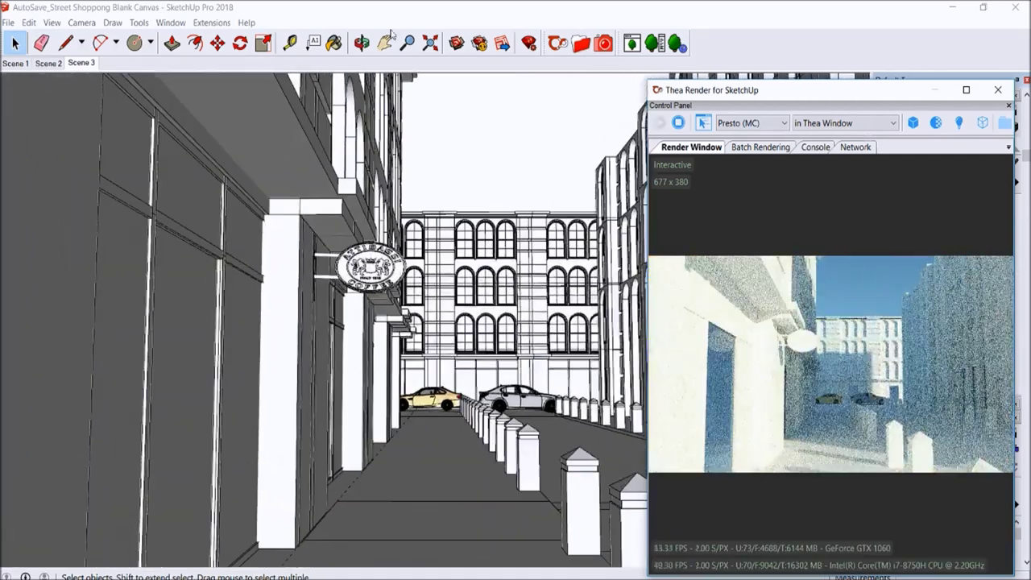
mouse_move(290, 311)
middle_mouse_down()
mouse_move(135, 404)
mouse_move(190, 242)
middle_mouse_up()
left_click(190, 243)
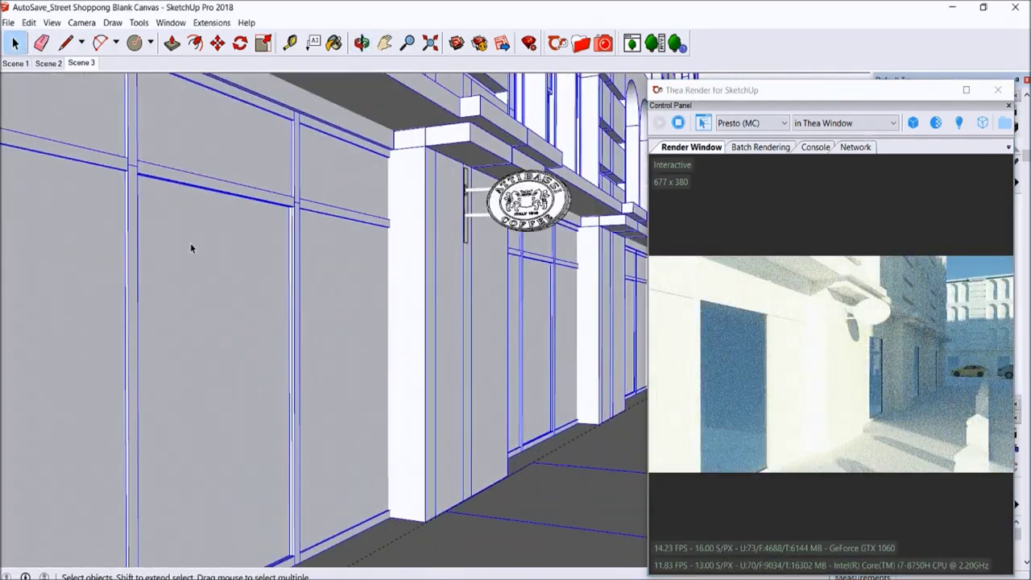
double_click(195, 227)
scroll(195, 229, "up", 2)
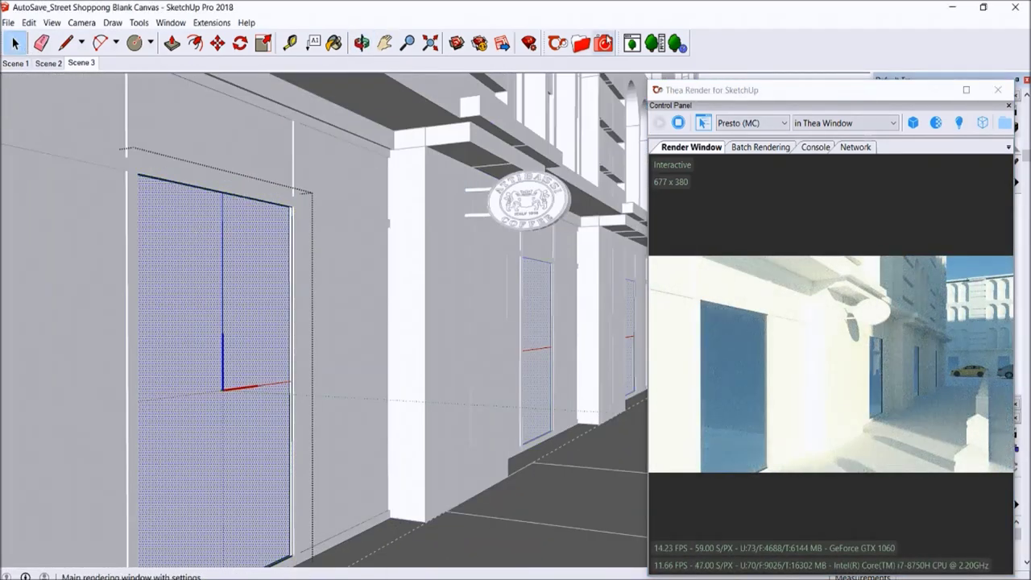
Assign the frosted glass 02 Thea material to the door, then return to Scene 3.
left_click(580, 43)
left_click(832, 33)
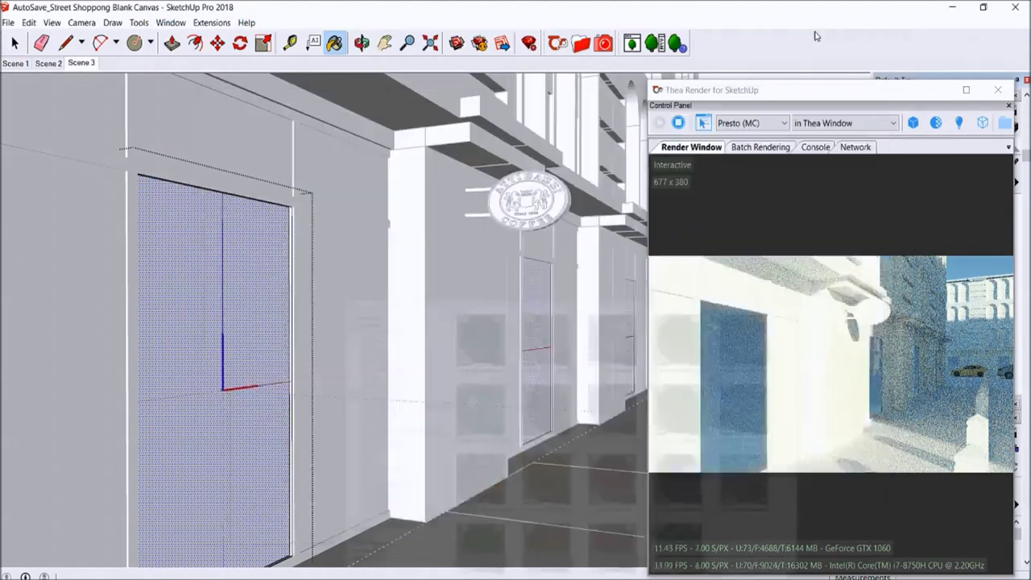
scroll(263, 322, "up", 3)
scroll(276, 283, "up", 2)
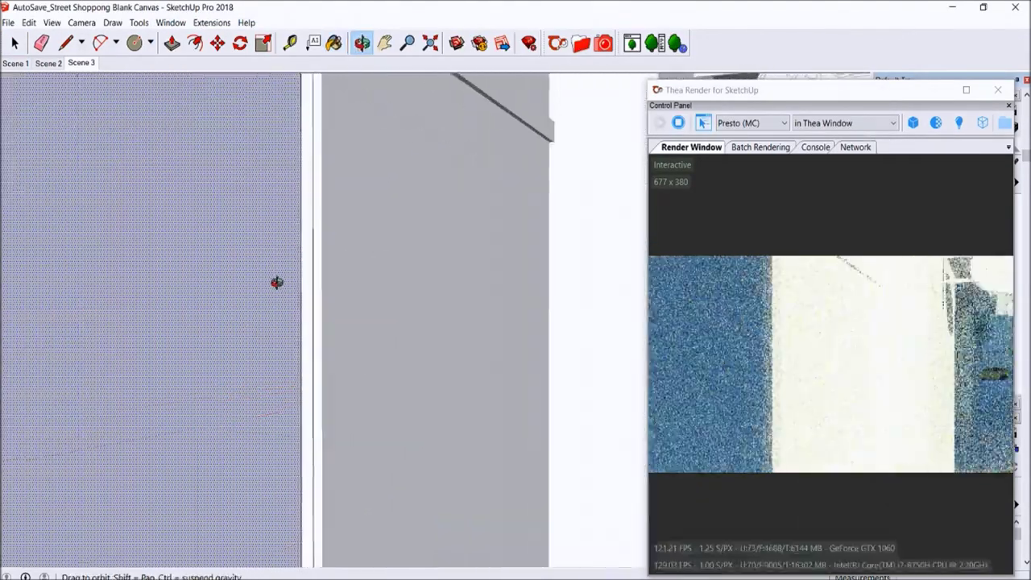
scroll(452, 281, "up", 3)
scroll(377, 211, "down", 1)
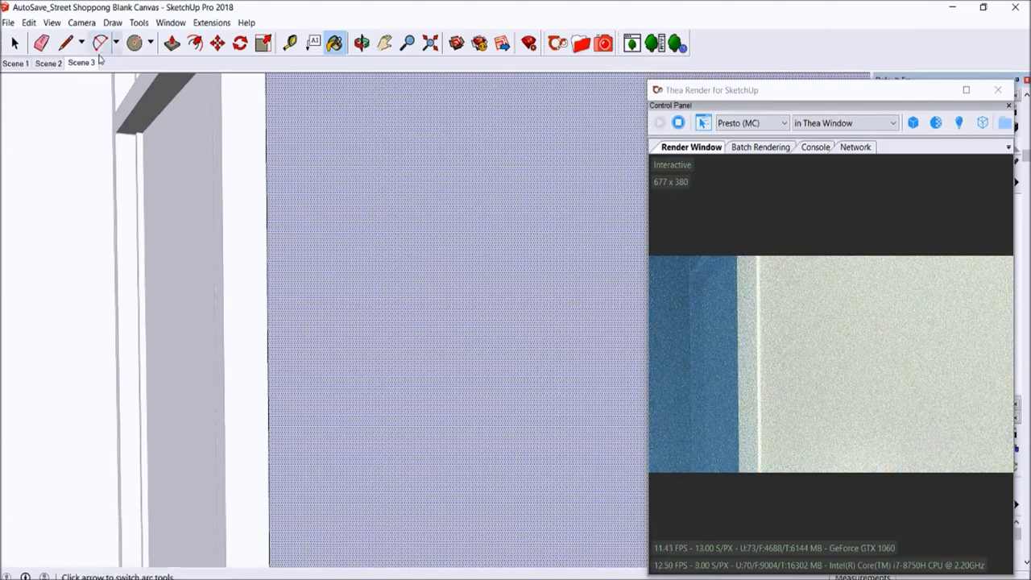
left_click(85, 62)
key("space")
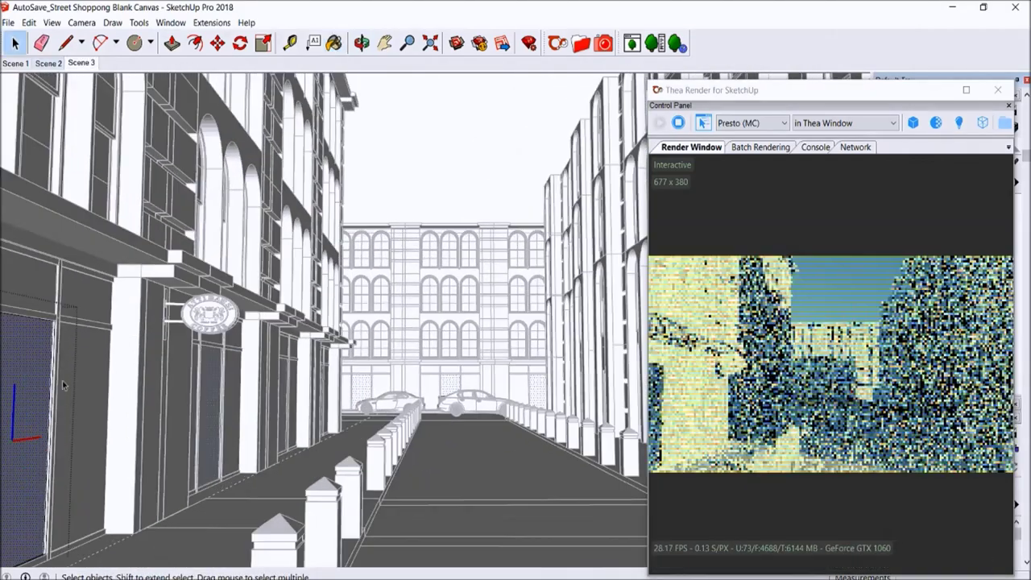
Select the left storefront window pane and orbit closer to the glass wall.
mouse_move(68, 358)
middle_mouse_down()
mouse_move(16, 368)
mouse_move(158, 359)
middle_mouse_up()
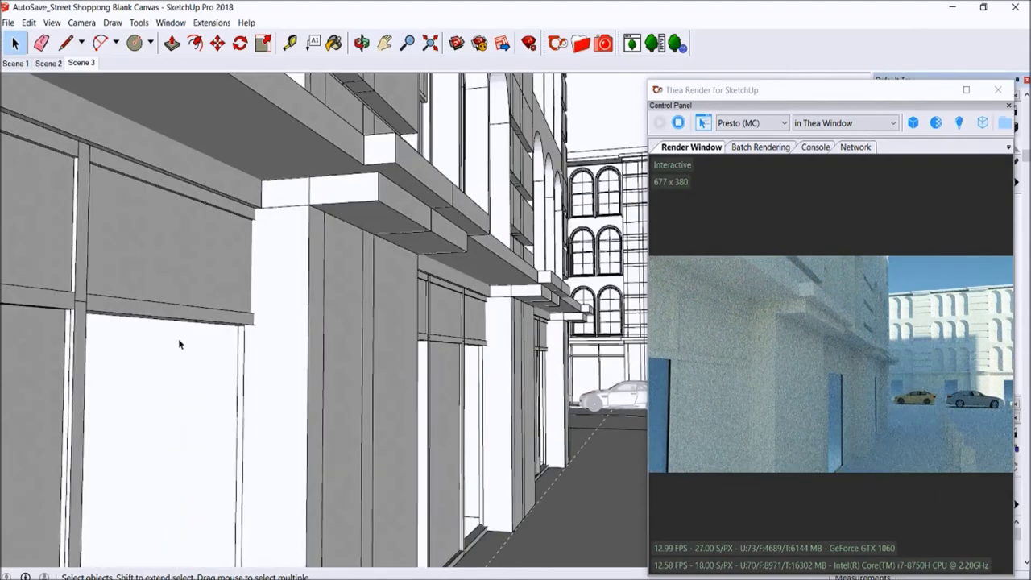
left_click(167, 360)
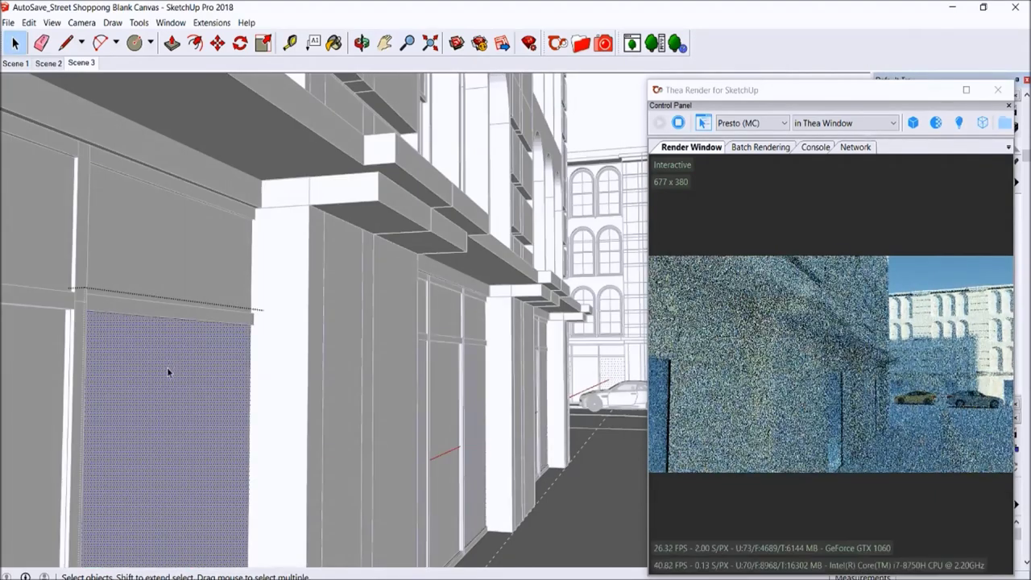
key("Delete")
middle_click_drag(153, 358, 49, 118)
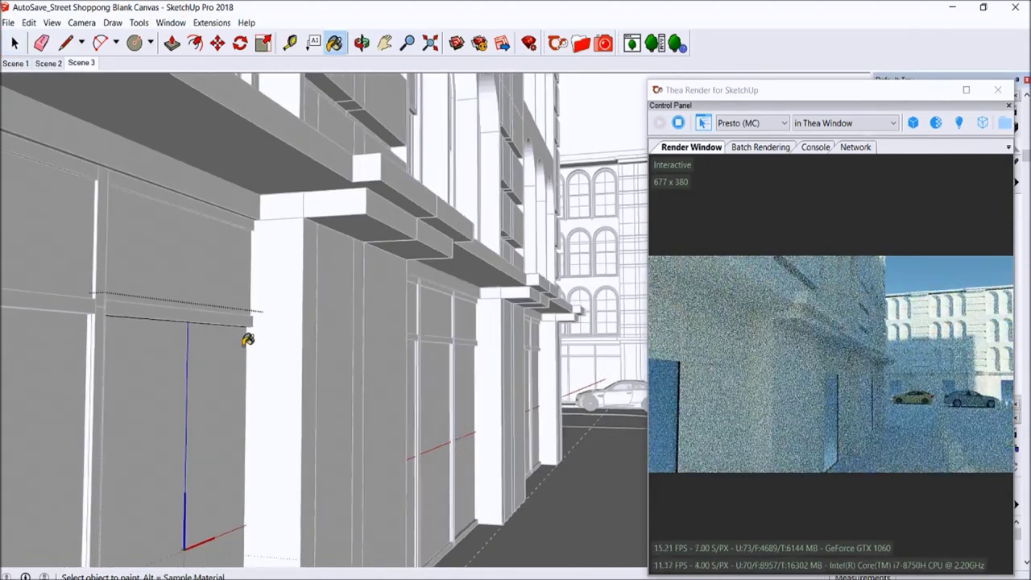
key("space")
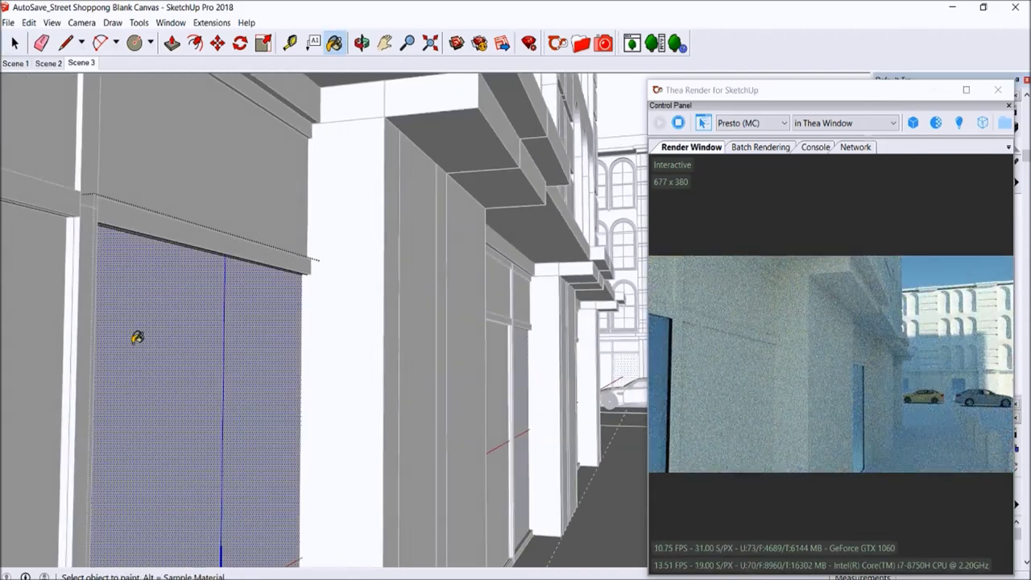
scroll(204, 318, "up", 3)
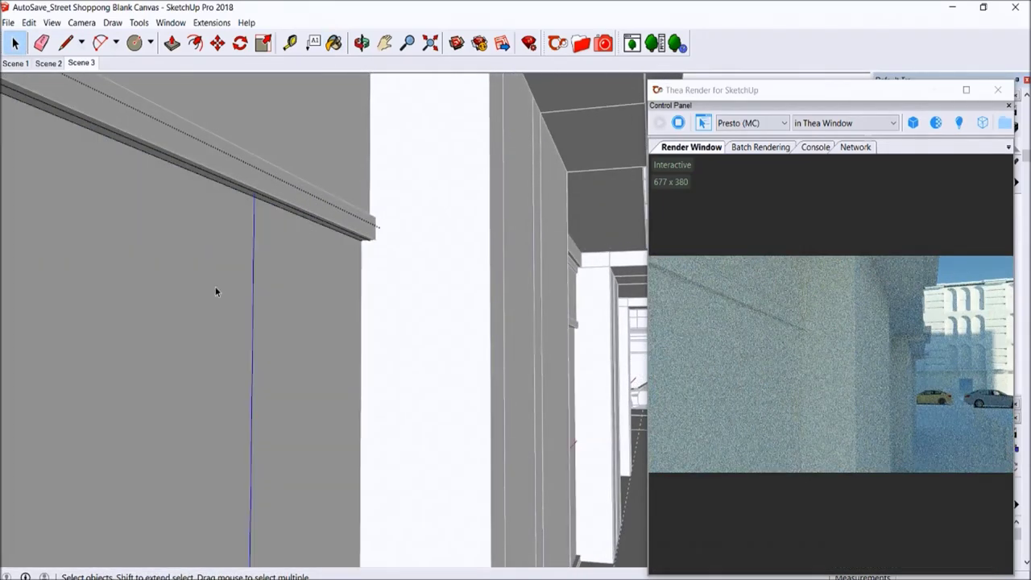
middle_click_drag(223, 292, 235, 282)
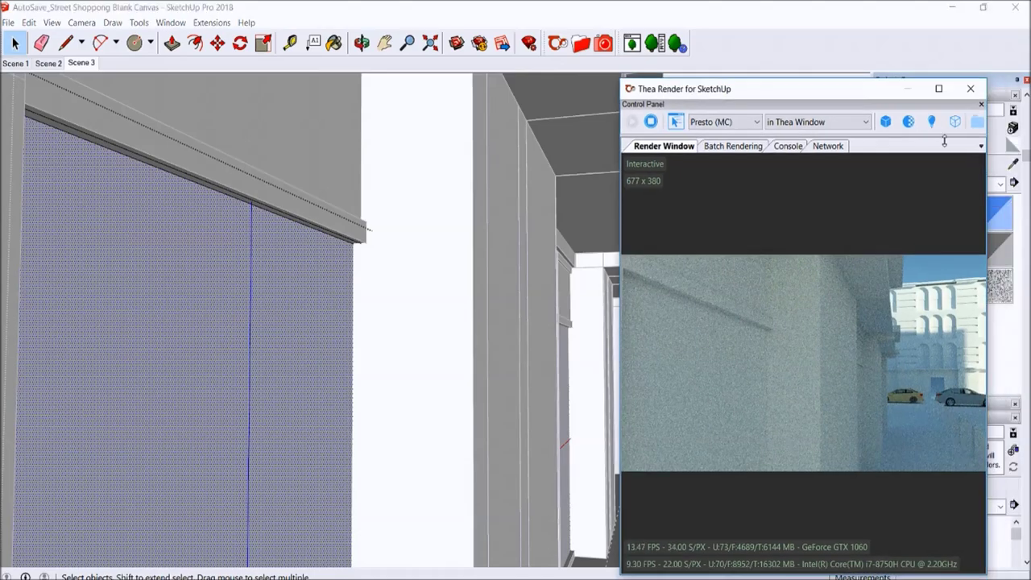
Move the Thea render window aside and frame a close view of the column and beam.
key("b")
middle_click_drag(363, 341, 141, 344)
scroll(346, 322, "up", 3)
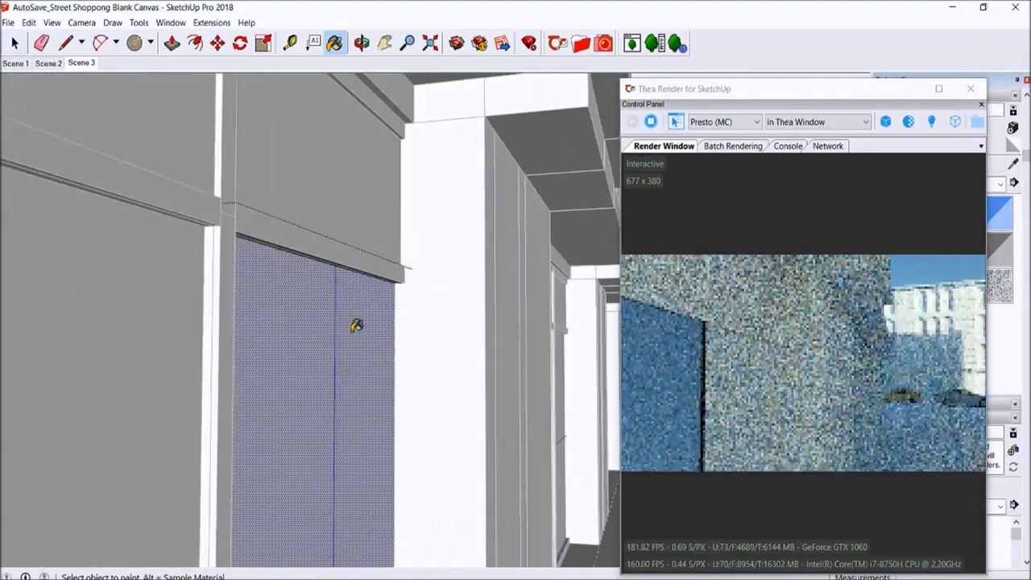
middle_click_drag(356, 325, 527, 255)
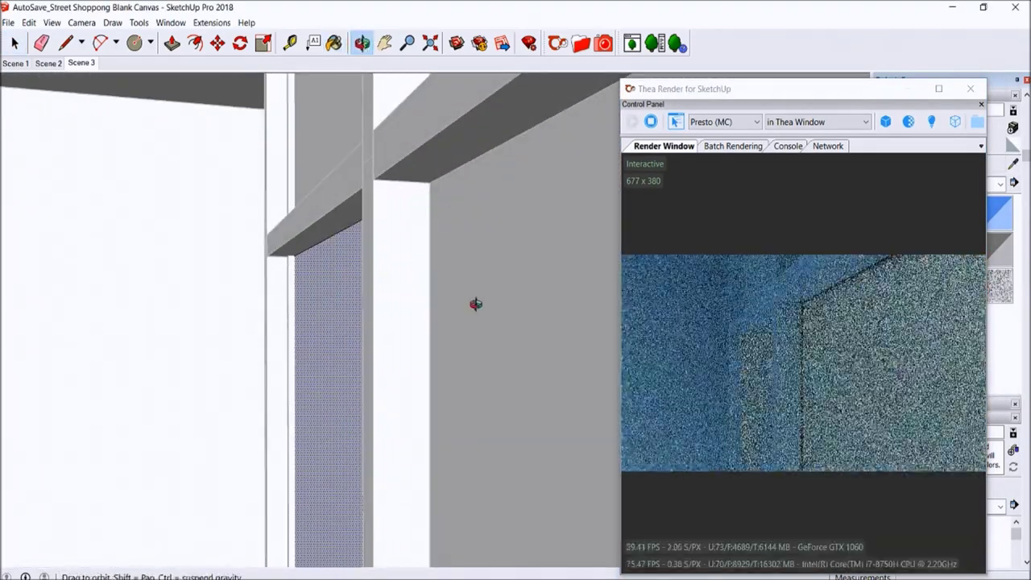
scroll(277, 334, "down", 3)
scroll(276, 334, "down", 5)
scroll(276, 333, "down", 2)
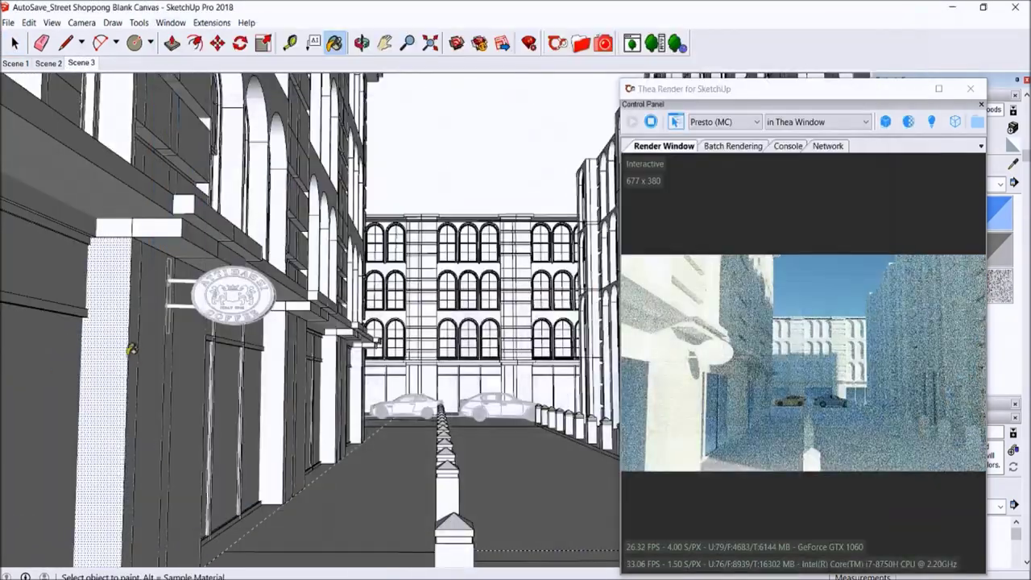
scroll(99, 379, "up", 2)
scroll(100, 379, "up", 2)
scroll(161, 338, "up", 2)
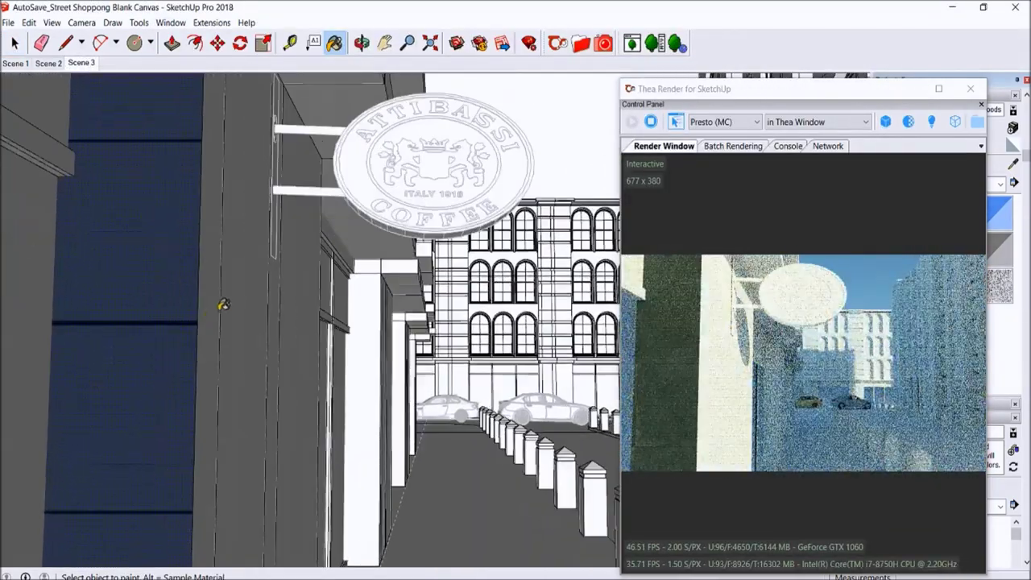
scroll(248, 286, "up", 2)
scroll(239, 247, "up", 2)
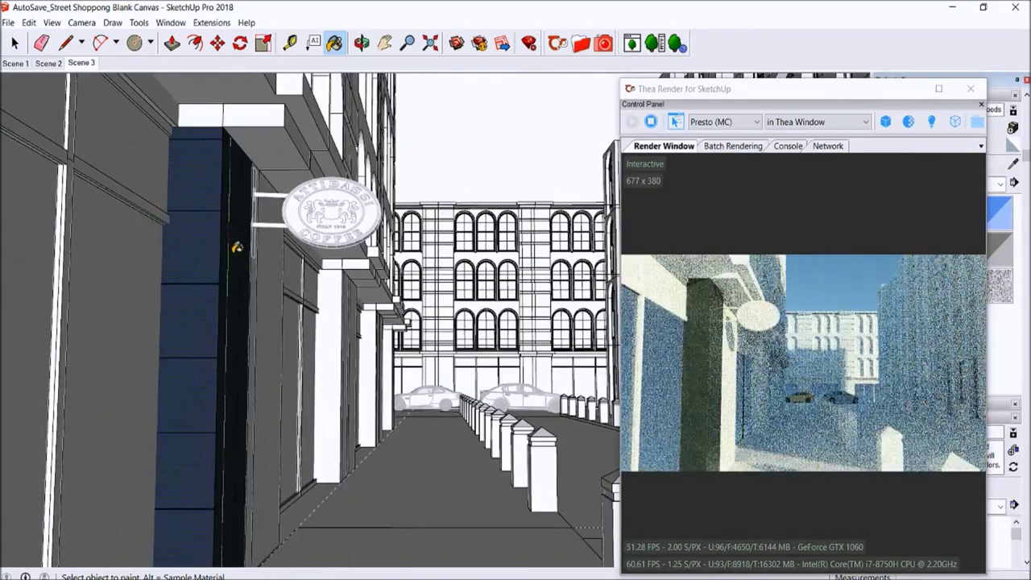
scroll(207, 328, "up", 2)
left_click(361, 43)
scroll(120, 317, "up", 2)
scroll(145, 339, "up", 2)
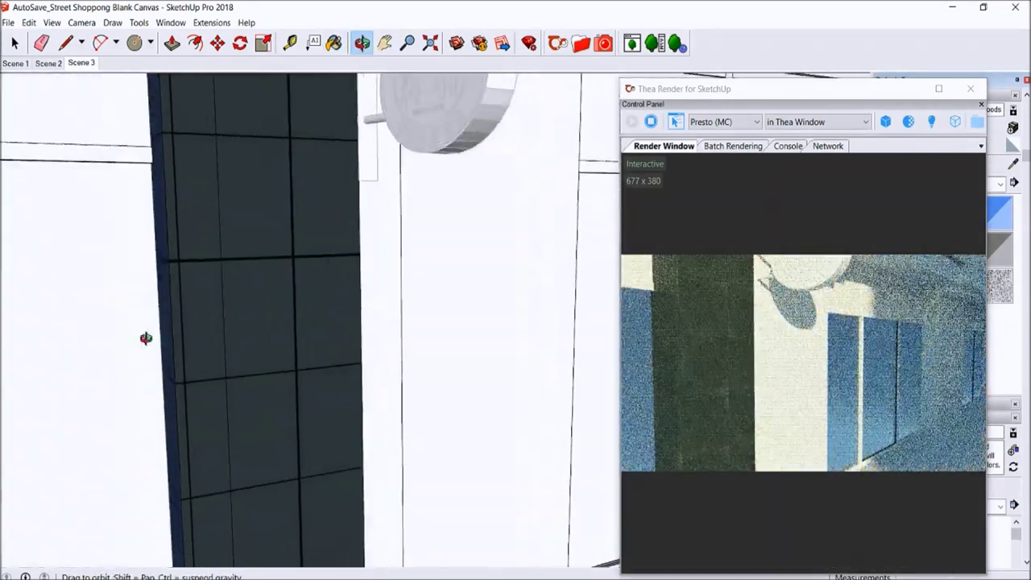
scroll(233, 266, "up", 2)
scroll(376, 351, "up", 2)
scroll(226, 317, "down", 2)
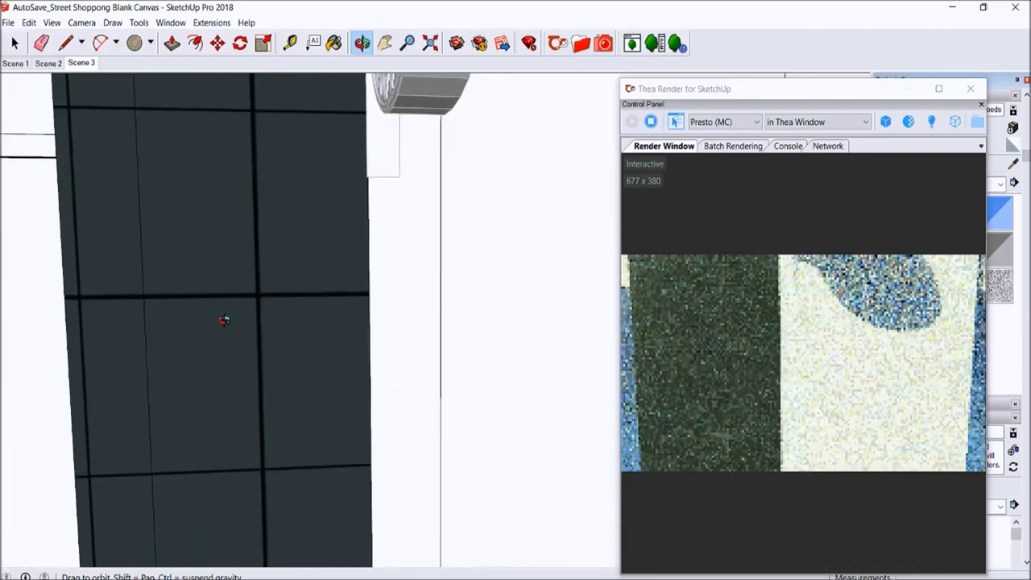
scroll(352, 352, "down", 2)
Paint the storefront panels under the Attibassi Coffee sign with dark tile.
key("b")
scroll(488, 267, "up", 2)
key("o")
scroll(357, 285, "up", 2)
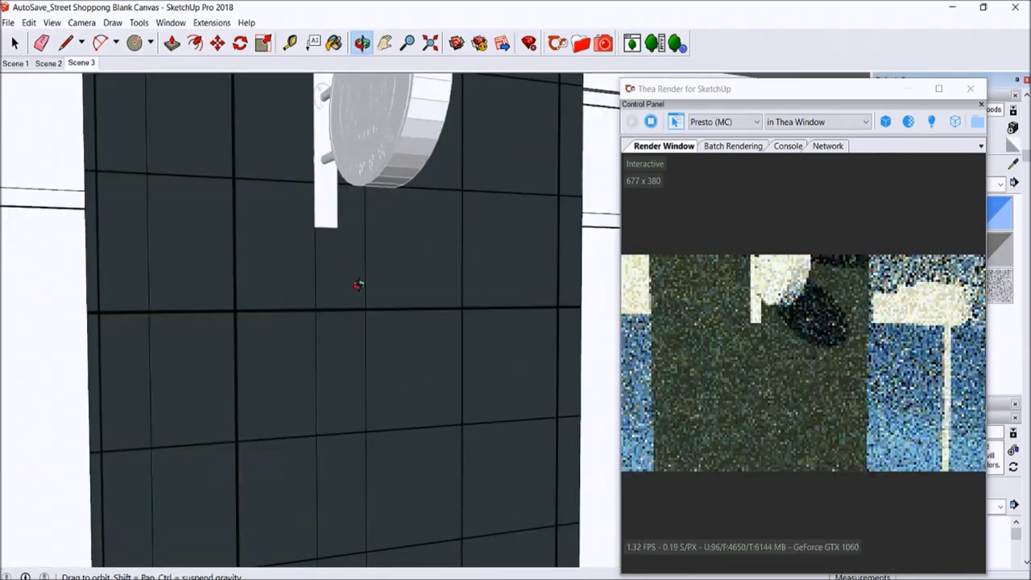
scroll(357, 285, "down", 5)
left_click_drag(341, 290, 448, 306)
scroll(306, 177, "up", 3)
scroll(339, 217, "down", 5)
scroll(368, 244, "up", 4)
key("b")
left_click(411, 239)
left_click(483, 223)
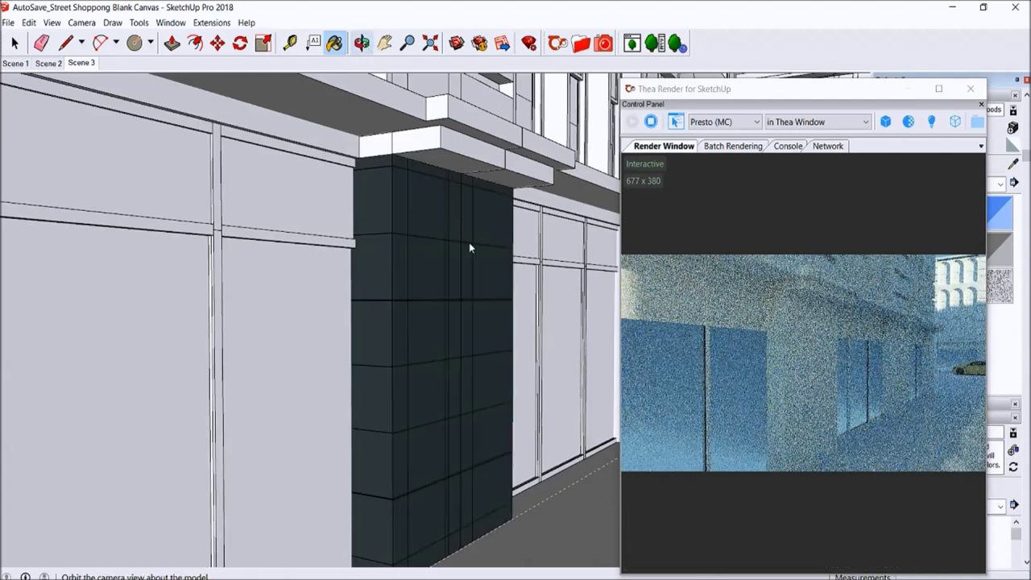
Pick a material from the Thea material browser for painting the beams.
middle_click_drag(456, 223, 373, 299)
scroll(373, 299, "up", 2)
left_click(334, 43)
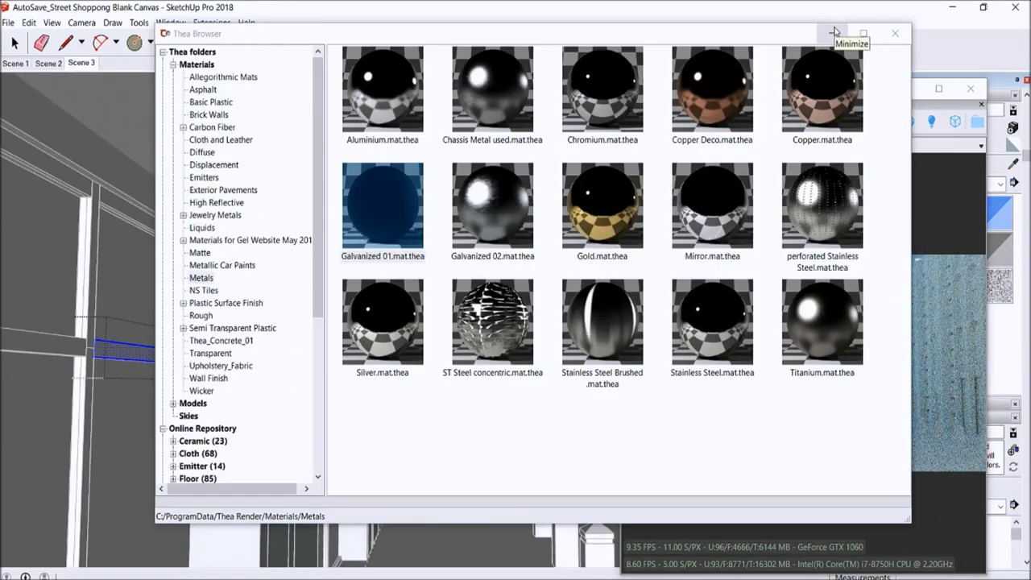
double_click(819, 59)
scroll(74, 326, "up", 1)
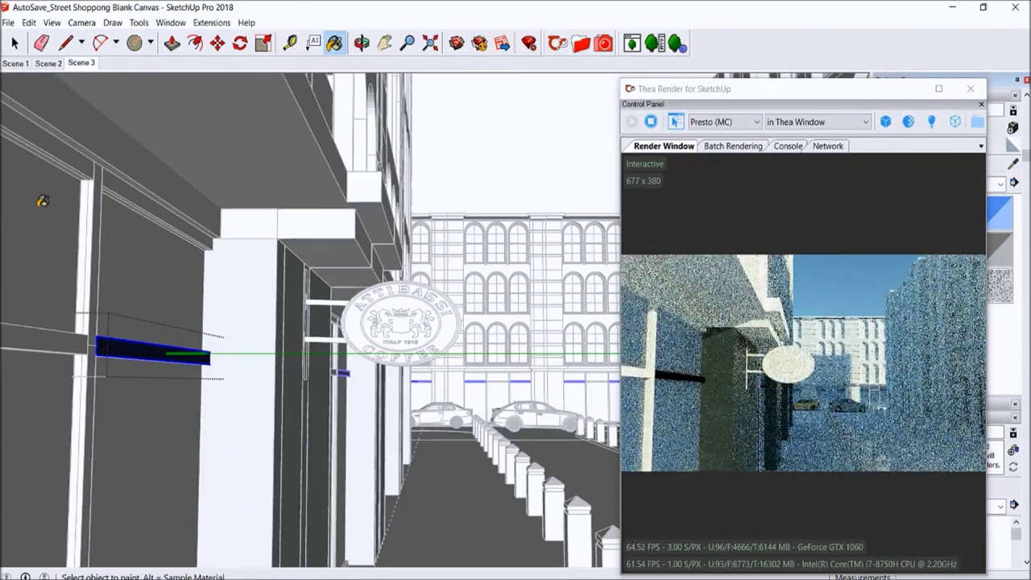
Reverse the faces of the sloped beam above the window.
left_click(134, 204)
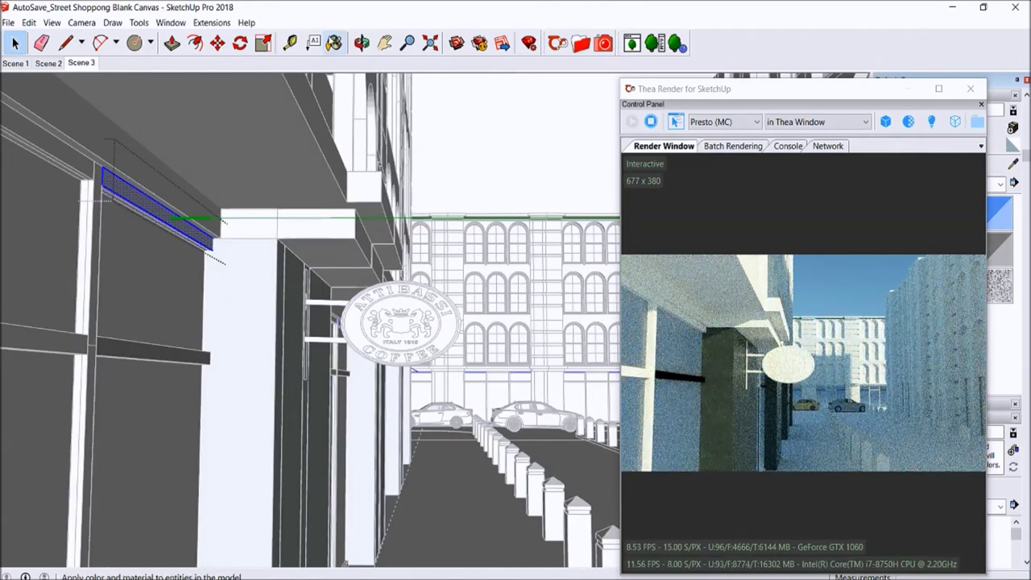
scroll(129, 185, "up", 2)
scroll(127, 173, "up", 1)
right_click(127, 165)
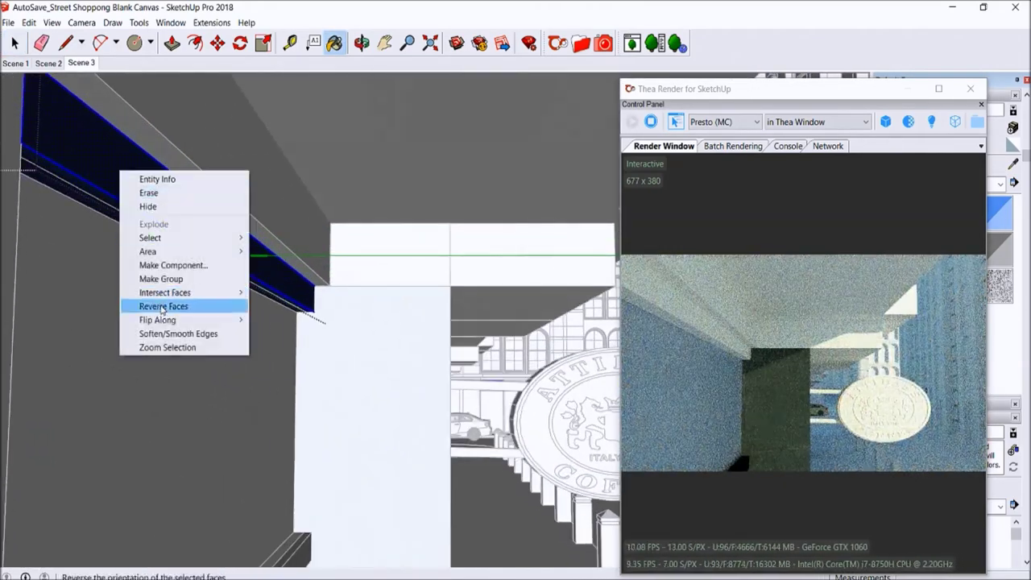
left_click(162, 299)
scroll(141, 180, "up", 1)
scroll(141, 181, "down", 2)
scroll(137, 190, "down", 2)
key("space")
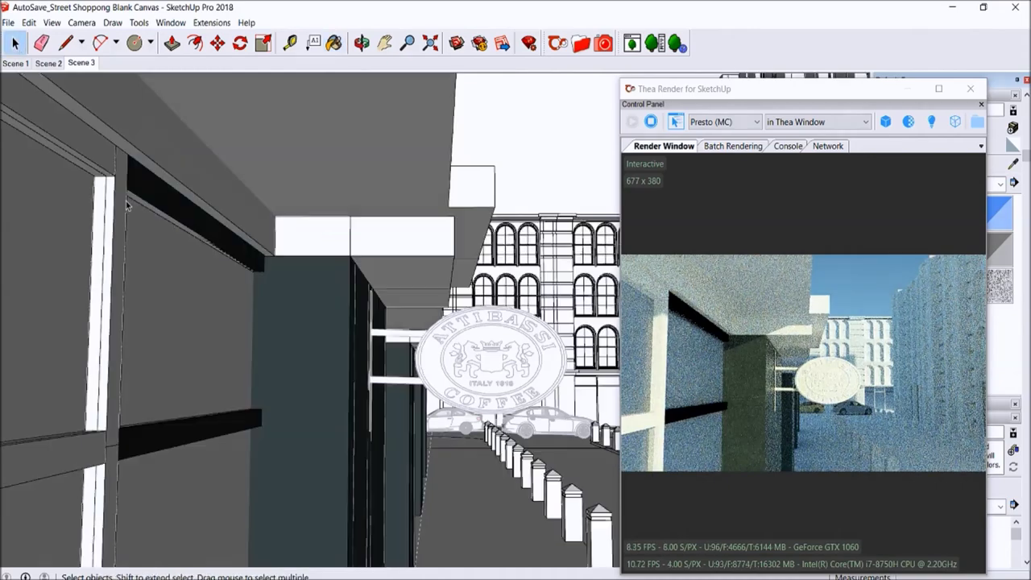
Select the vertical window-frame panel and check its context menu options.
left_click(125, 205)
key("space")
left_click(121, 225)
scroll(122, 225, "up", 2)
scroll(124, 214, "up", 1)
right_click(113, 215)
left_click(156, 348)
scroll(143, 283, "down", 1)
scroll(142, 281, "down", 1)
scroll(145, 257, "down", 1)
key("space")
Paint the top-left beam dark blue and reverse its faces.
left_click(107, 150)
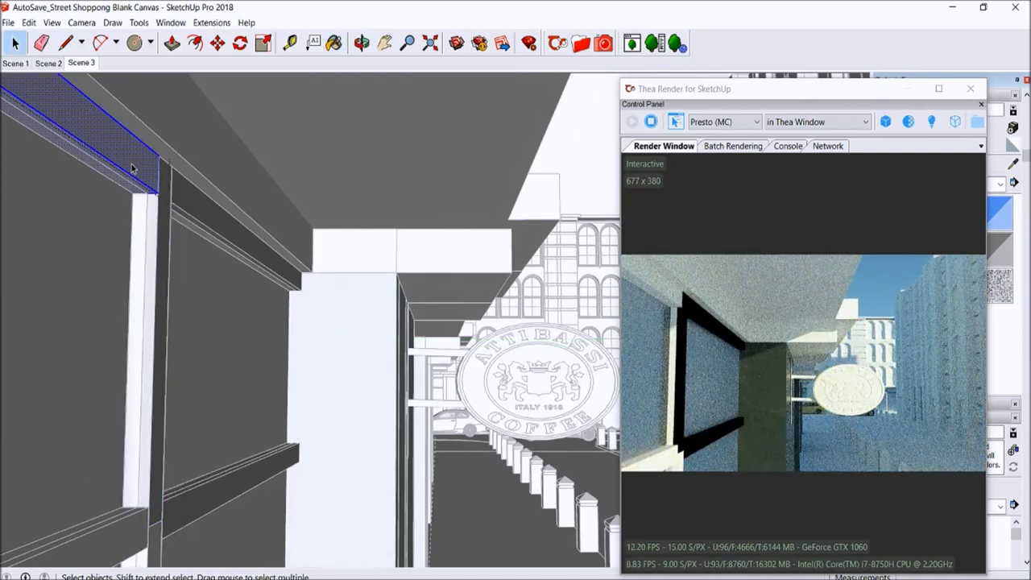
key("b")
left_click(110, 152)
scroll(101, 142, "up", 1)
scroll(121, 143, "up", 1)
right_click(127, 143)
left_click(127, 137)
scroll(142, 145, "up", 1)
key("space")
scroll(149, 282, "down", 1)
scroll(157, 402, "down", 1)
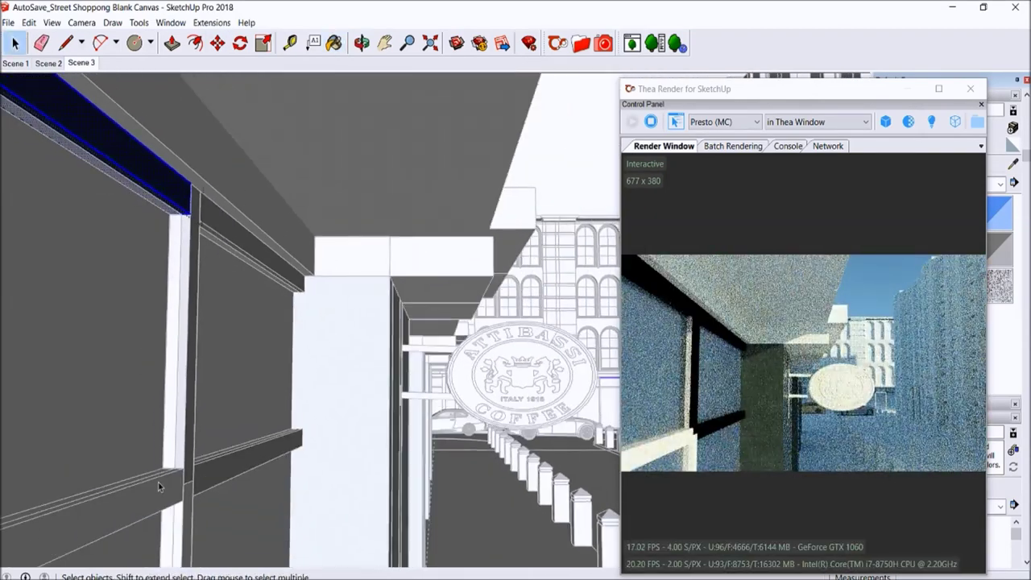
Reverse the lower-left beam's faces and paint it dark blue.
left_click(159, 489)
scroll(197, 443, "up", 2)
right_click(178, 474)
left_click(183, 425)
left_click(177, 451)
scroll(177, 451, "down", 1)
key("space")
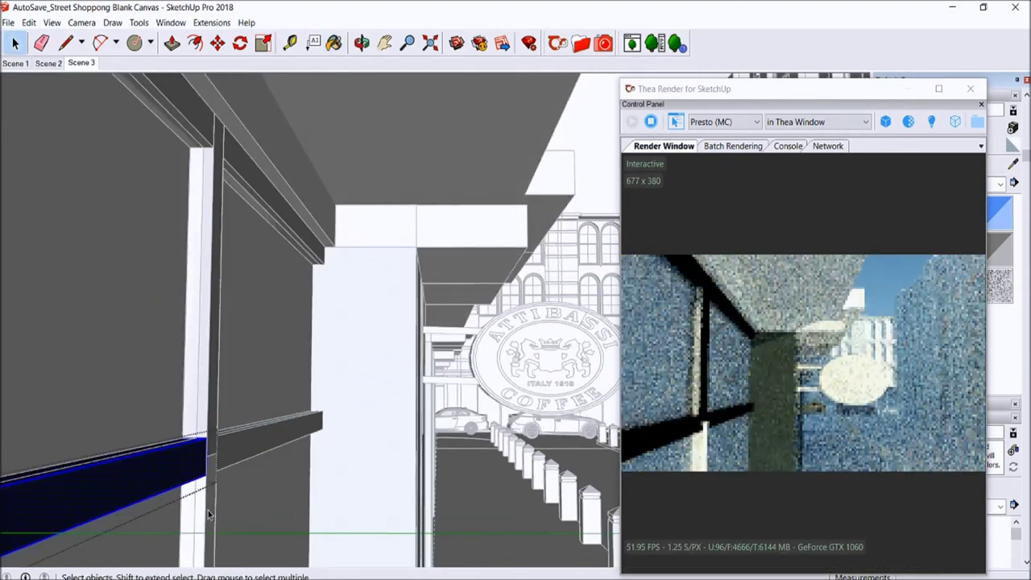
Make the narrow vertical column face a group, then go back to Scene 3.
left_click(205, 505)
scroll(213, 499, "up", 1)
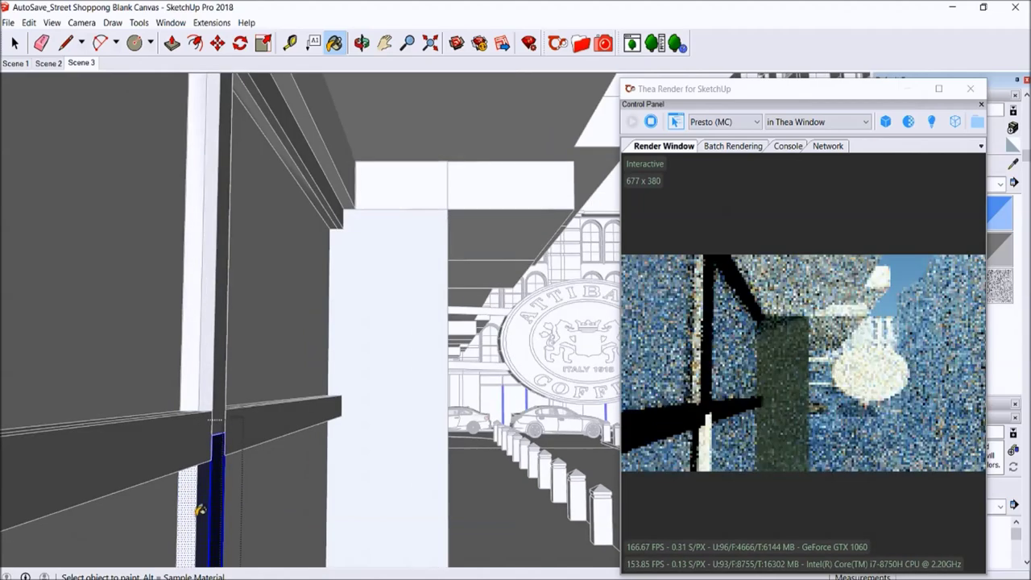
scroll(207, 467, "up", 1)
scroll(228, 443, "up", 1)
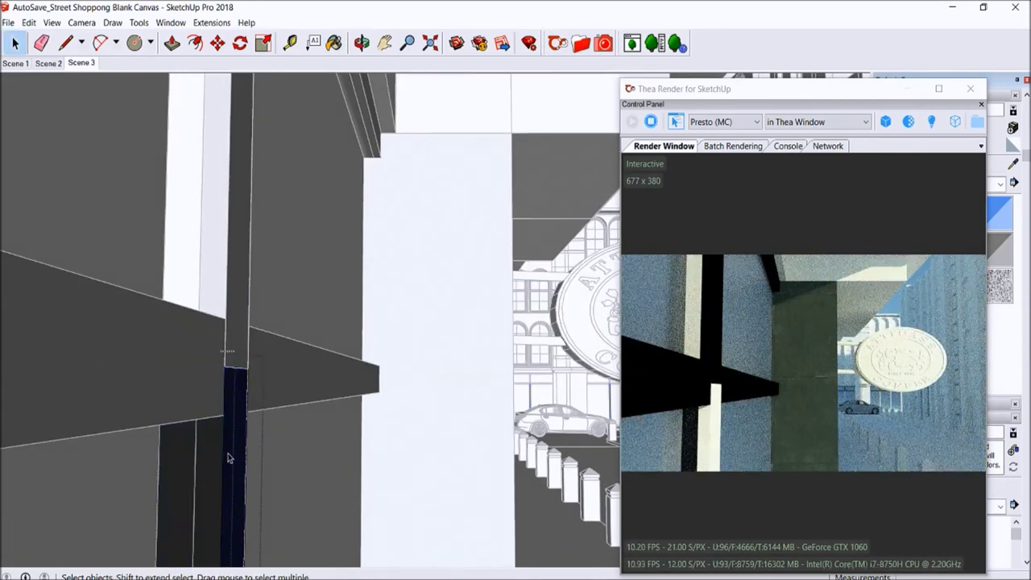
right_click(216, 453)
left_click(265, 368)
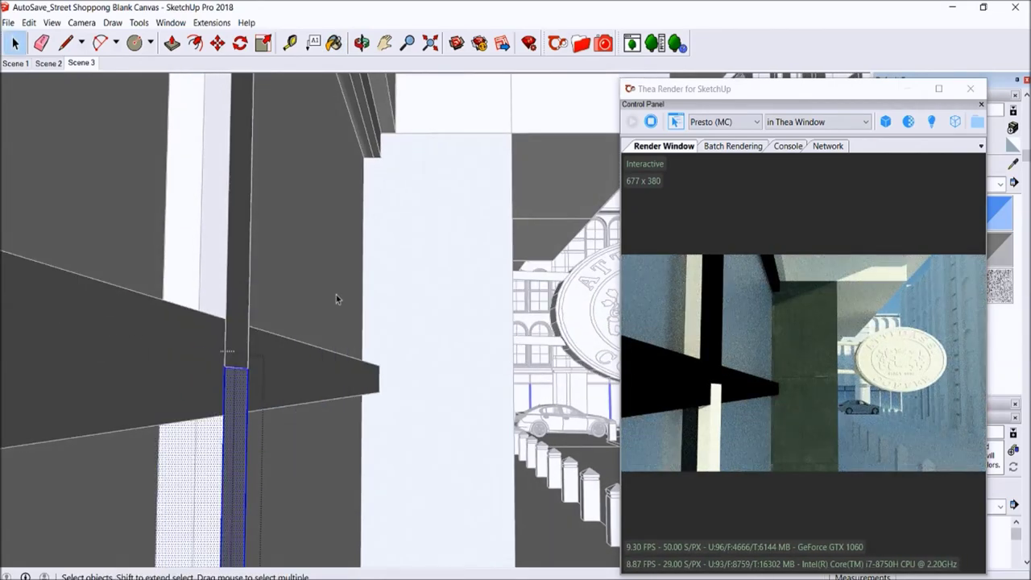
scroll(339, 401, "down", 1)
scroll(277, 269, "down", 1)
scroll(277, 269, "down", 1)
scroll(279, 256, "down", 1)
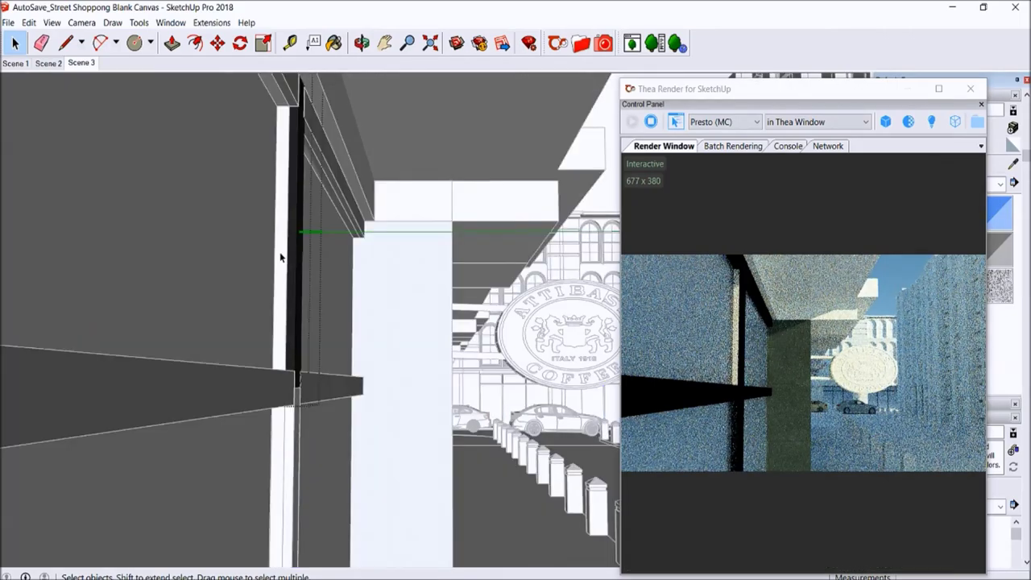
left_click(80, 63)
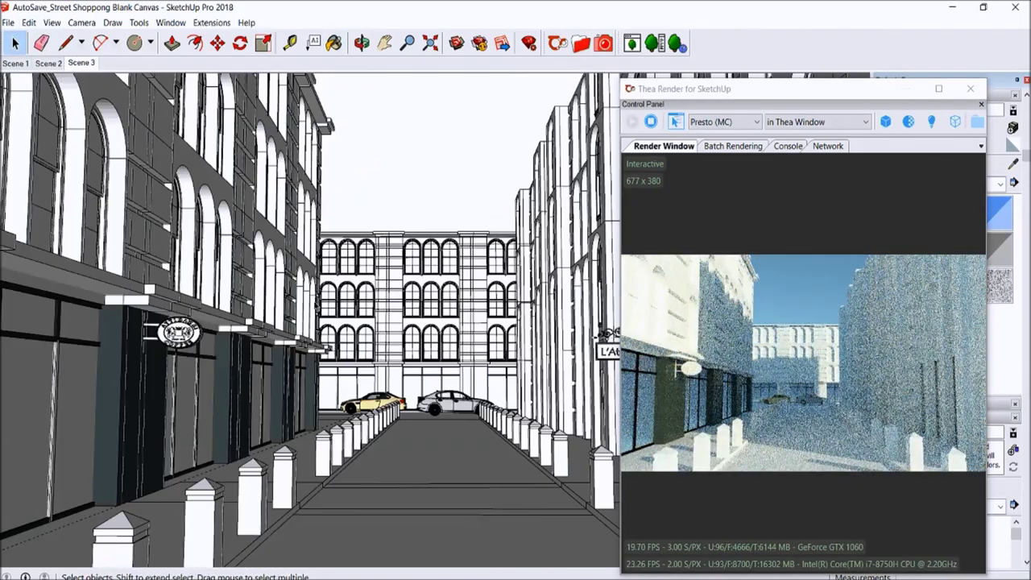
Paint the Attibassi Coffee sign's face with a dark material.
scroll(181, 314, "up", 2)
scroll(186, 306, "up", 3)
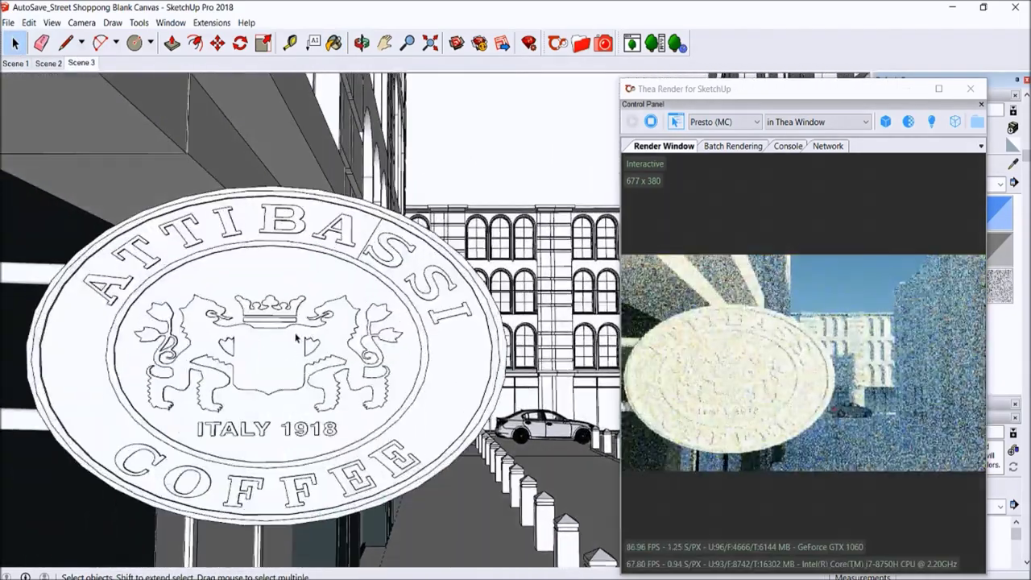
scroll(192, 298, "up", 2)
left_click(87, 282)
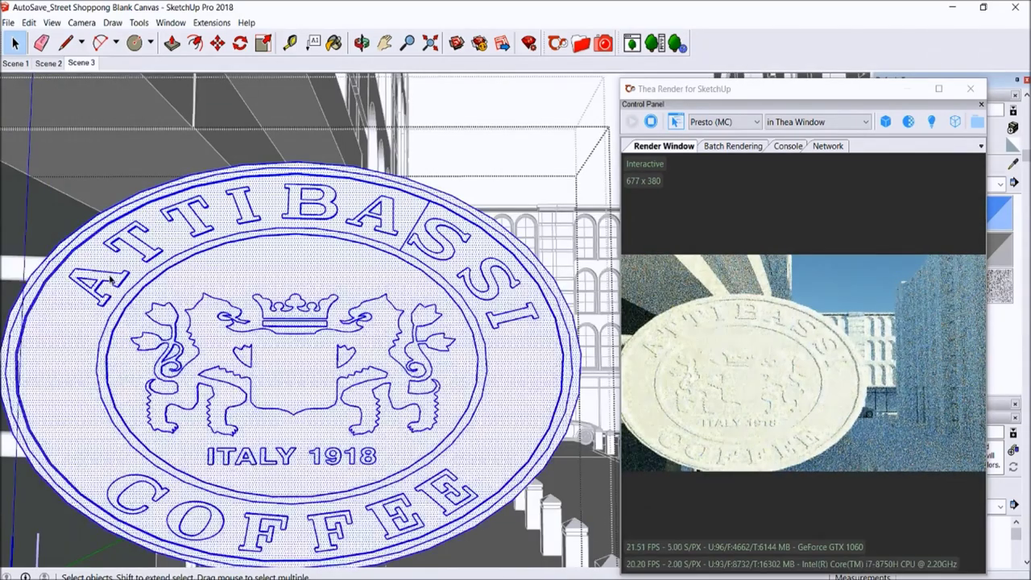
scroll(81, 274, "up", 3)
key("b")
scroll(176, 224, "up", 2)
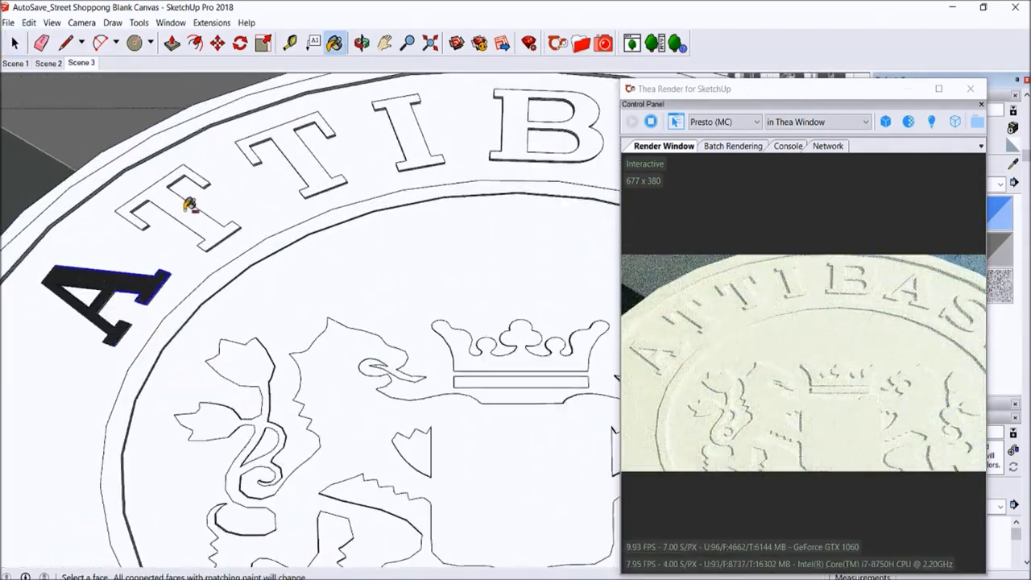
left_click(185, 179, "ctrl")
Reverse the faces of the sign's inner disc so it shows white.
scroll(272, 138, "down", 2)
scroll(172, 284, "down", 2)
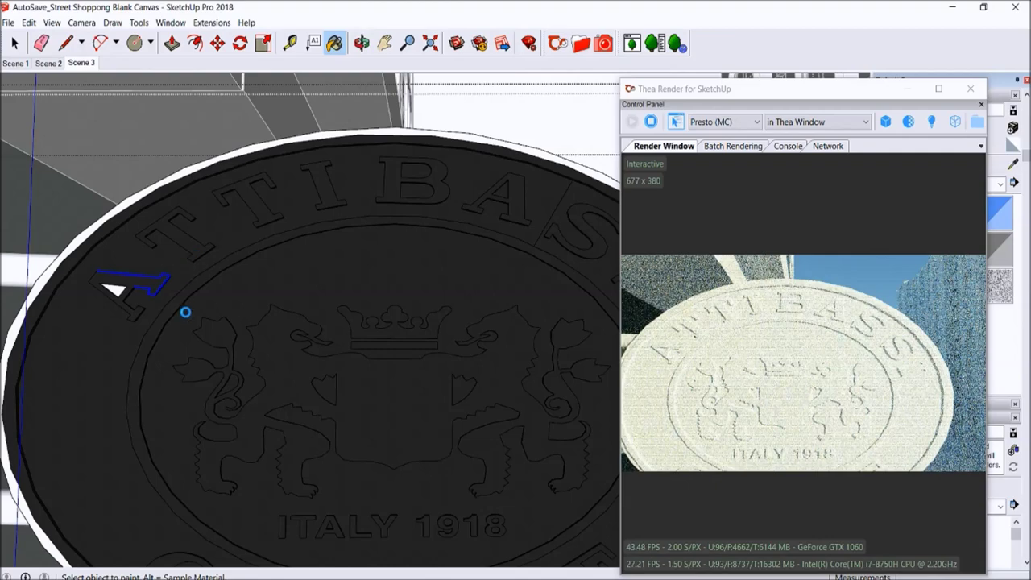
scroll(185, 311, "down", 2)
right_click(213, 282)
left_click(239, 405)
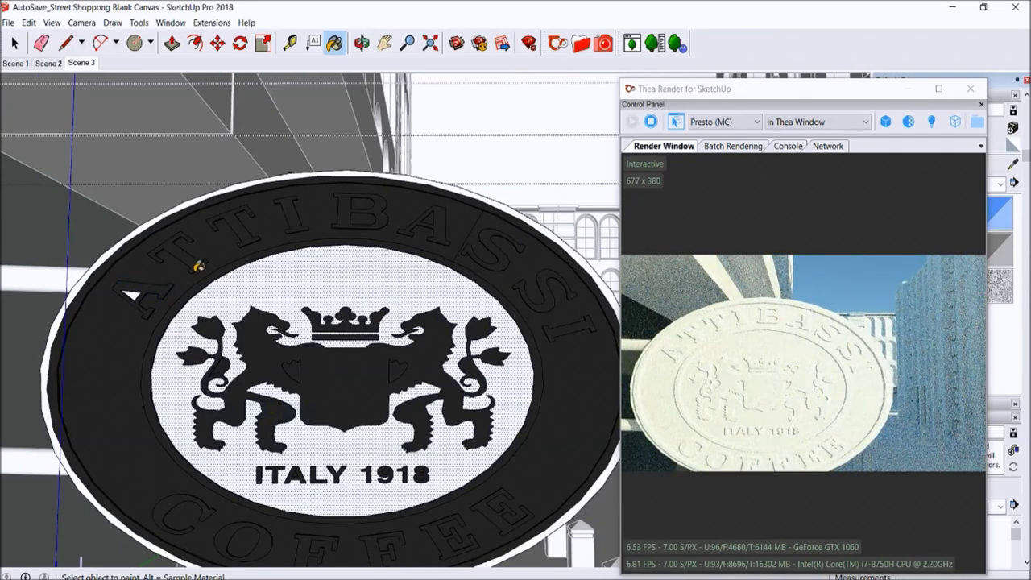
scroll(182, 268, "up", 3)
scroll(108, 306, "up", 1)
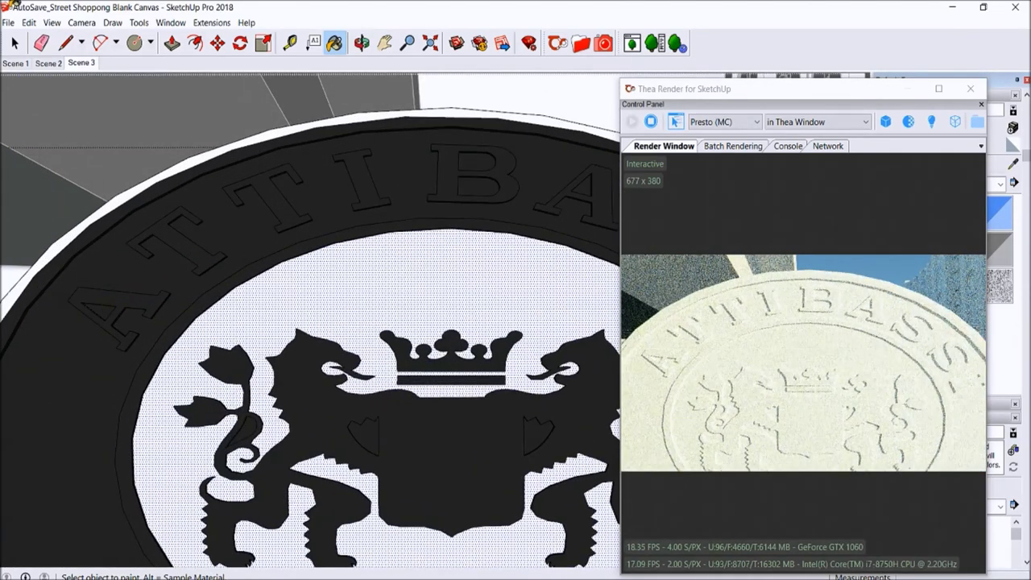
Reverse the faces of the sign's outer ring.
left_click(134, 261)
right_click(134, 260)
left_click(177, 384)
Paint the emblem's outer ring dark navy and its centre dark.
key("b")
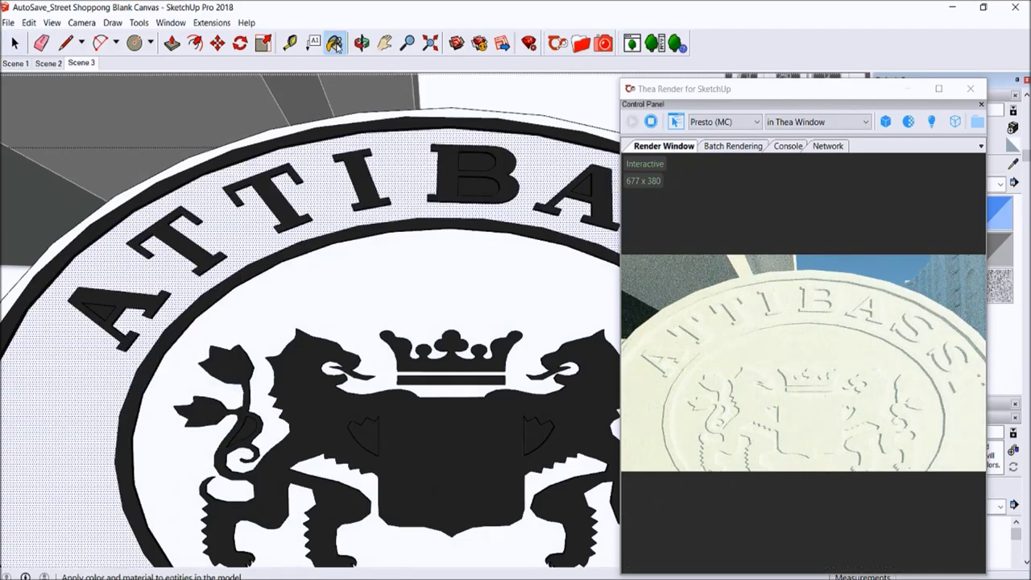
scroll(135, 283, "down", 2)
left_click(135, 283)
scroll(138, 271, "down", 1)
scroll(137, 272, "down", 1)
scroll(137, 271, "down", 2)
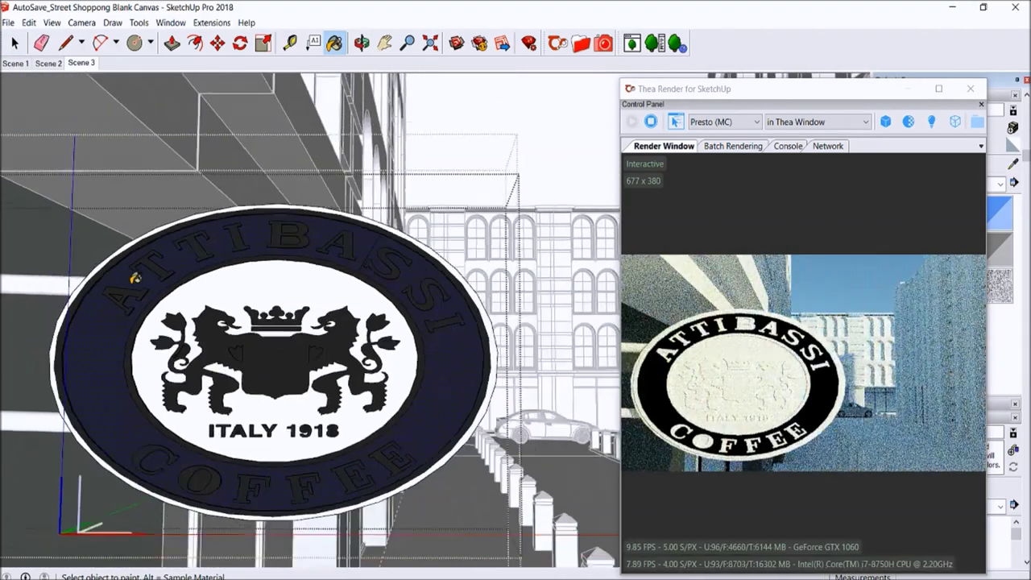
scroll(213, 278, "down", 1)
left_click(213, 277)
scroll(231, 301, "down", 1)
scroll(122, 216, "down", 1)
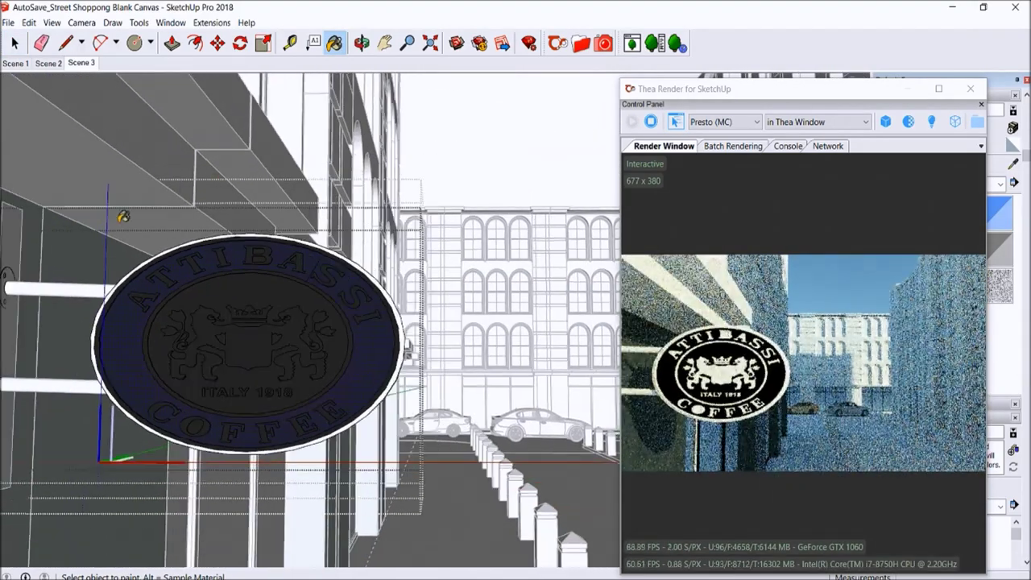
Select the sign's left bracket bar, then return to the Scene 3 street view.
left_click(61, 301)
key("b")
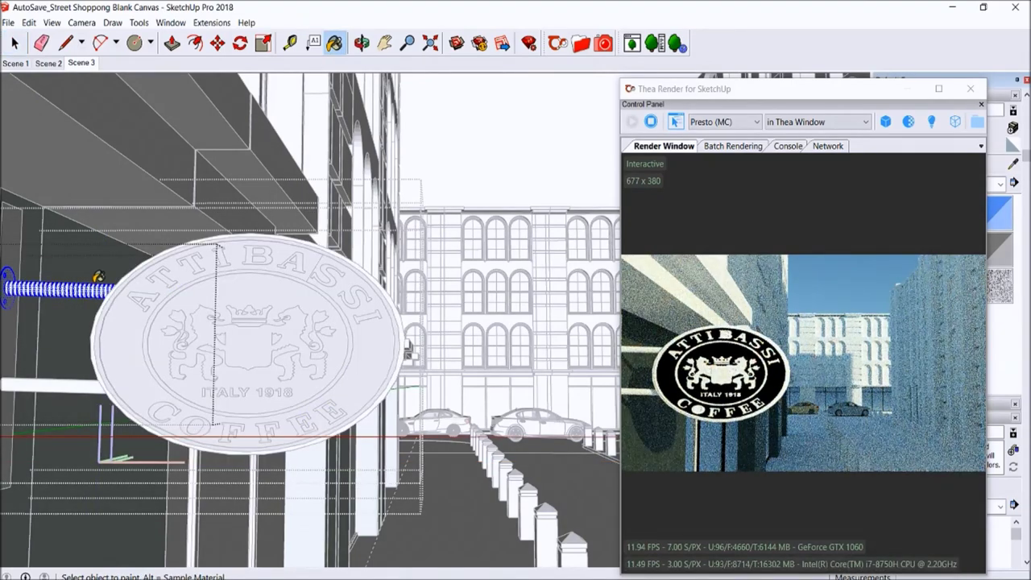
key("space")
scroll(24, 370, "up", 1)
scroll(24, 370, "up", 1)
right_click(88, 252)
key("Escape")
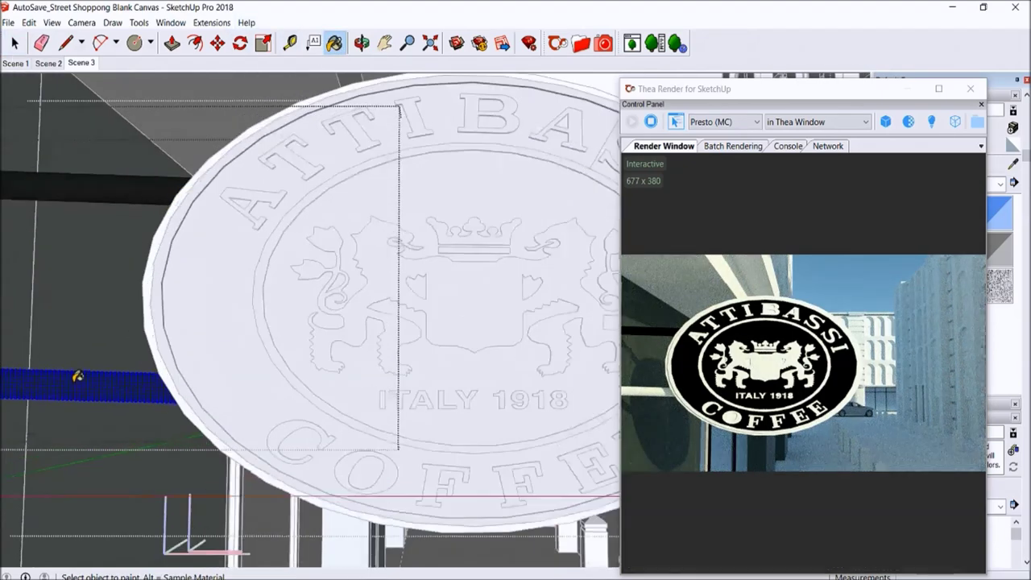
left_click(80, 63)
key("space")
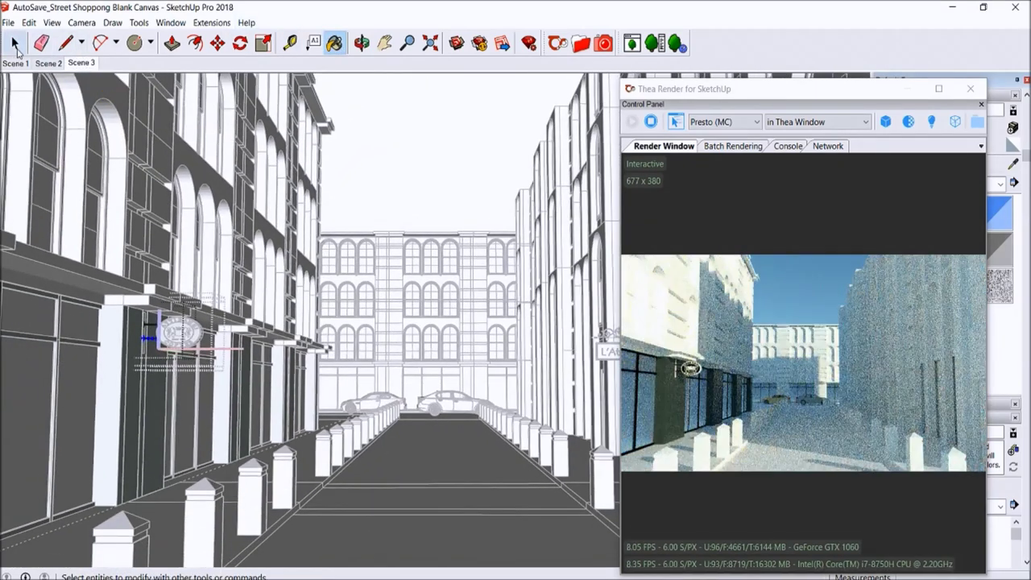
Select the awning box above the sign and load concrete_15 from Thea_Concrete_01 as the paint material.
scroll(248, 301, "up", 2)
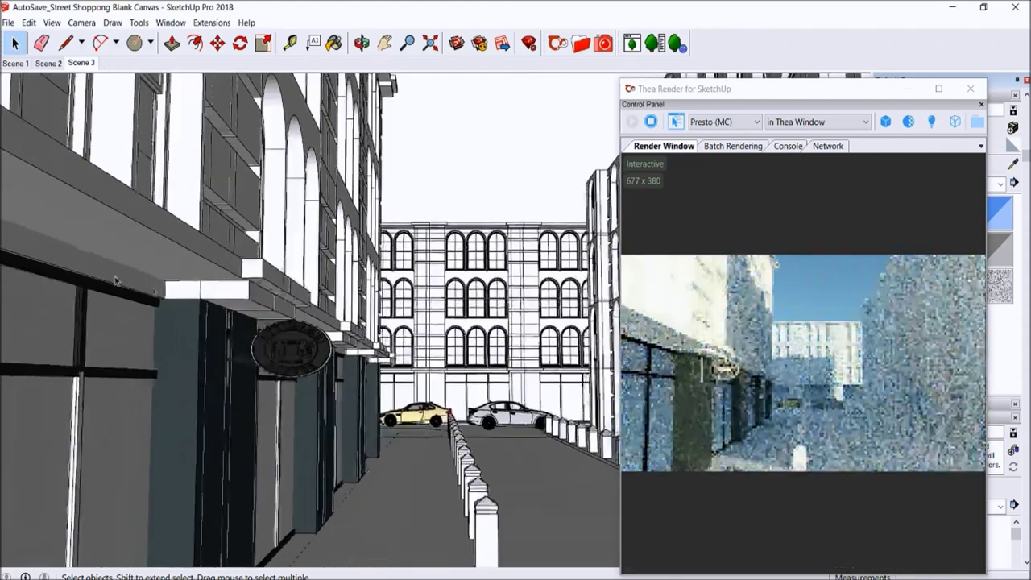
scroll(248, 301, "up", 2)
scroll(248, 302, "up", 2)
scroll(248, 301, "up", 1)
left_click(248, 301)
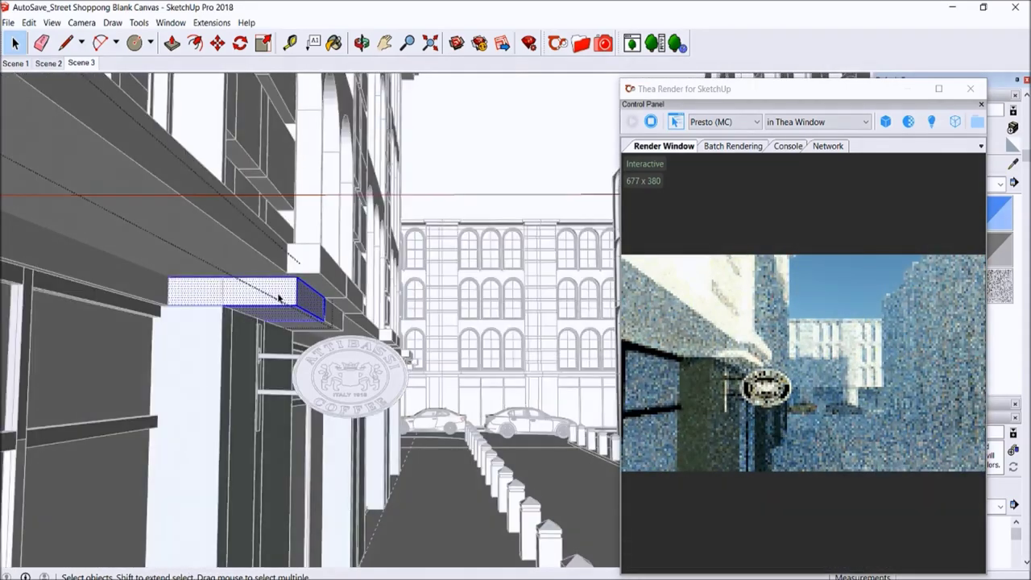
left_click(580, 45)
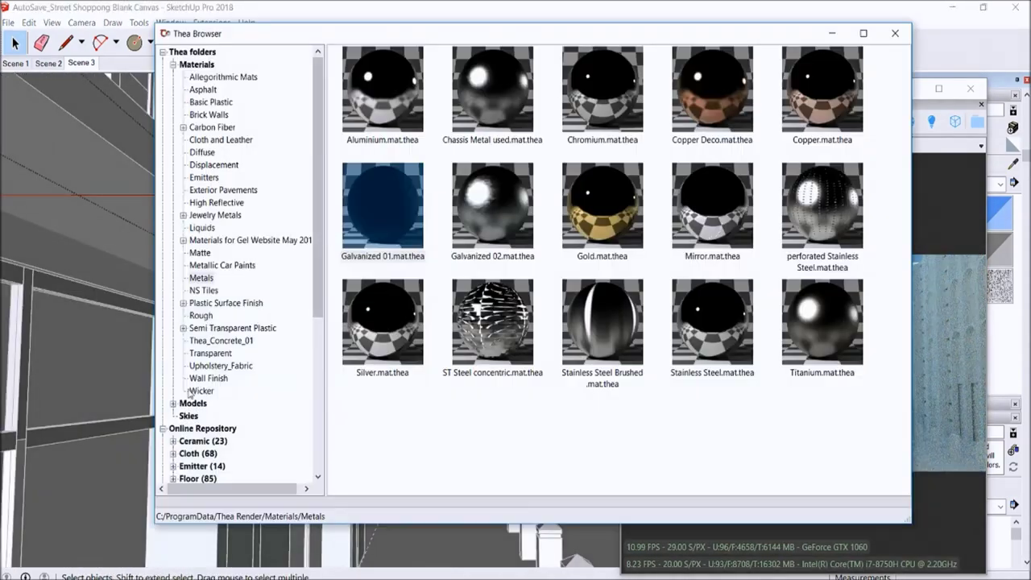
left_click(221, 342)
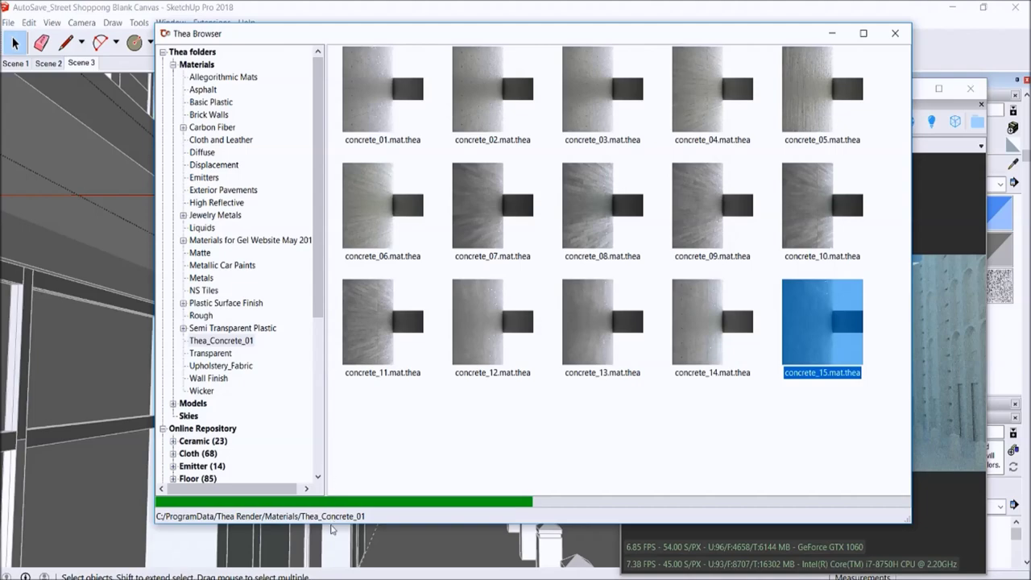
left_click(832, 33)
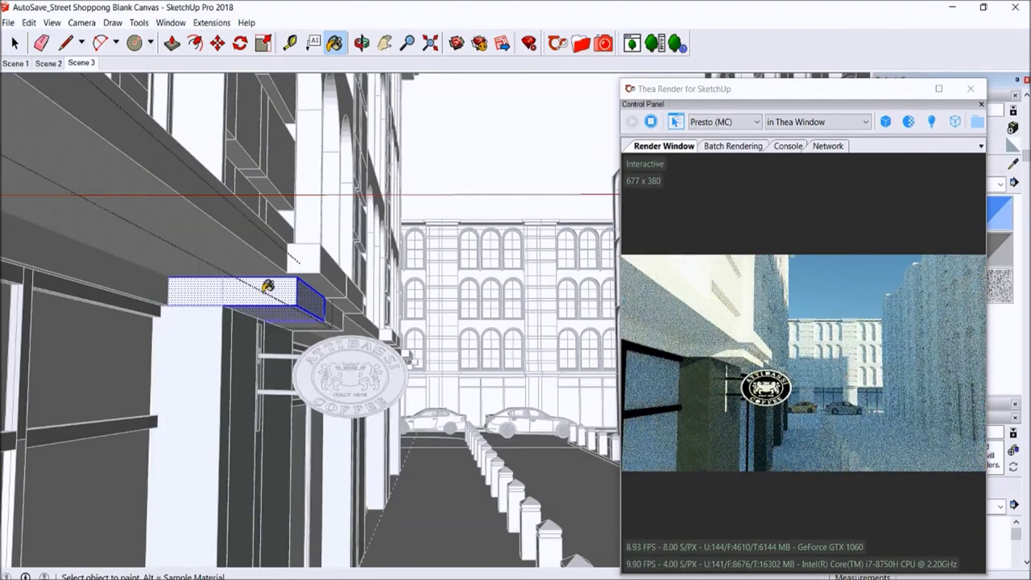
Select the arched facade group and reverse the faces of its arched panels.
scroll(225, 292, "up", 3)
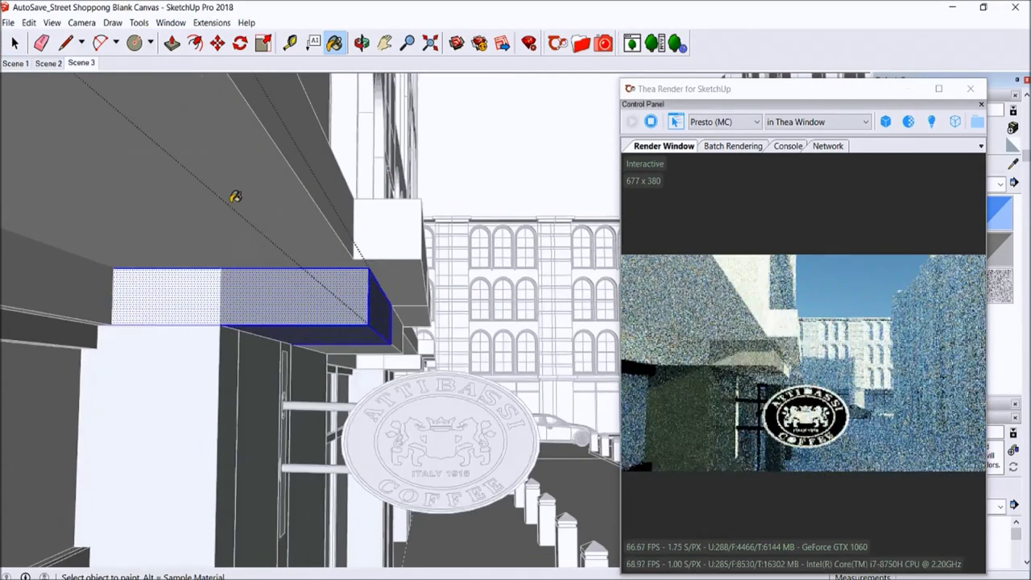
left_click(15, 43)
left_click(205, 161)
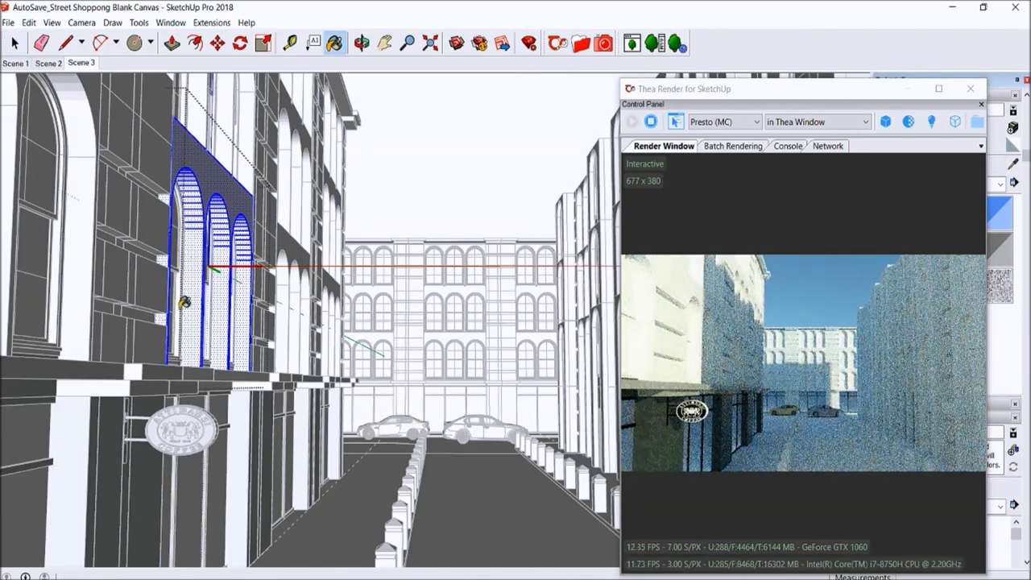
key("b")
scroll(202, 166, "up", 2)
scroll(185, 257, "up", 1)
right_click(212, 147)
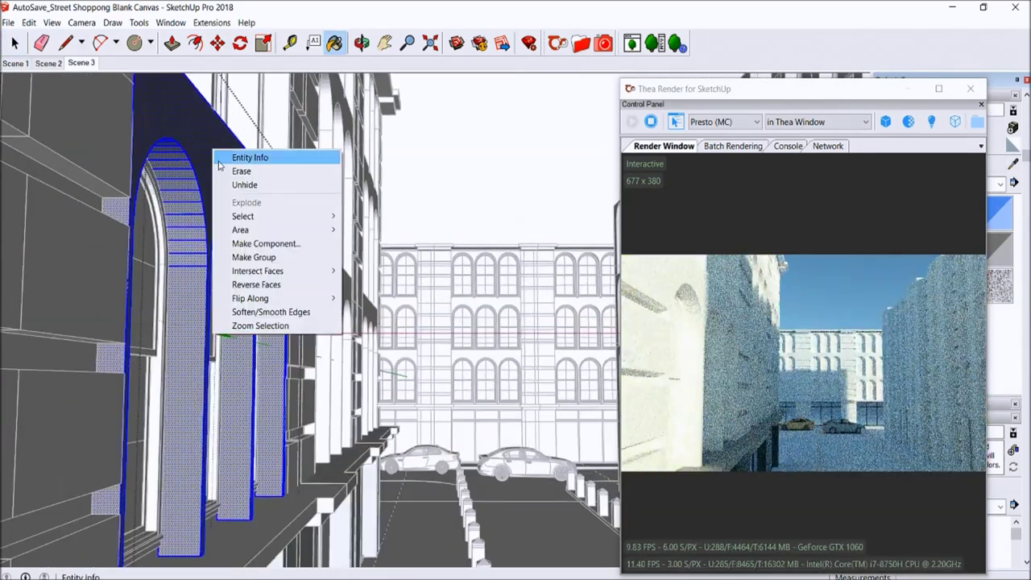
left_click(249, 283)
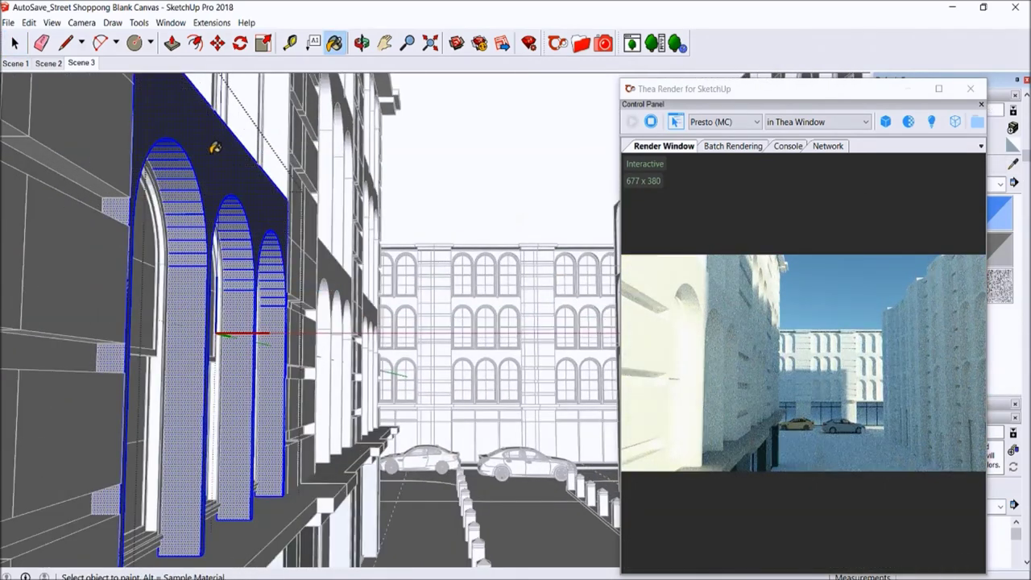
Return to Scene 3 and paint the arches with the concrete material.
scroll(214, 145, "down", 1)
scroll(215, 147, "down", 1)
left_click(81, 63)
key("space")
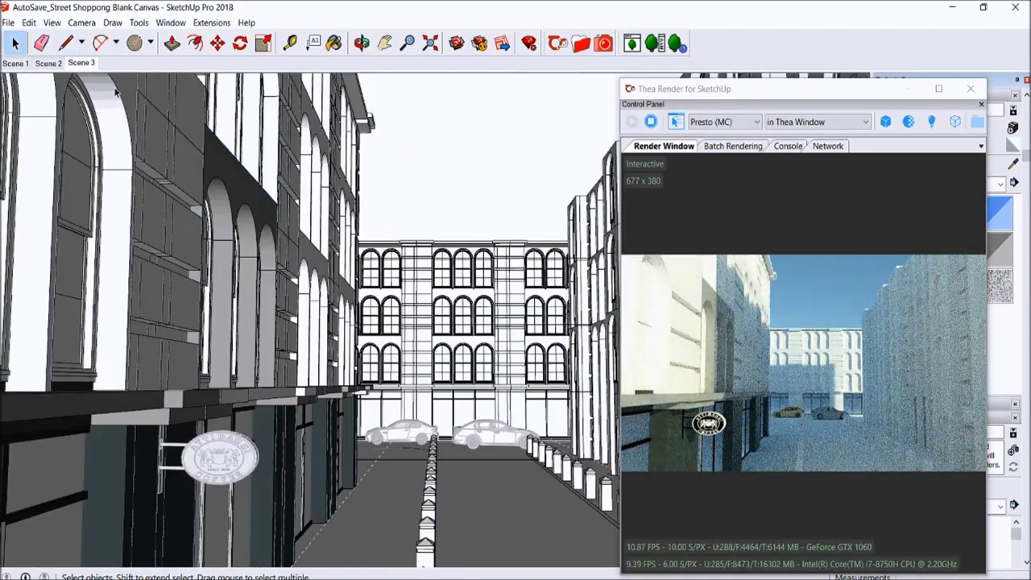
key("b")
left_click(114, 96)
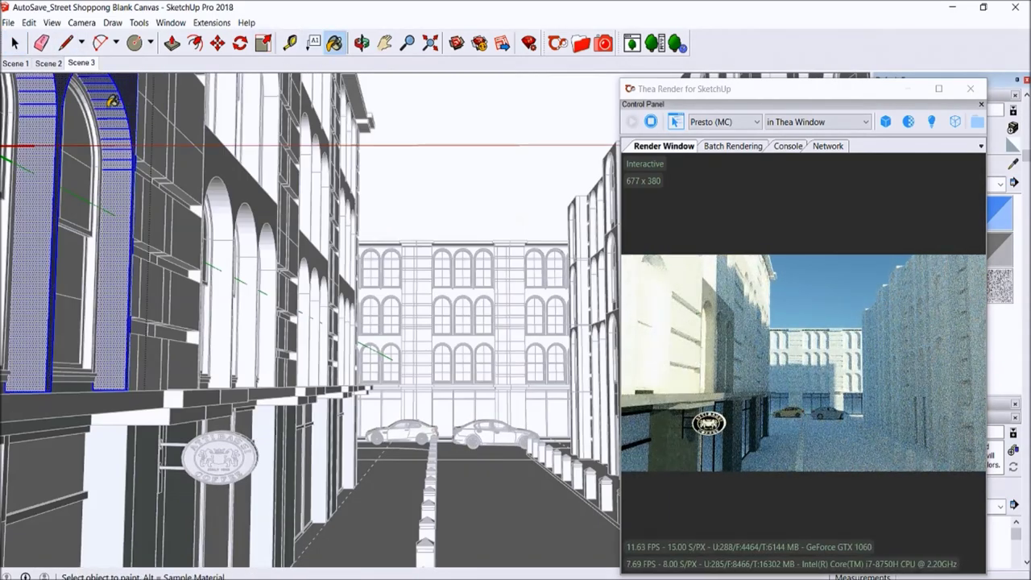
Reverse the faces of the painted arches so the concrete shows.
scroll(114, 100, "up", 2)
right_click(113, 100)
left_click(149, 242)
scroll(129, 173, "down", 1)
scroll(122, 197, "down", 1)
scroll(121, 203, "down", 2)
scroll(122, 203, "down", 1)
key("space")
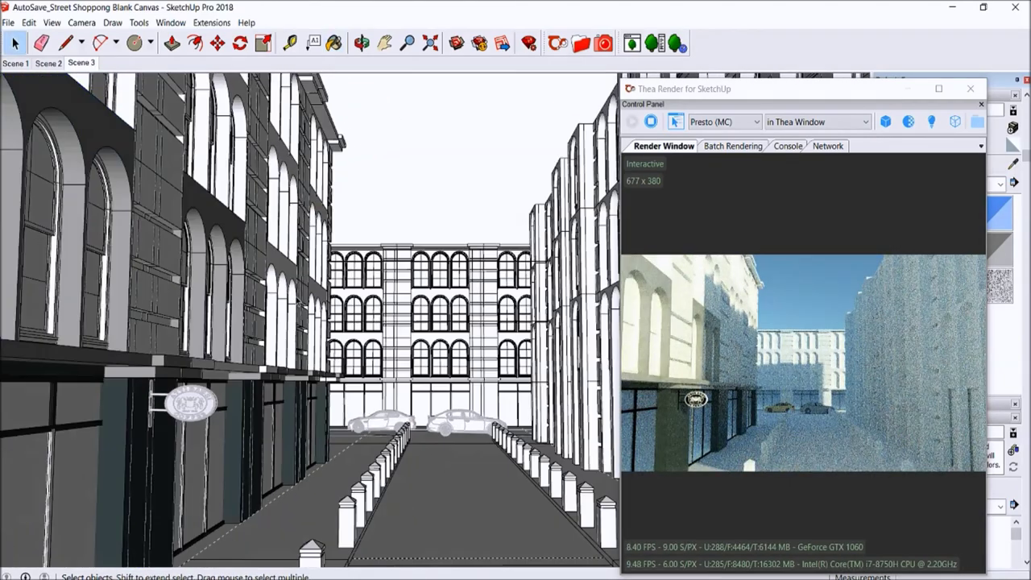
scroll(294, 288, "up", 1)
scroll(286, 288, "up", 1)
Reverse the faces of the arch group on the left facade.
left_click(289, 247)
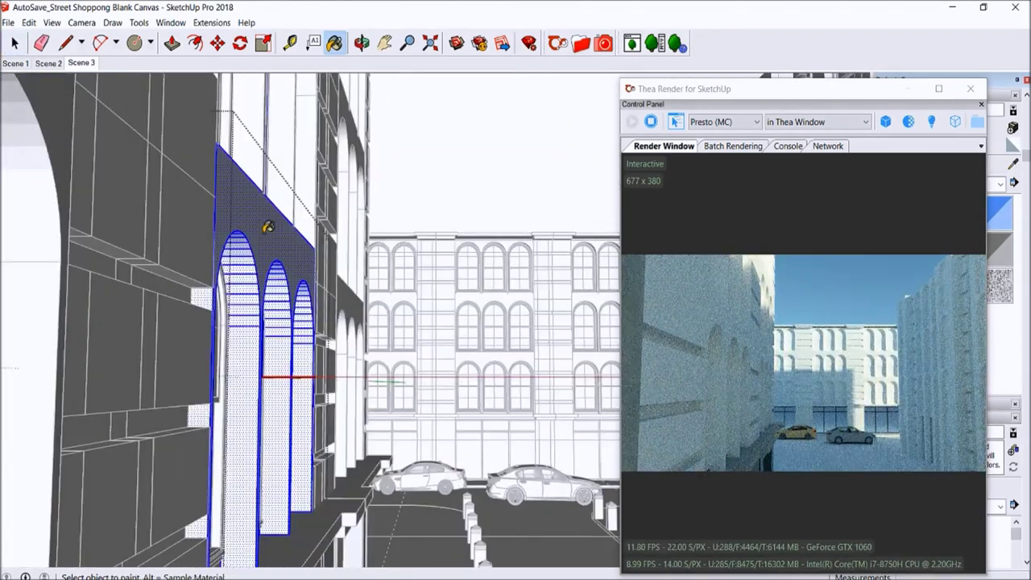
scroll(282, 234, "up", 1)
right_click(295, 239)
left_click(355, 397)
scroll(244, 228, "up", 1)
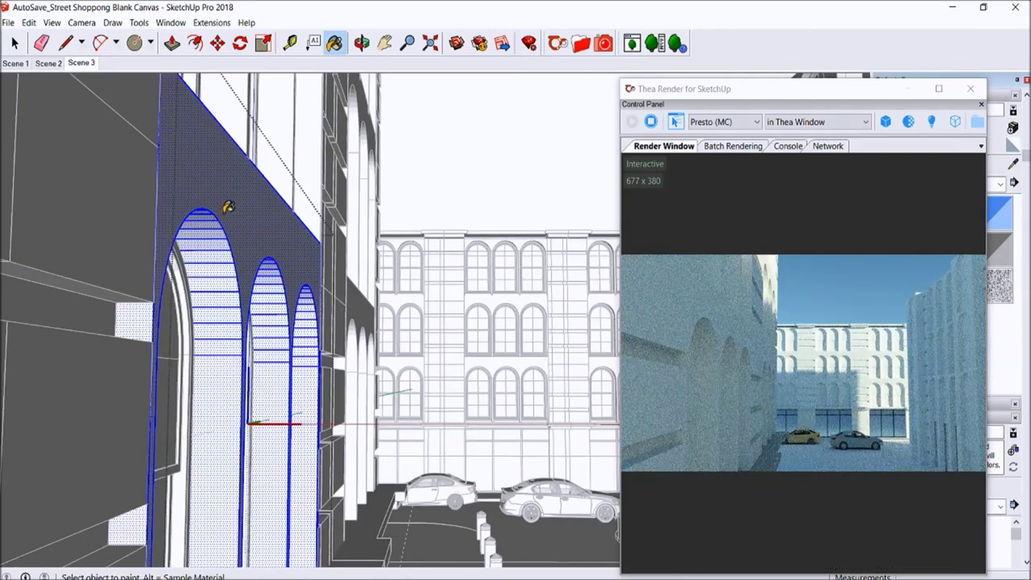
scroll(228, 207, "down", 2)
scroll(314, 298, "up", 2)
Flip the faces of the left building's facade and return to the Scene 3 view.
left_click(14, 43)
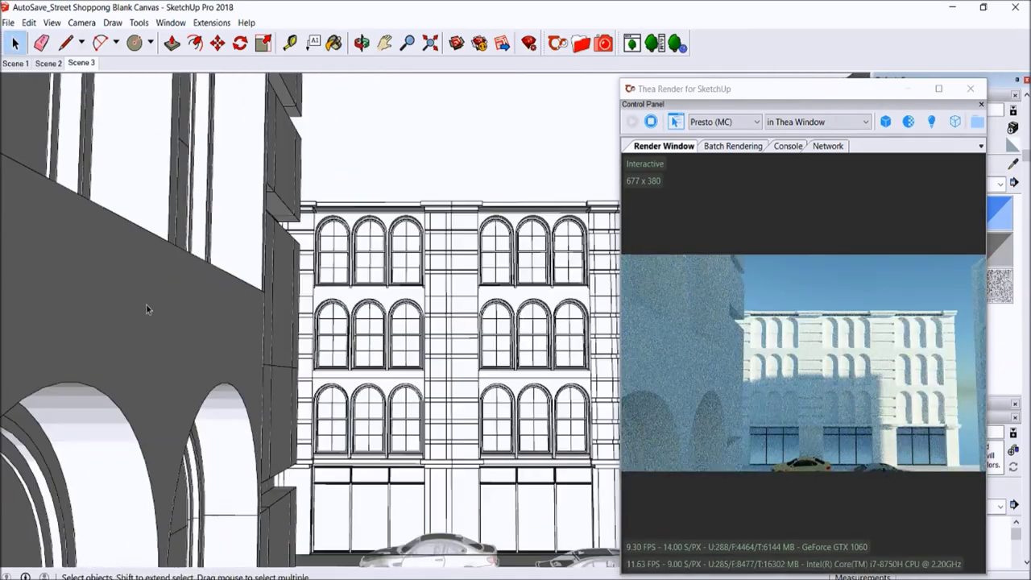
left_click(145, 290)
key("b")
scroll(102, 296, "down", 1)
right_click(102, 296)
left_click(156, 304)
scroll(252, 306, "up", 2)
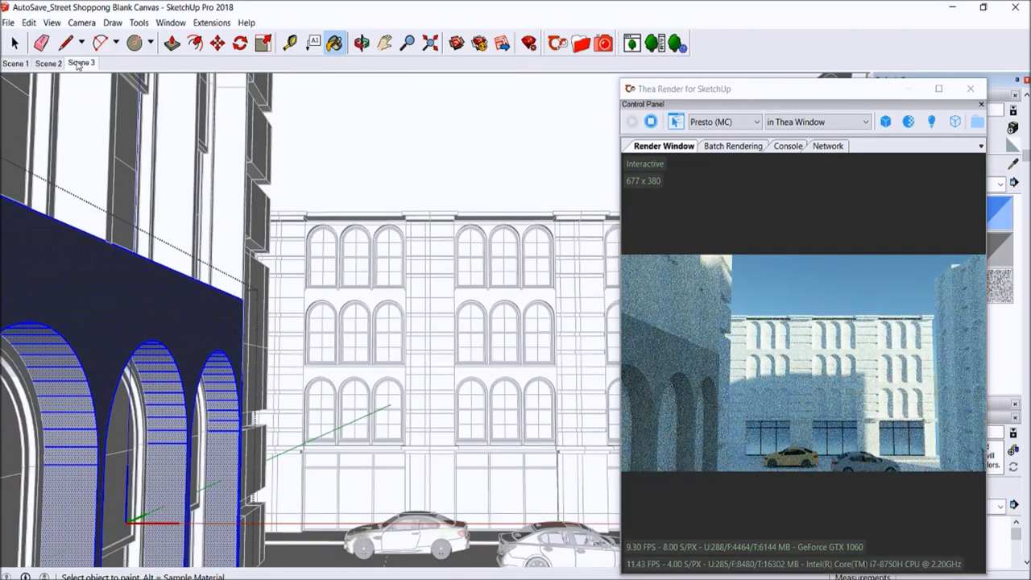
left_click(81, 63)
key("space")
scroll(169, 323, "up", 1)
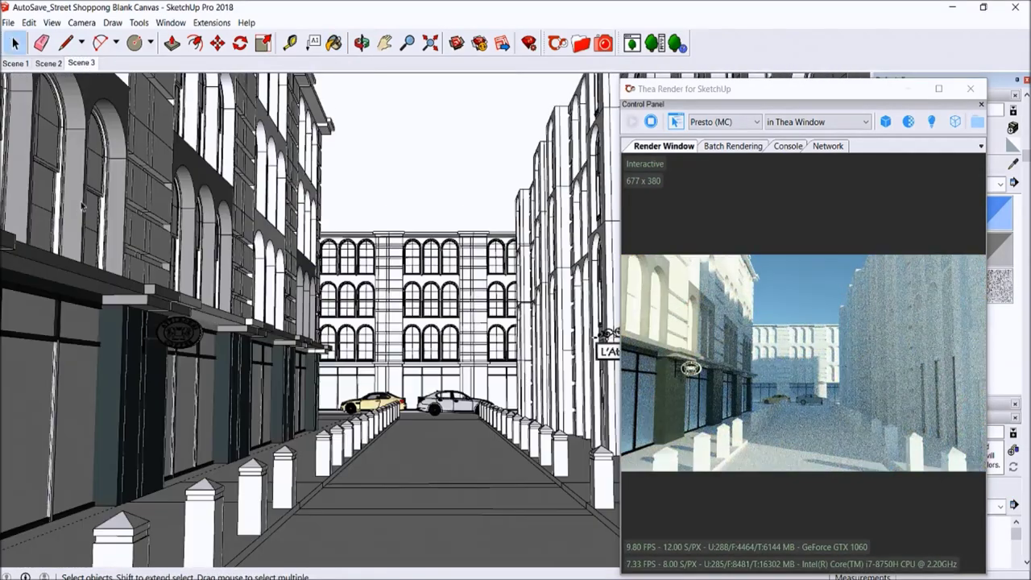
scroll(169, 322, "up", 2)
scroll(169, 322, "up", 2)
Load 2x1_red_bricks_displacement from Online Repository > Wall (51-52) and paint the wall beside the door.
triple_click(165, 333)
left_click(165, 332)
left_click(559, 50)
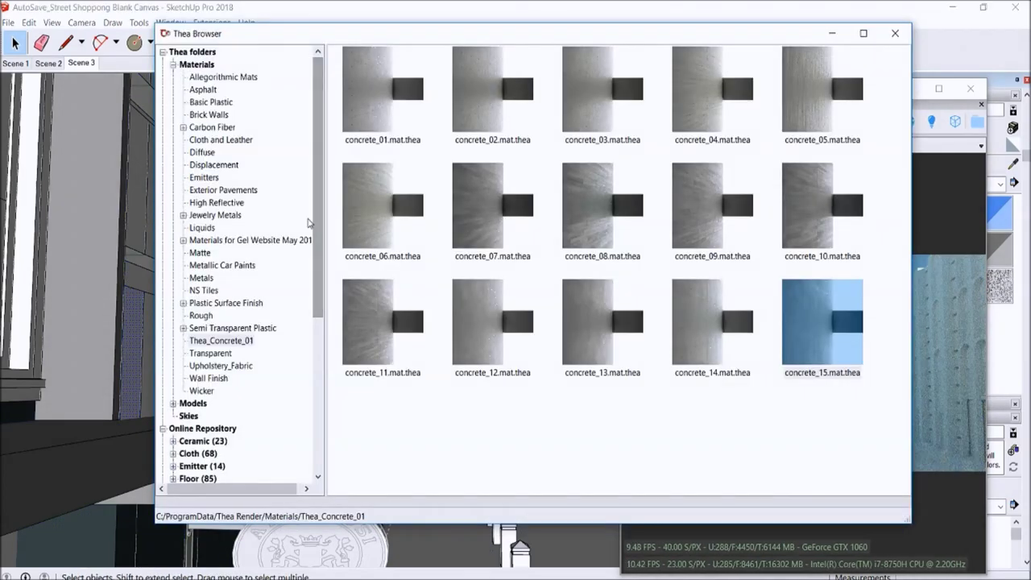
left_click_drag(316, 229, 328, 384)
left_click(197, 415)
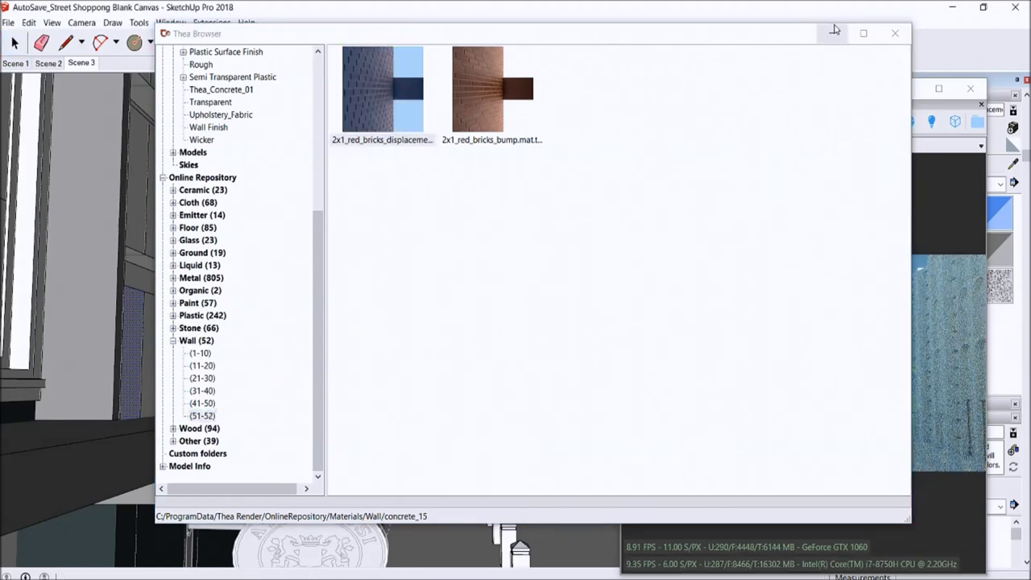
left_click(832, 33)
scroll(169, 338, "up", 3)
left_click(186, 338)
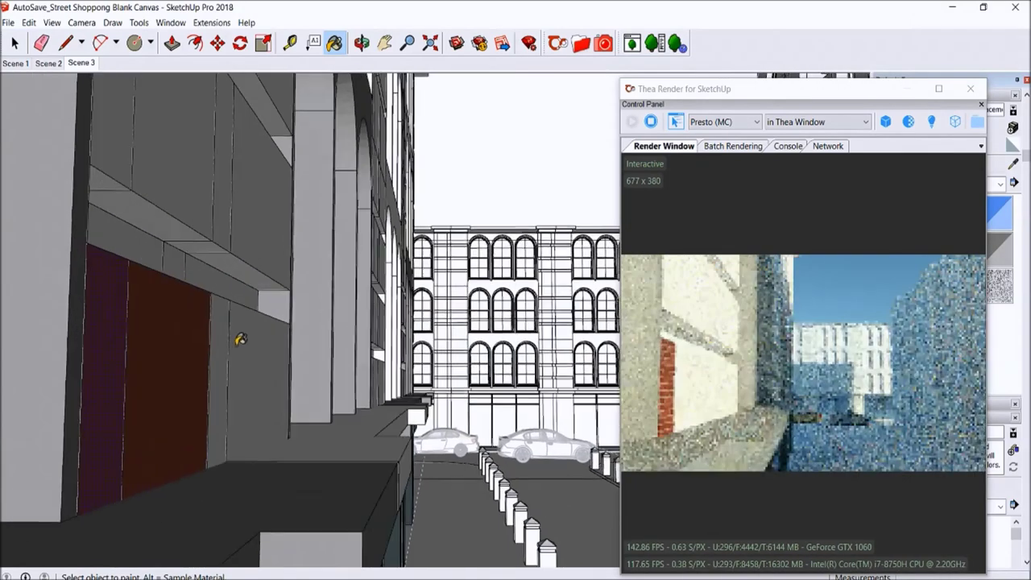
Paint the next storefront wall face red brick, then switch to the 2x1_red_bricks_bump material.
left_click(267, 421)
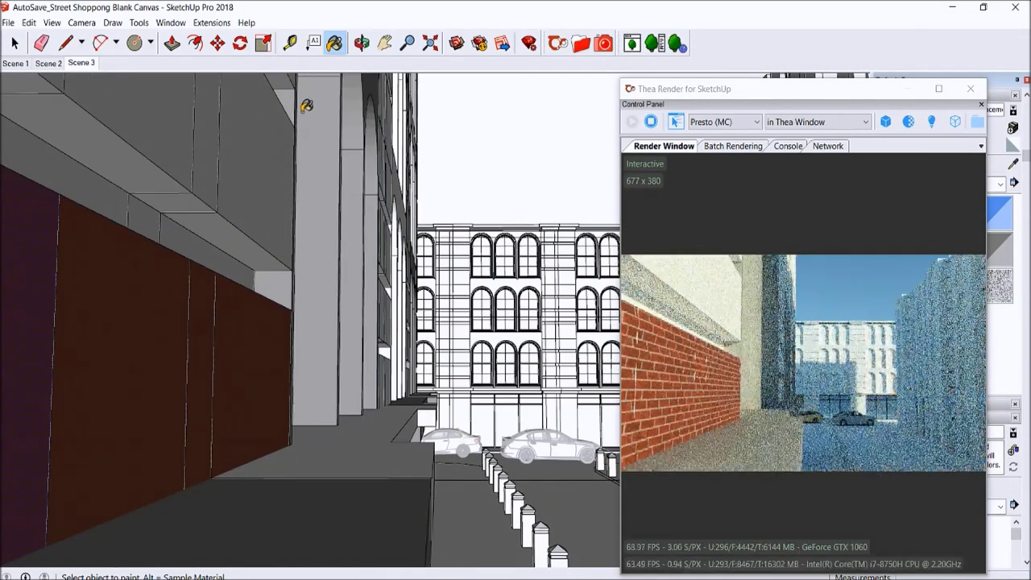
left_click(558, 43)
left_click(497, 117)
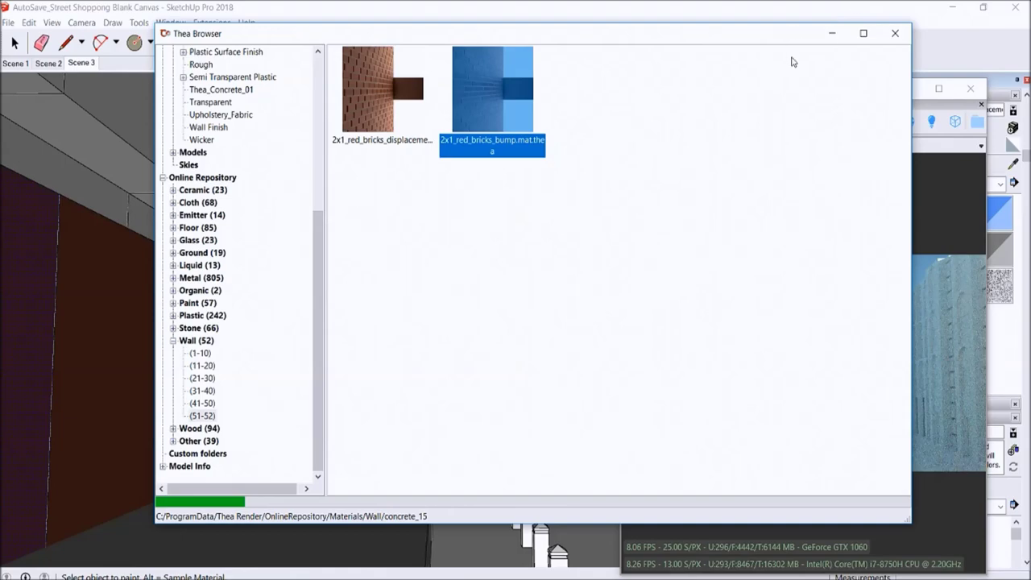
left_click(834, 33)
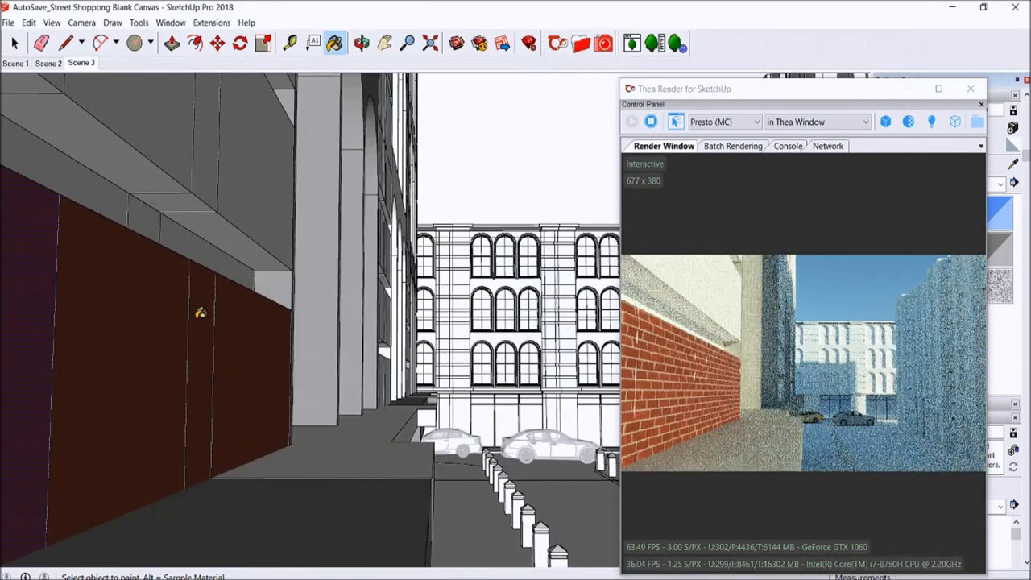
middle_click_drag(149, 320, 84, 331)
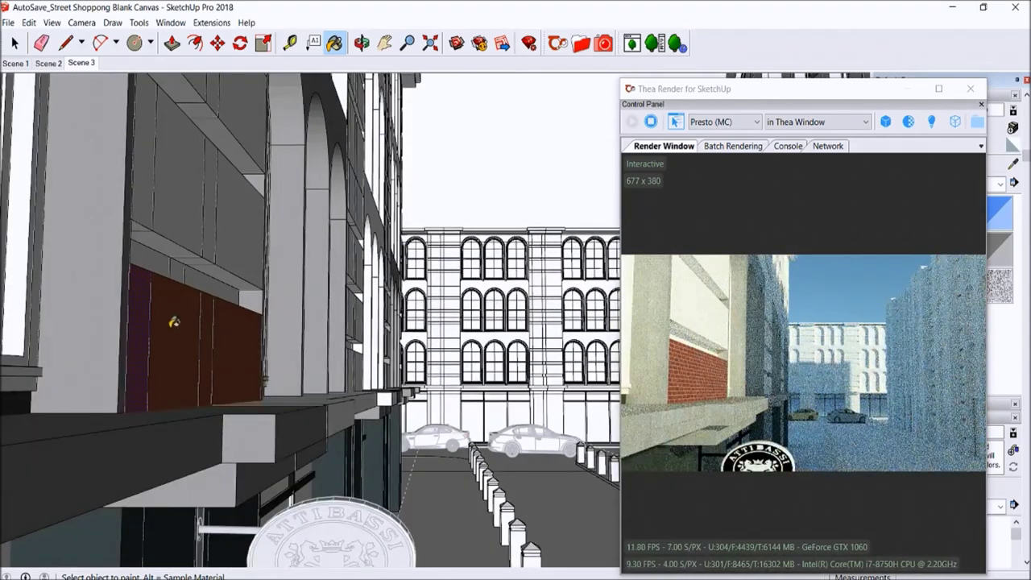
mouse_move(84, 331)
middle_mouse_down()
mouse_move(140, 327)
mouse_move(410, 204)
middle_mouse_up()
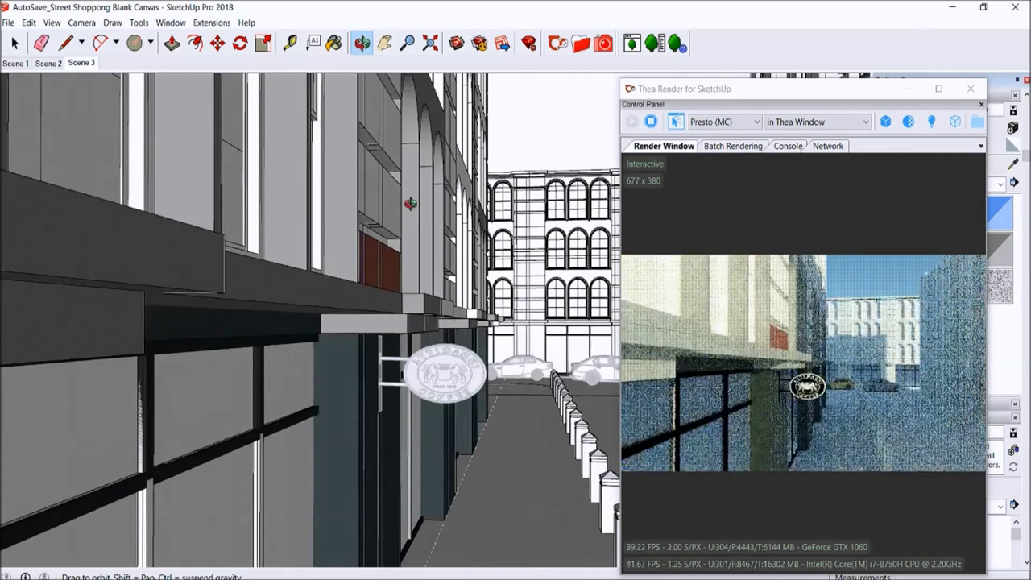
scroll(202, 333, "up", 5)
Paint the white strip and the first upper wall panel with the Thea brick material.
scroll(131, 341, "up", 1)
key("b")
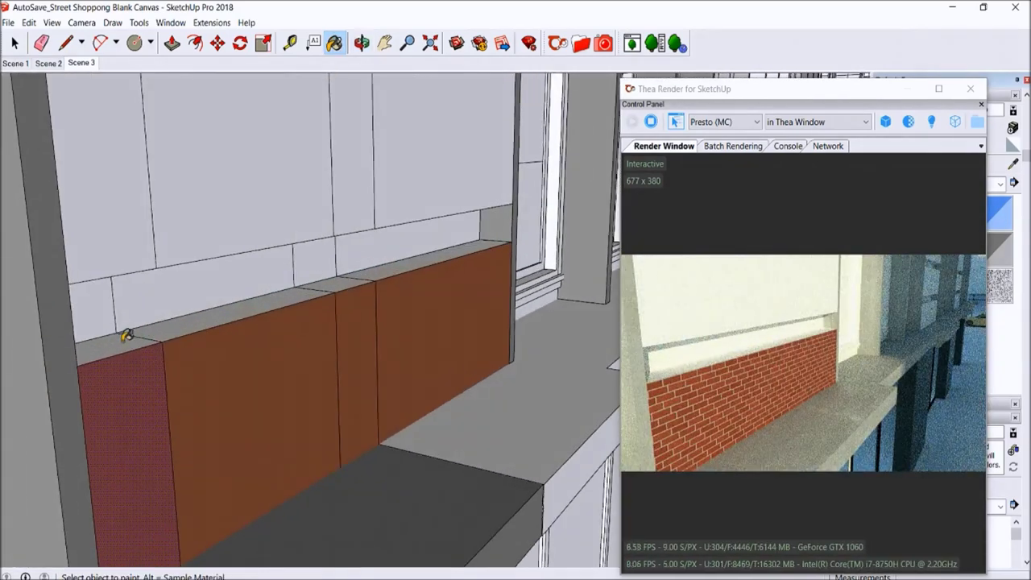
scroll(133, 332, "up", 2)
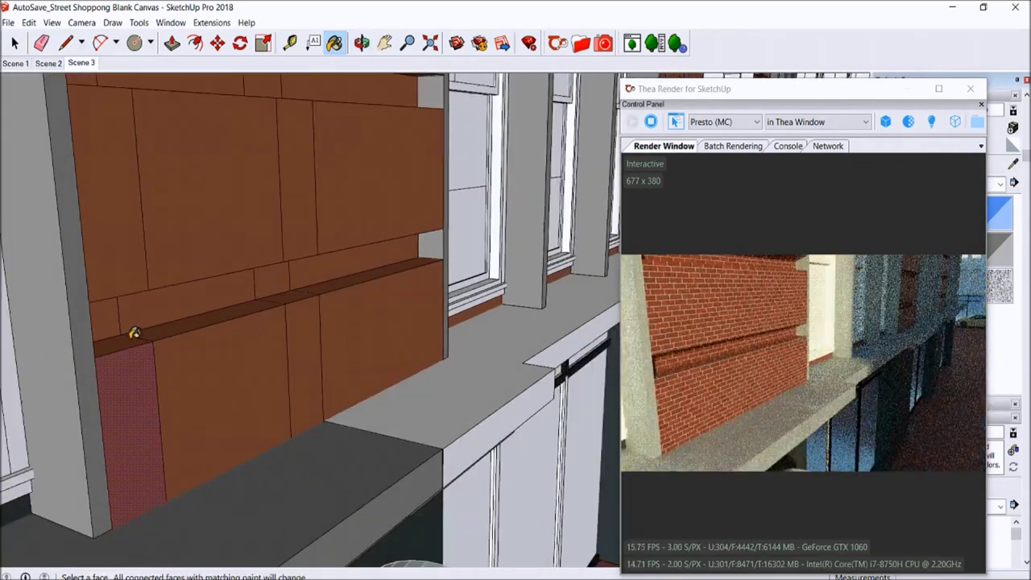
scroll(133, 330, "down", 3)
scroll(170, 325, "up", 2)
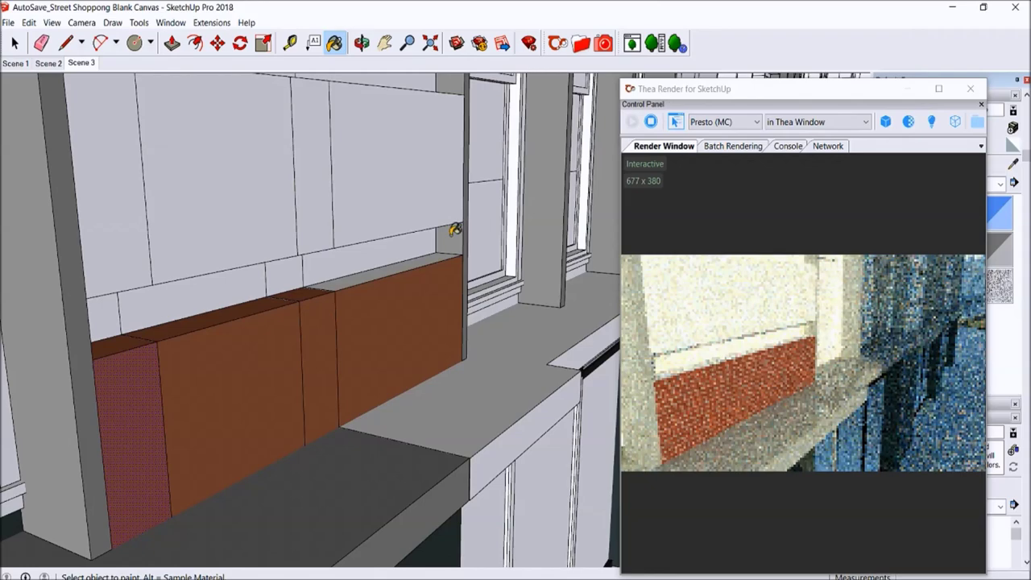
left_click(247, 282)
left_click(207, 218)
Paint the top wall strip and the next two upper wall panels with brick.
scroll(334, 138, "up", 2)
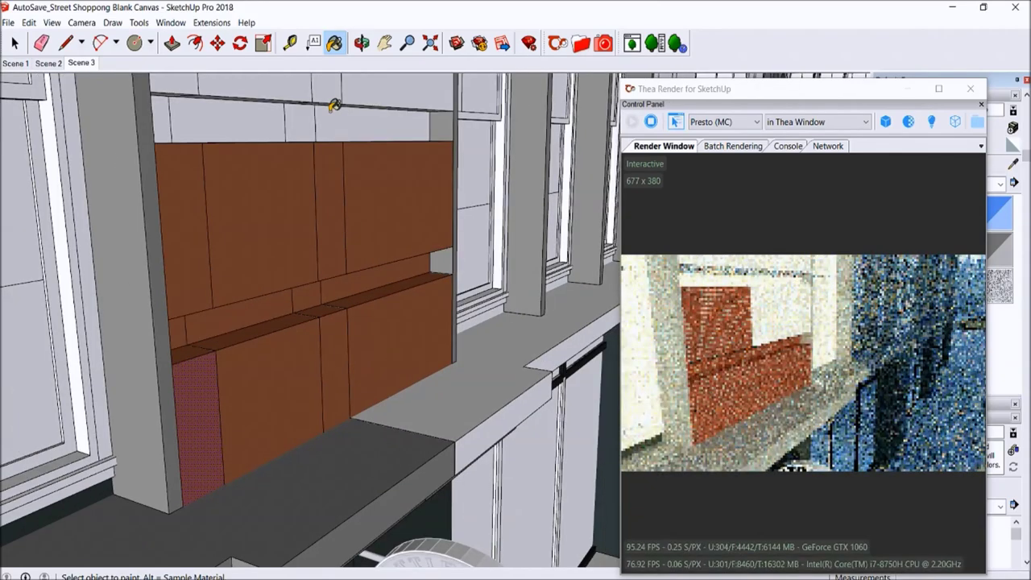
scroll(250, 109, "up", 1)
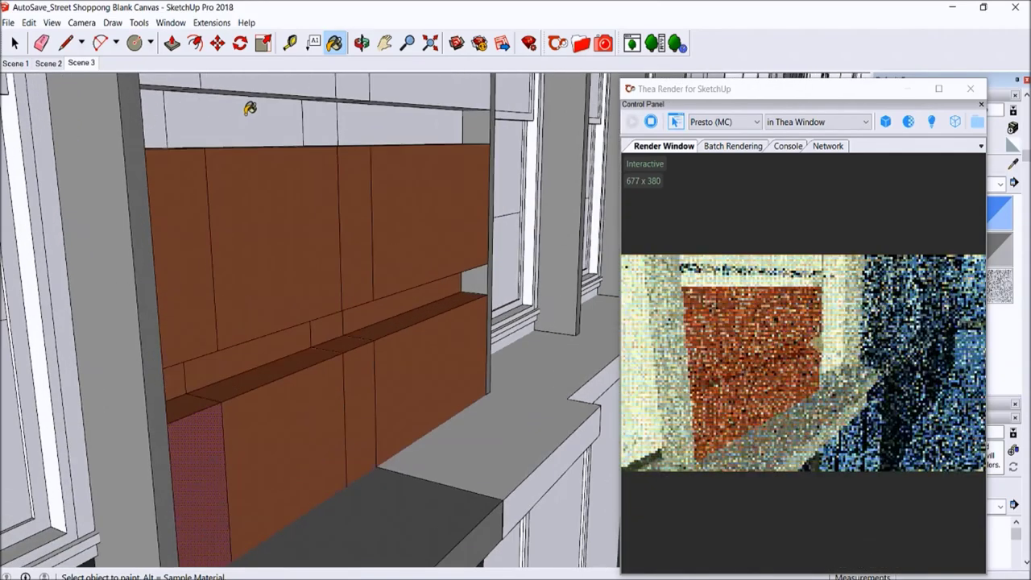
scroll(249, 108, "up", 1)
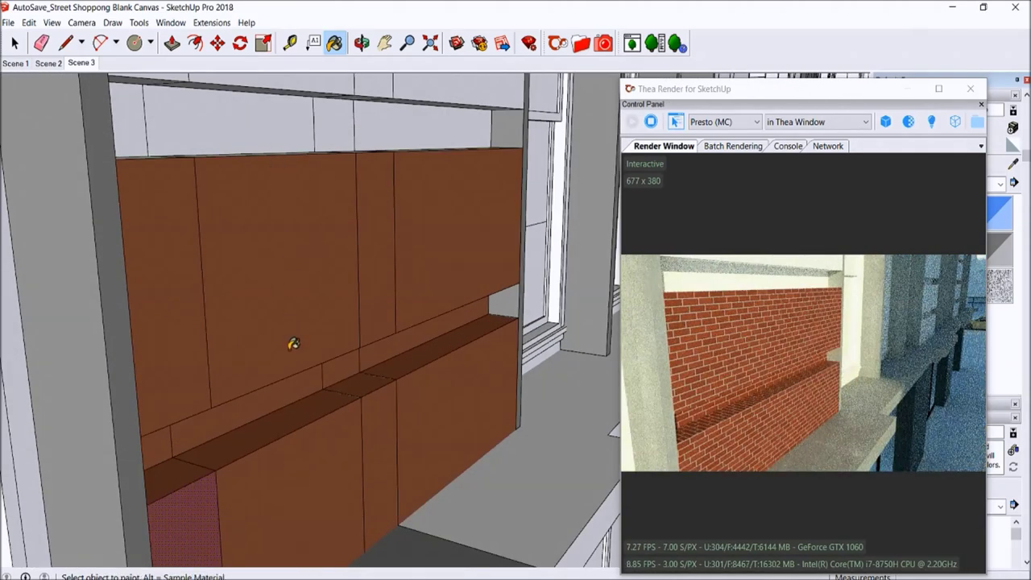
scroll(293, 344, "down", 1)
scroll(293, 344, "down", 2)
scroll(293, 344, "down", 1)
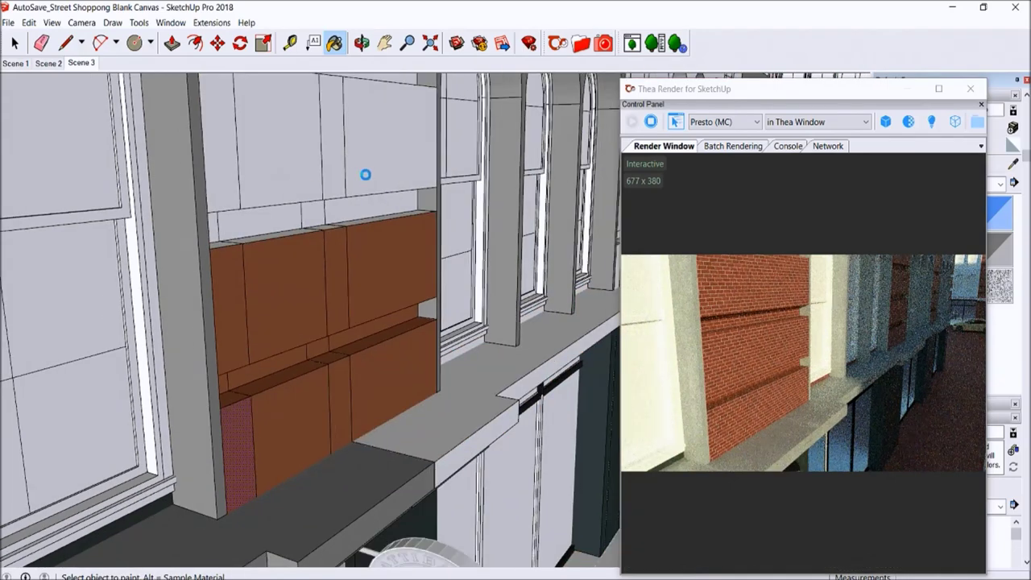
middle_click_drag(374, 182, 394, 216)
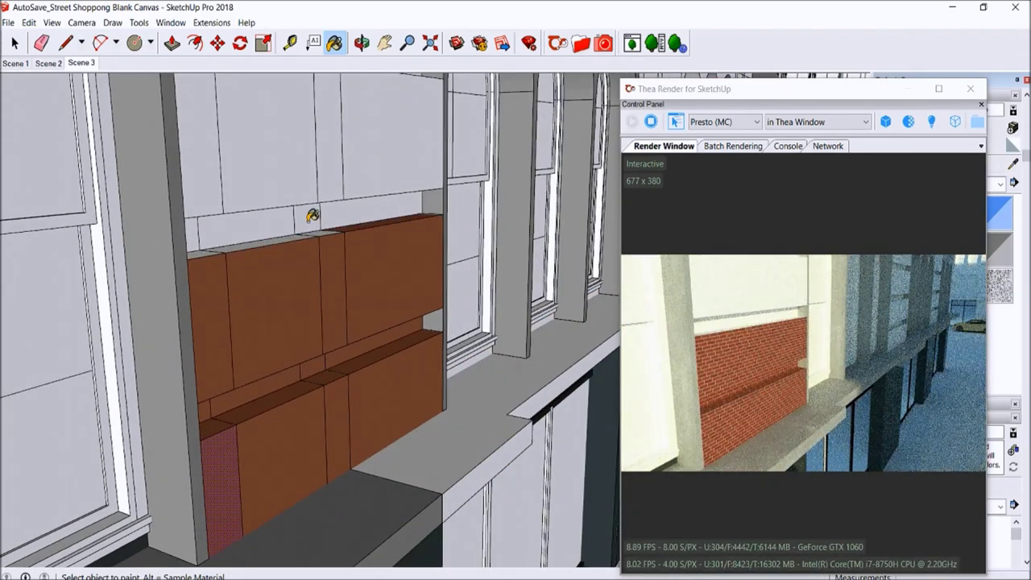
left_click(313, 216)
left_click(322, 131)
left_click(370, 139)
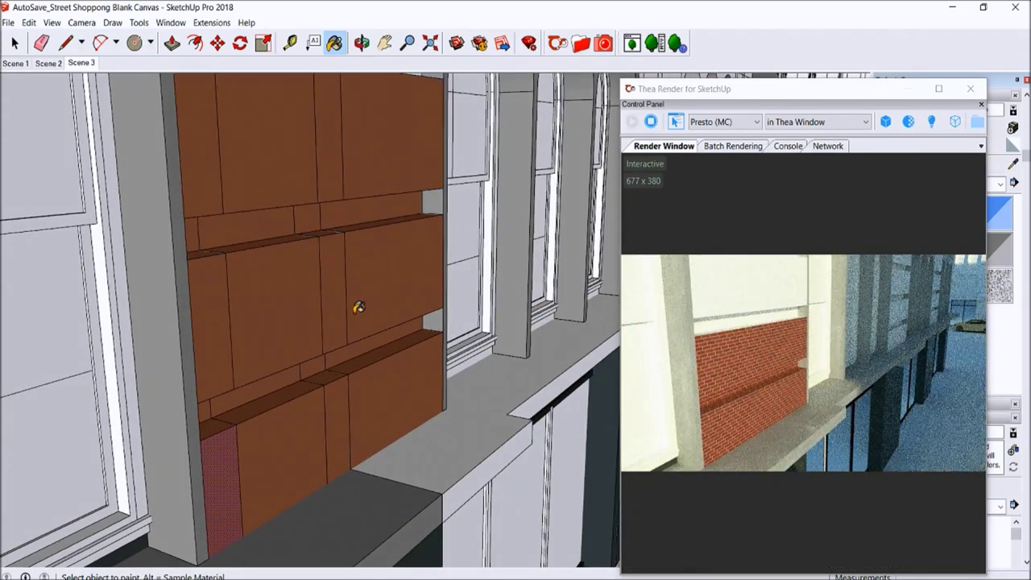
Brick both pieces of the upper wall strip and the upper-right wall section.
scroll(359, 307, "down", 2)
scroll(167, 235, "up", 2)
scroll(167, 235, "up", 2)
left_click(320, 177)
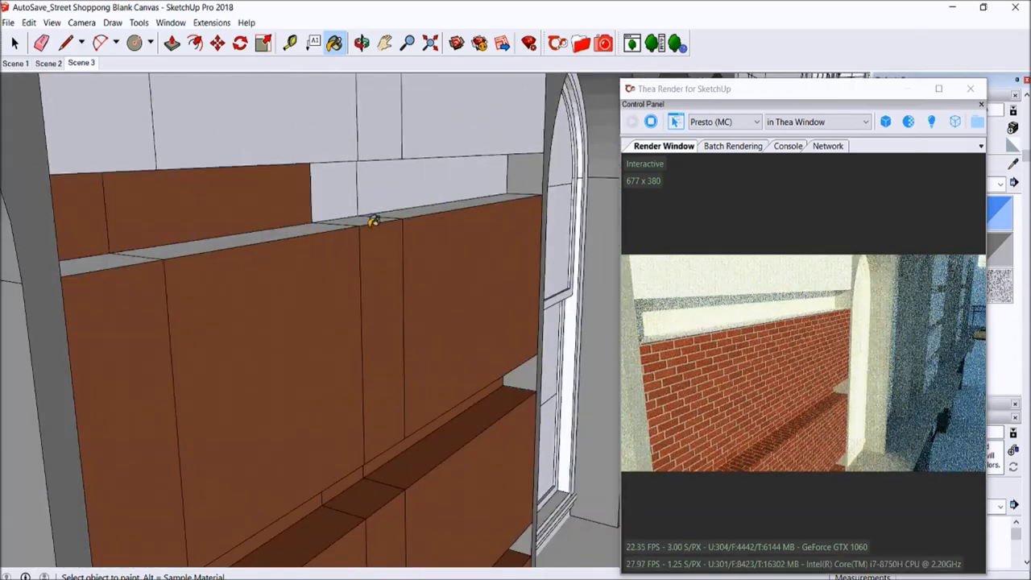
left_click(374, 219)
scroll(410, 333, "down", 2)
scroll(320, 422, "down", 1)
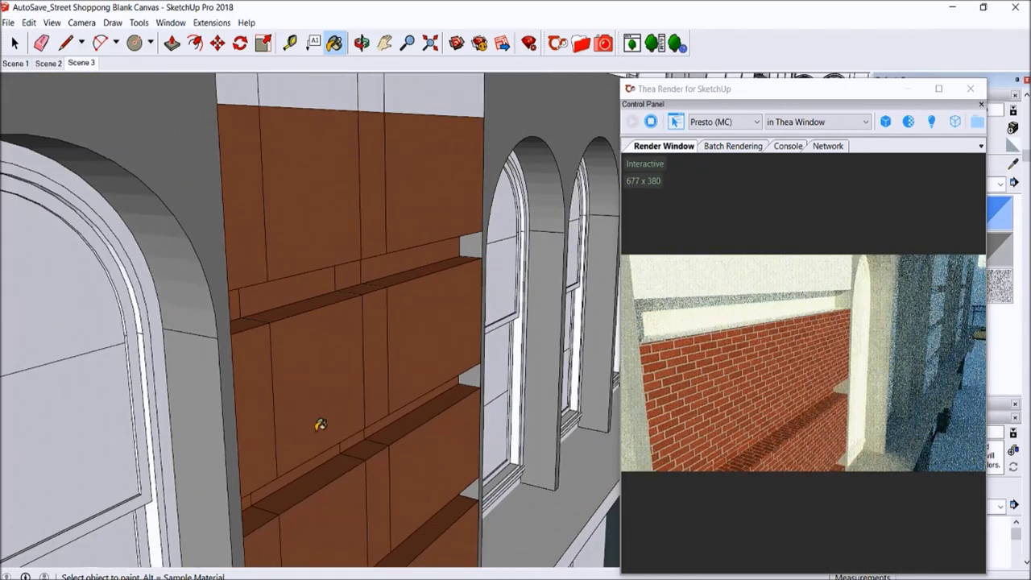
scroll(352, 106, "up", 3)
left_click(367, 111)
Brick the rest of the upper wall strip, the grey ledge and the last grey panel.
scroll(287, 230, "down", 2)
scroll(352, 198, "up", 3)
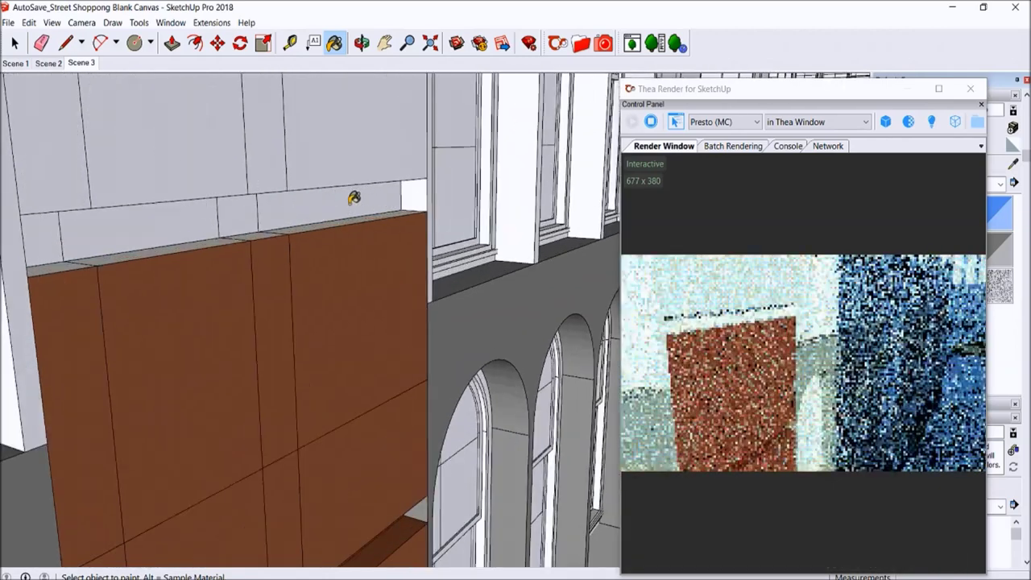
left_click(271, 223)
left_click(223, 229)
left_click(211, 240)
scroll(276, 356, "down", 1)
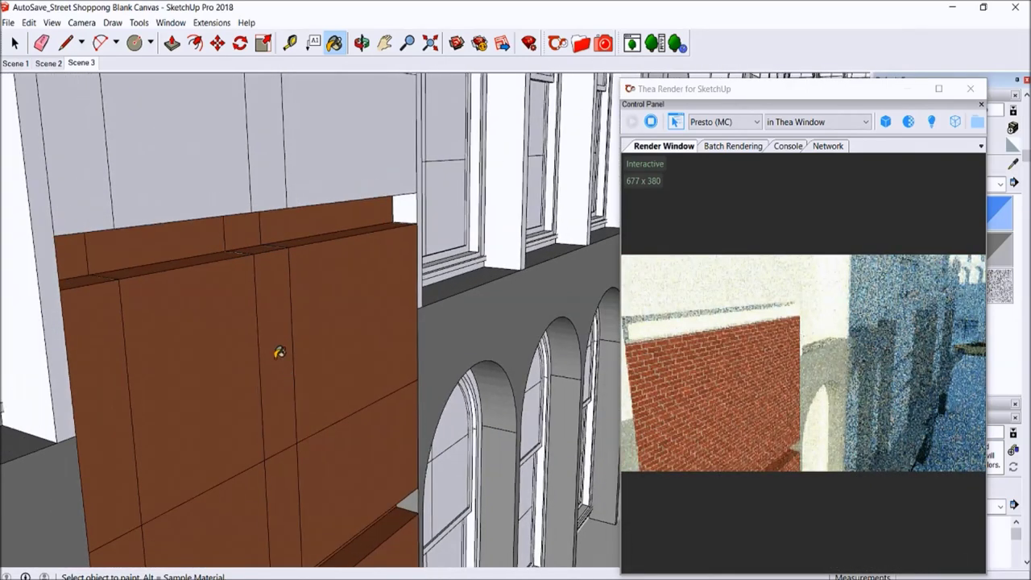
scroll(92, 138, "down", 1)
left_click(270, 132)
Check the brick facade from street level, Scene 3 and close to the left wall.
scroll(329, 265, "down", 1)
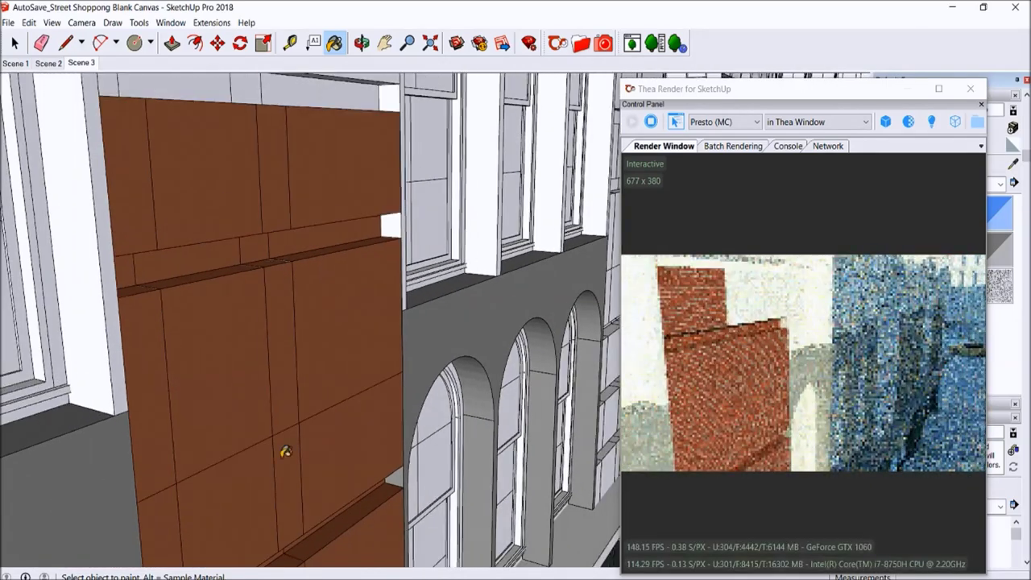
middle_click_drag(281, 449, 228, 247)
scroll(231, 254, "down", 1)
scroll(274, 192, "up", 1)
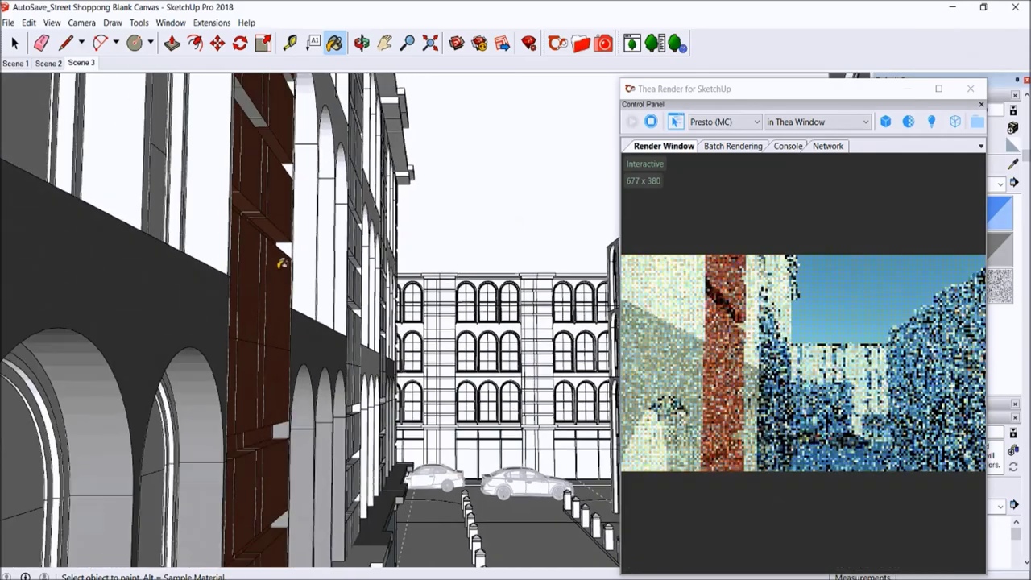
scroll(242, 97, "up", 1)
scroll(234, 92, "up", 1)
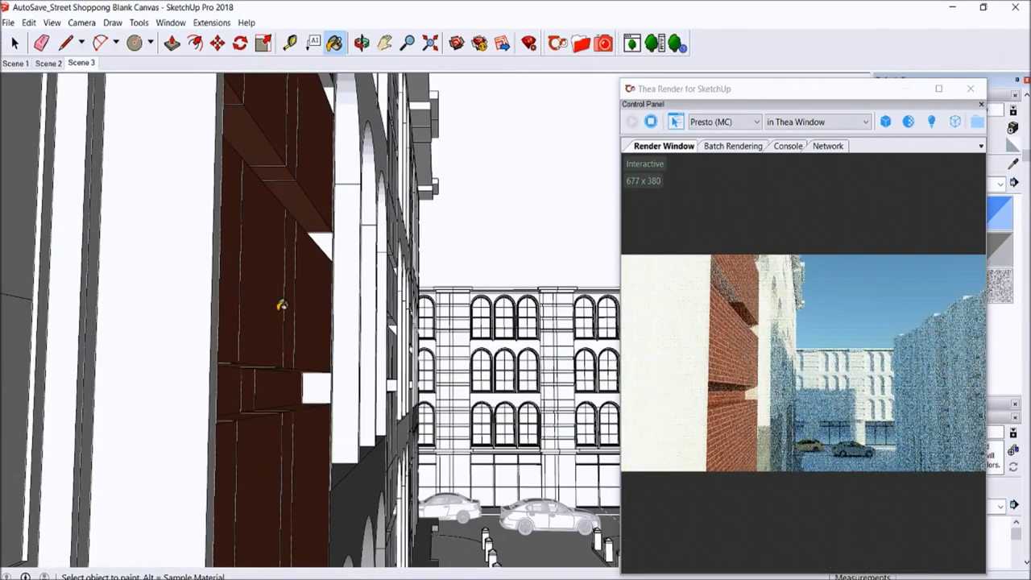
scroll(281, 306, "down", 1)
scroll(276, 74, "up", 1)
scroll(284, 197, "down", 1)
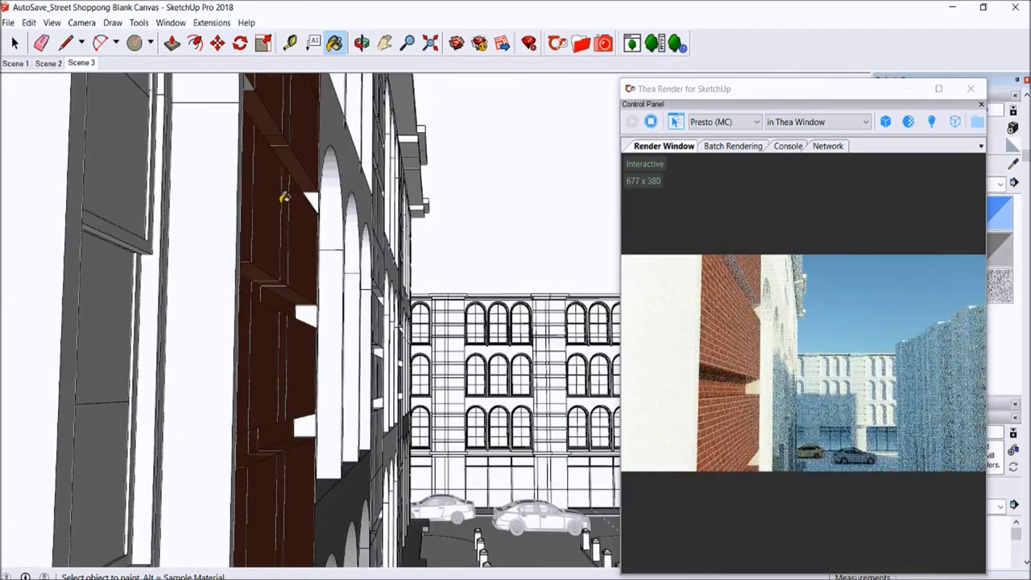
scroll(269, 112, "up", 1)
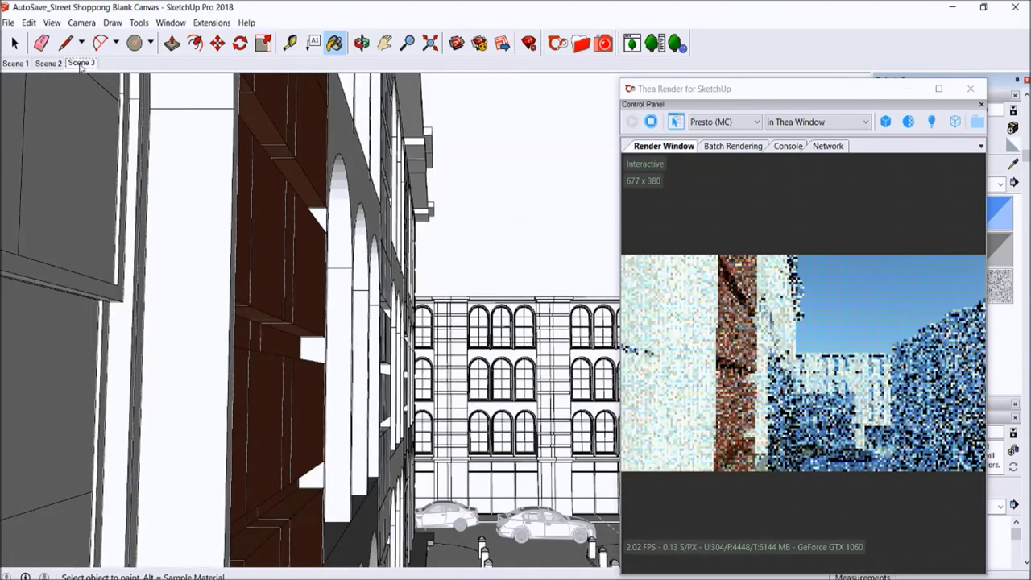
left_click(82, 64)
middle_click_drag(556, 251, 129, 246)
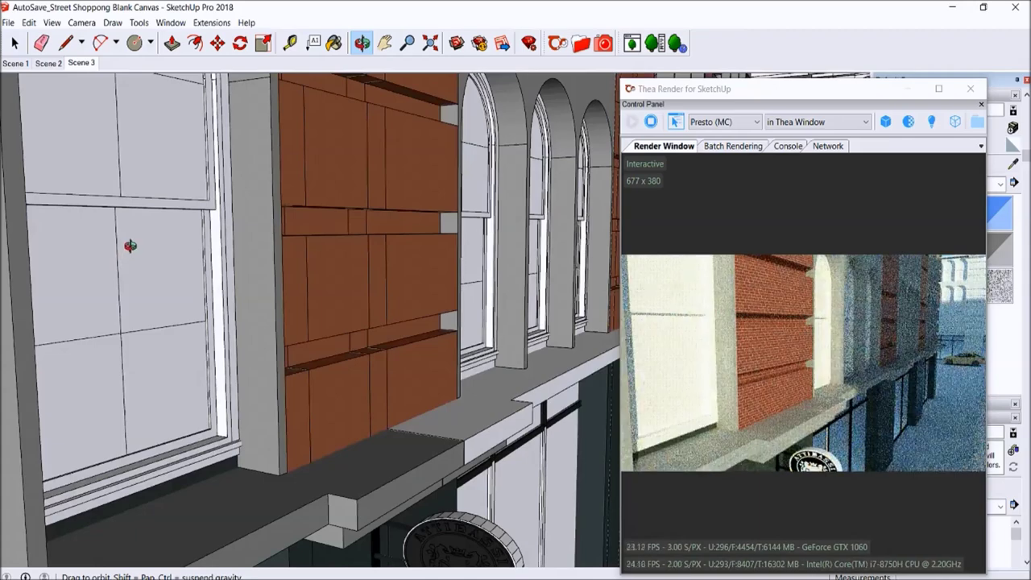
Enter the building component and select its window pane faces, undoing an accidental delete.
left_click(164, 359)
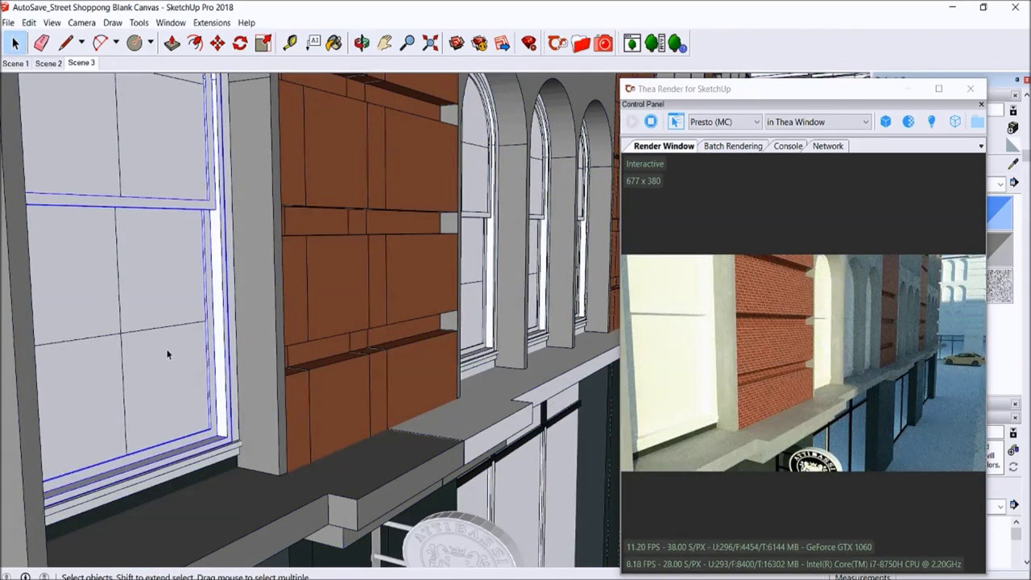
double_click(166, 356)
left_click(166, 361)
key("Delete")
left_click(166, 355)
key("Delete")
key("ctrl+z")
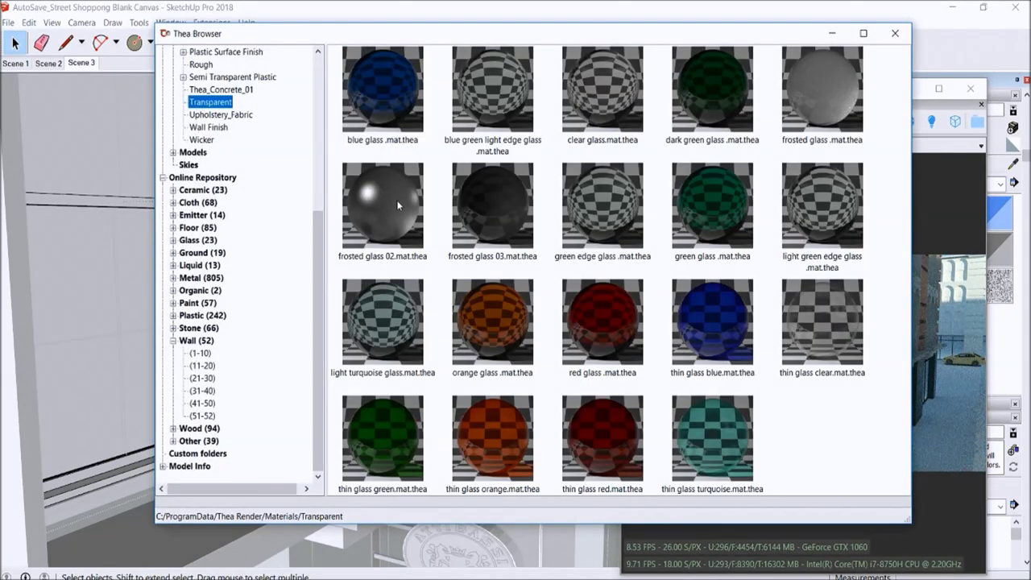
Bring the chosen Thea transparent glass back to the model and view the arched windows.
left_click(833, 35)
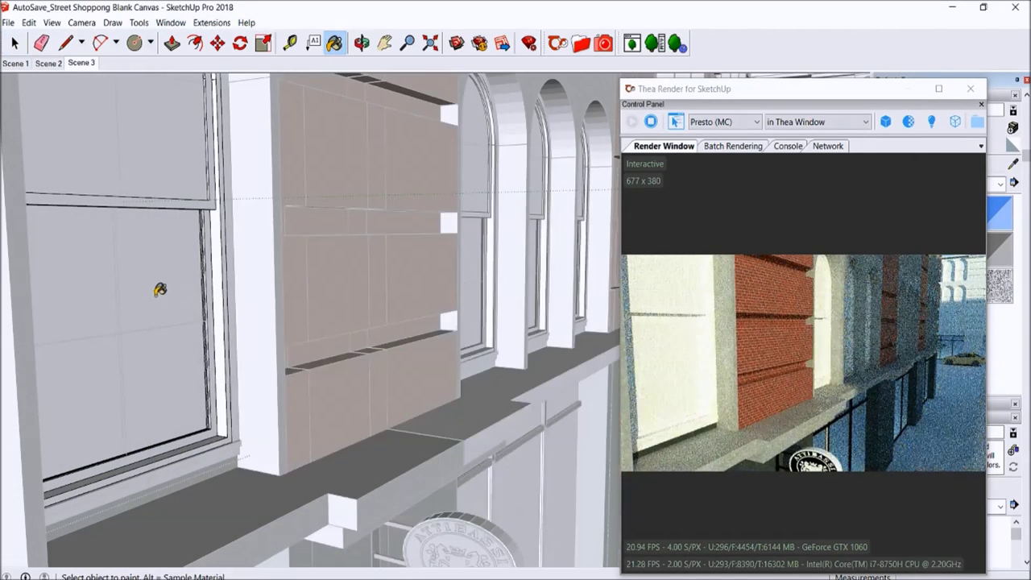
scroll(145, 279, "up", 5)
middle_click_drag(156, 379, 231, 251)
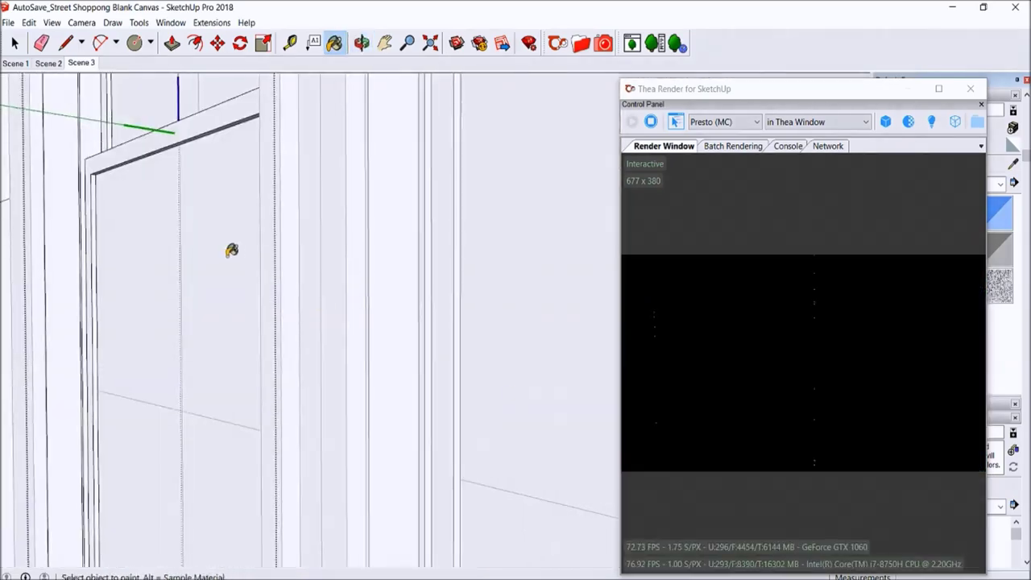
left_click(362, 43)
mouse_move(65, 341)
left_mouse_down()
mouse_move(453, 313)
mouse_move(306, 359)
mouse_move(408, 234)
left_mouse_up()
key("space")
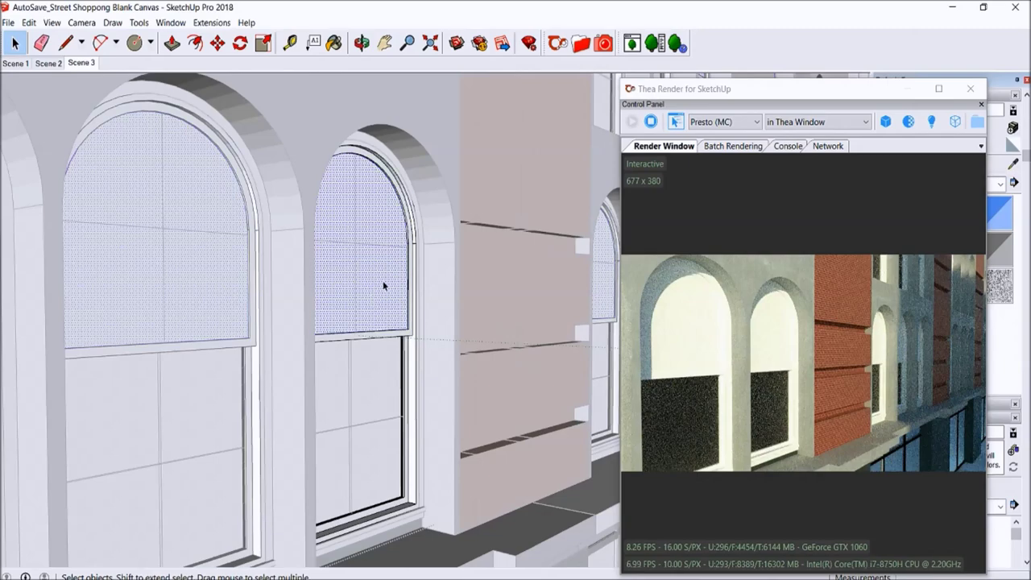
Paint the window panes with the dark transparent glass and return to the street scene.
key("b")
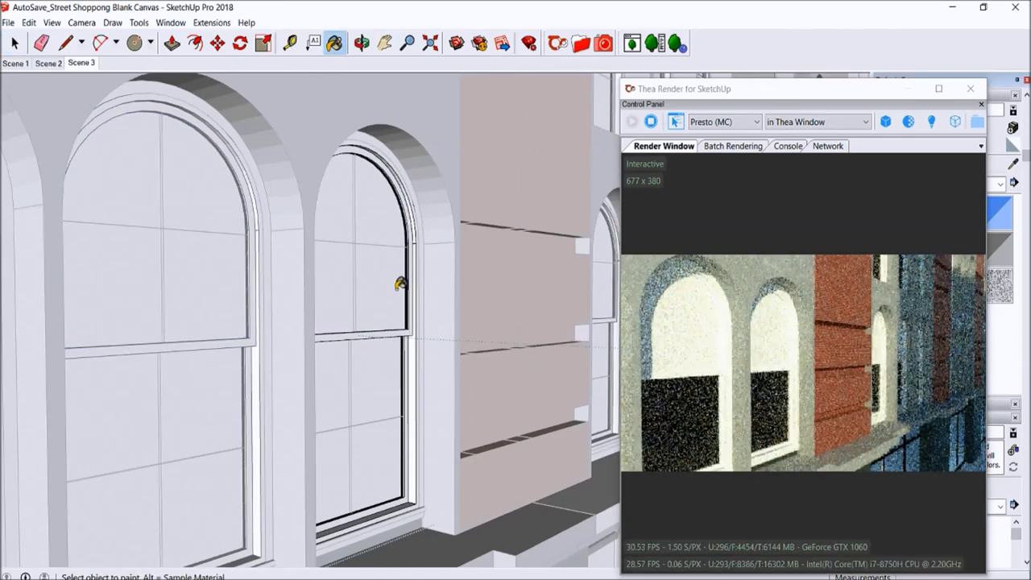
scroll(408, 248, "up", 2)
scroll(405, 274, "up", 4)
scroll(403, 241, "up", 4)
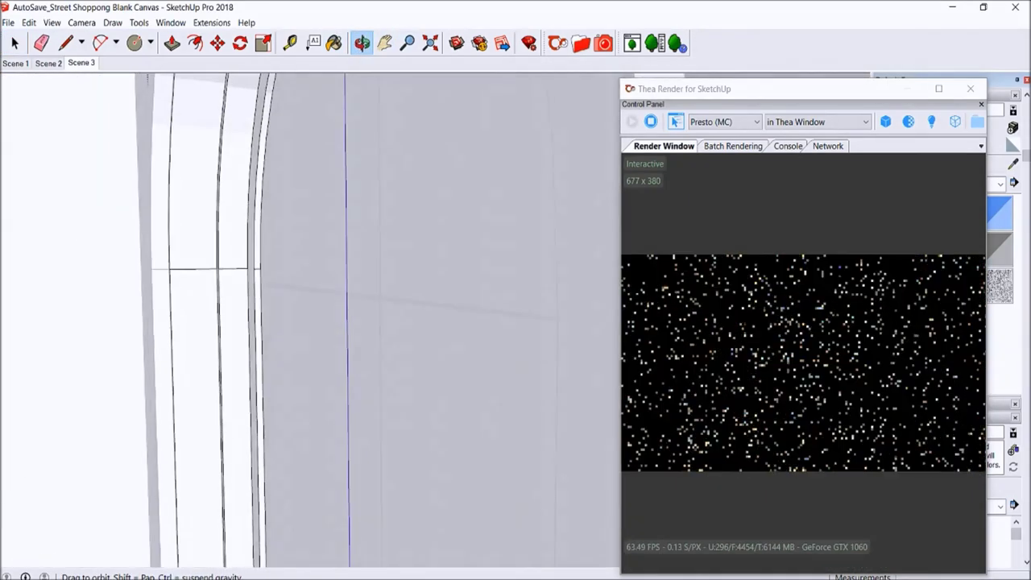
left_click(80, 63)
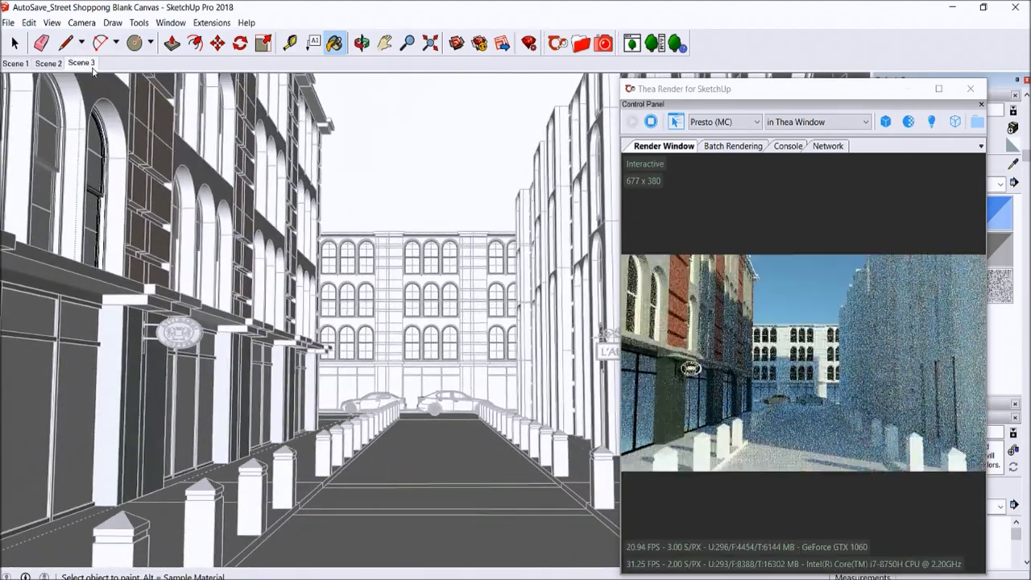
Sample the brick from the model, bring the left building's arched walls into view, then return to Scene 3.
key("space")
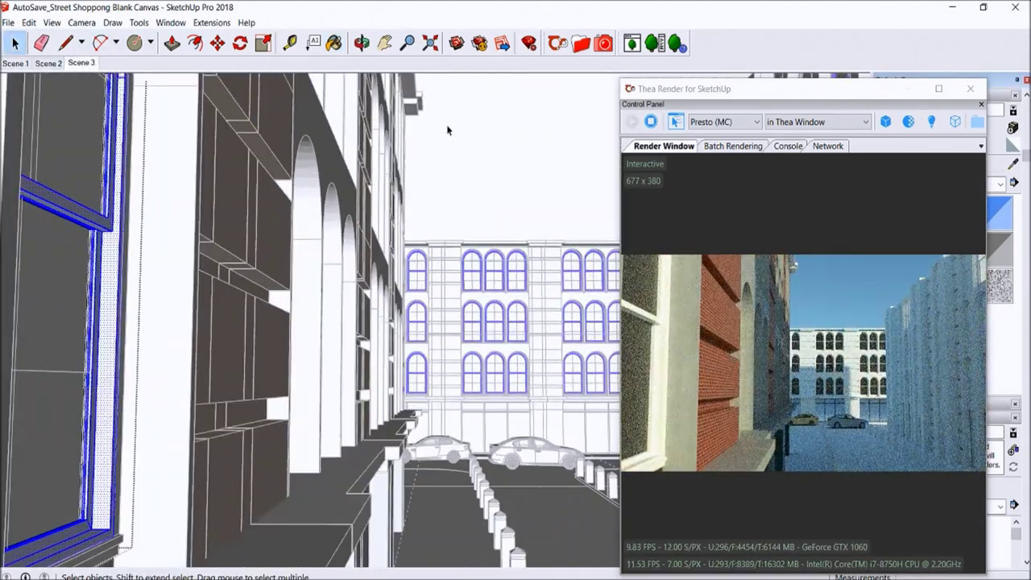
left_click(1014, 165)
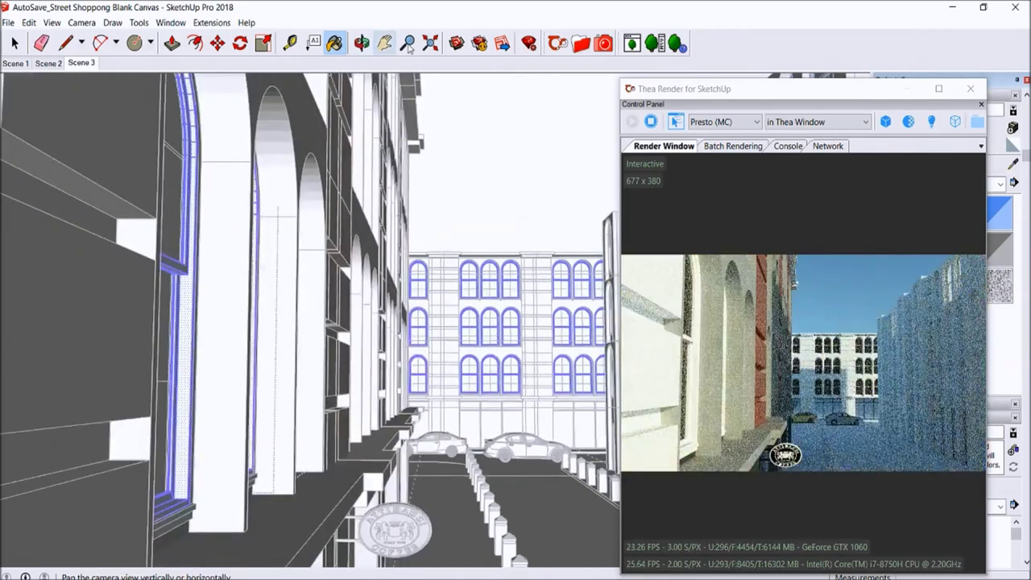
middle_click_drag(225, 260, 86, 340)
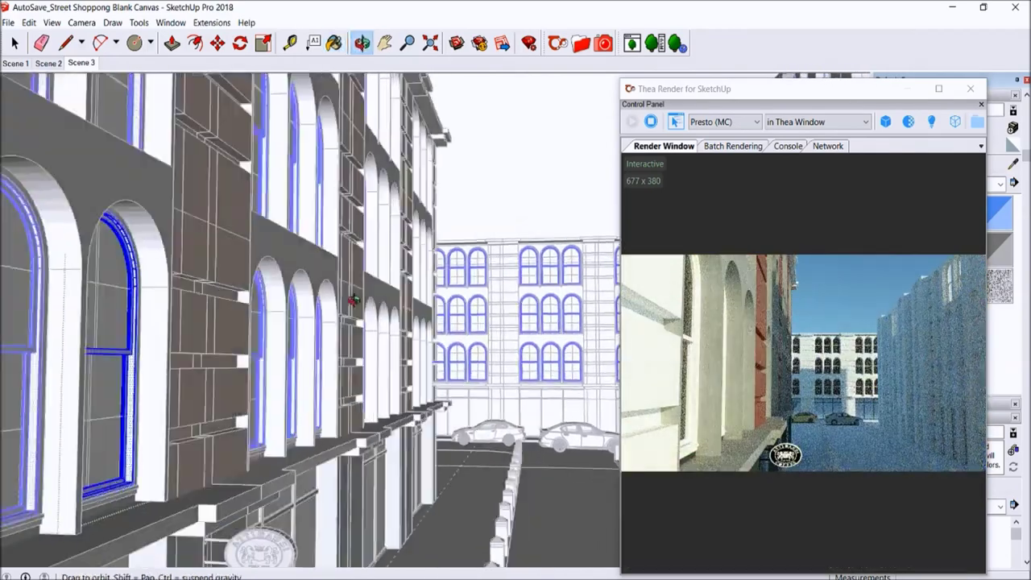
scroll(86, 340, "up", 1)
scroll(88, 331, "up", 1)
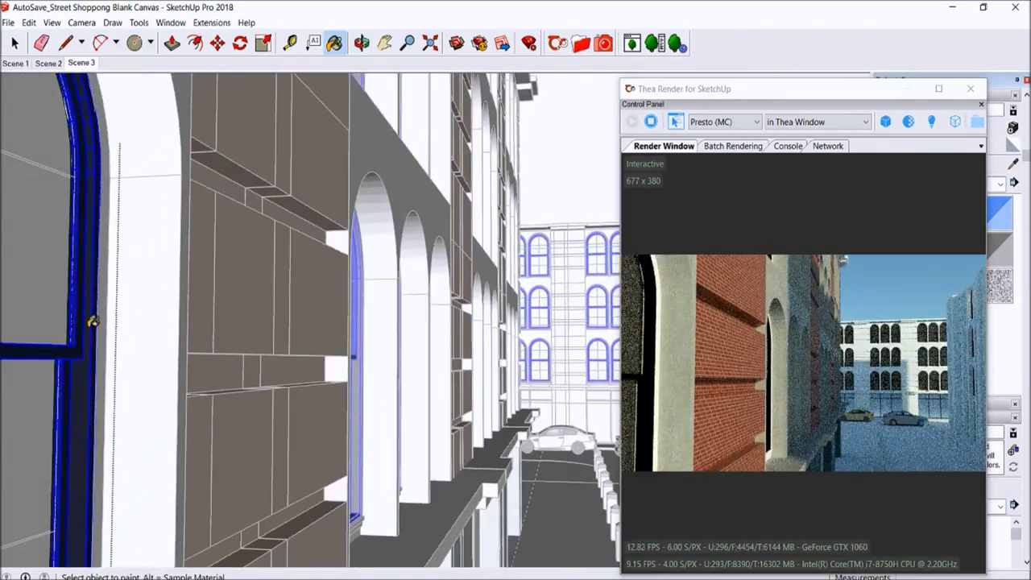
scroll(94, 181, "up", 1)
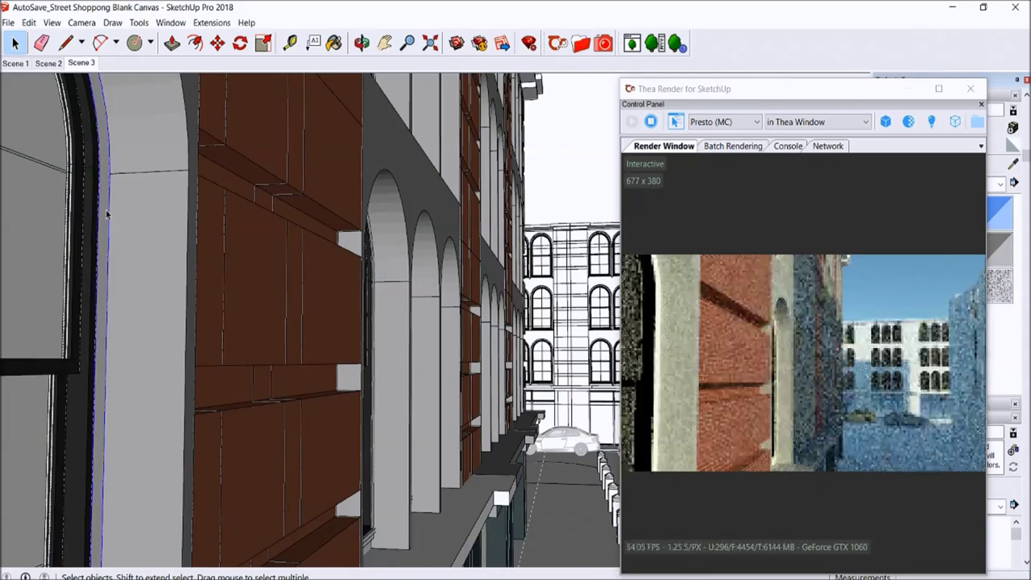
scroll(108, 219, "down", 1)
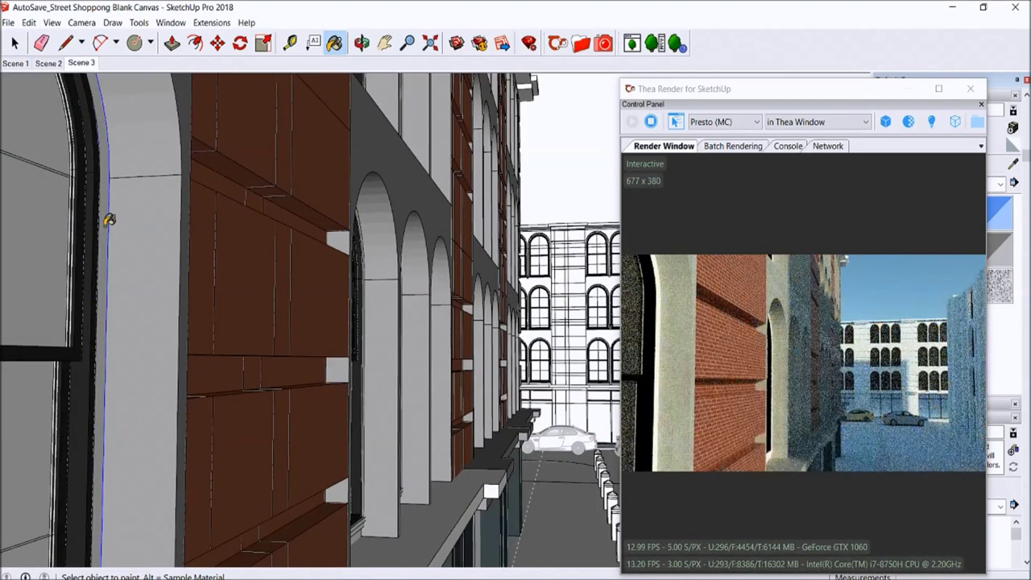
left_click(78, 63)
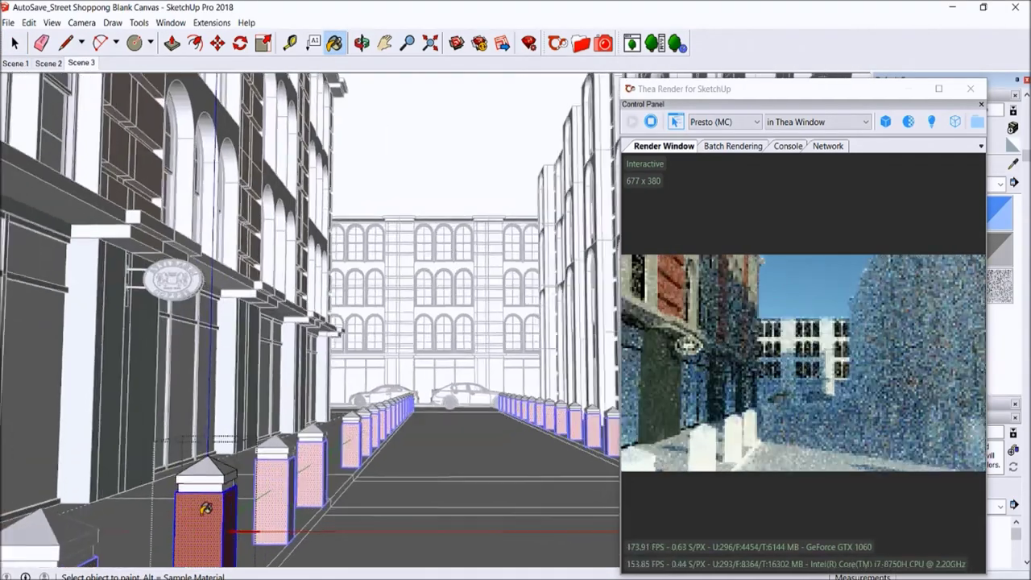
Paint the bollard pillars and their caps with brick.
right_click(201, 514)
left_click(212, 508)
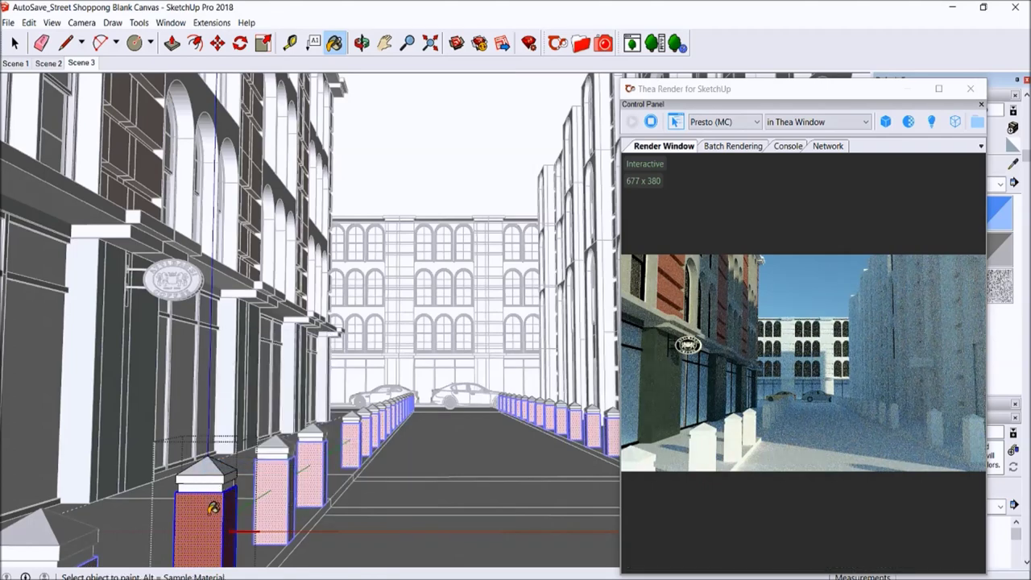
left_click(14, 43)
left_click(14, 63)
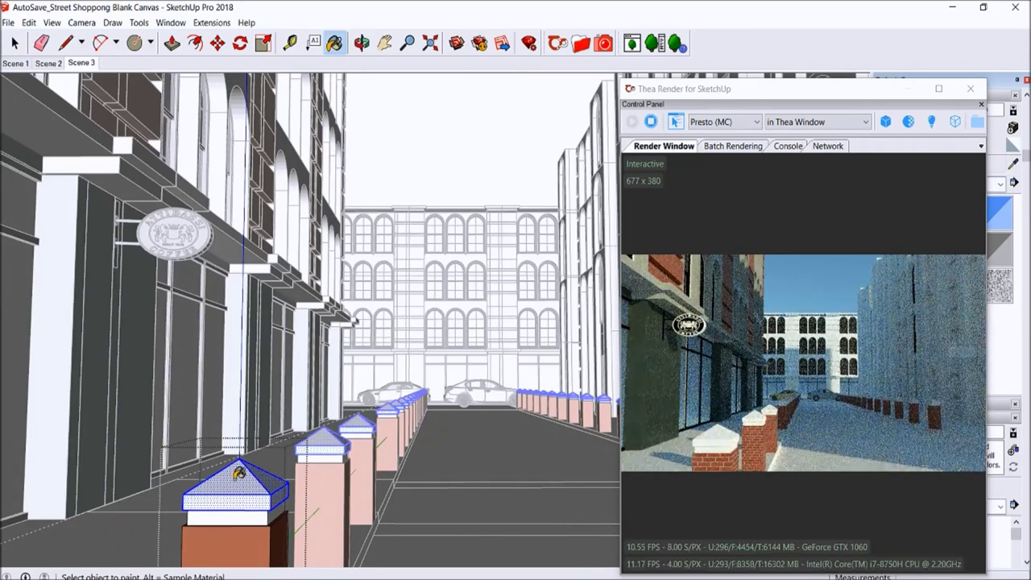
left_click(236, 475)
left_click(93, 64)
key("space")
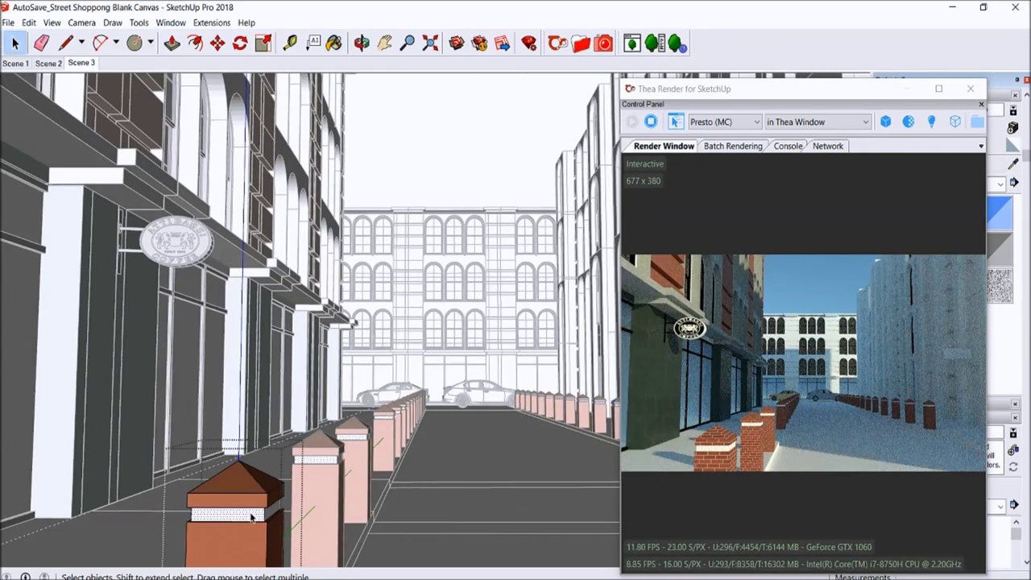
Apply a Thea emitter to the bollard band, settling on incandescent 40W over Fluorescent 65W cold.
left_click(580, 44)
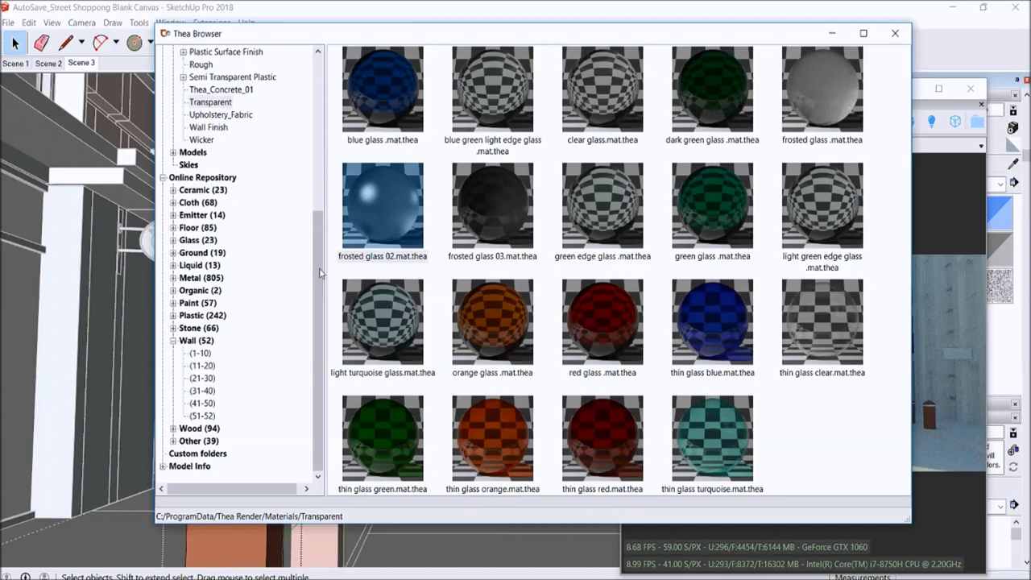
left_click_drag(320, 274, 314, 163)
left_click(204, 102)
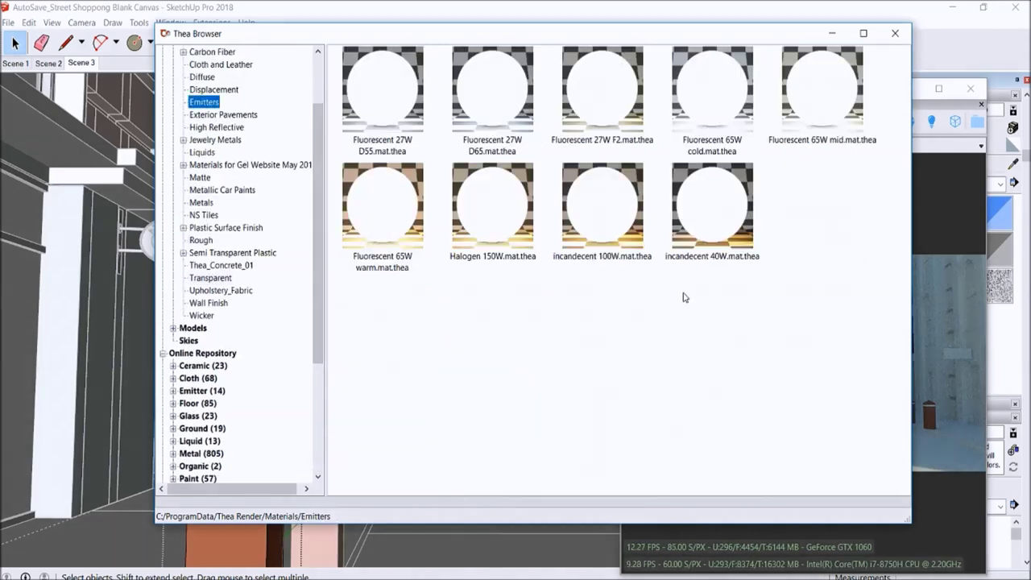
left_click(712, 89)
left_click(832, 33)
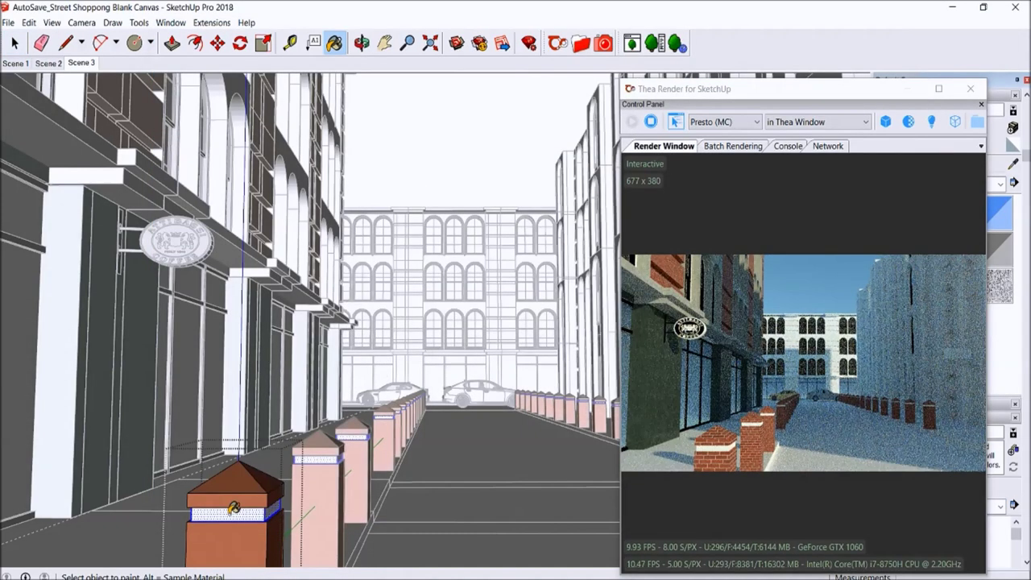
left_click(234, 507)
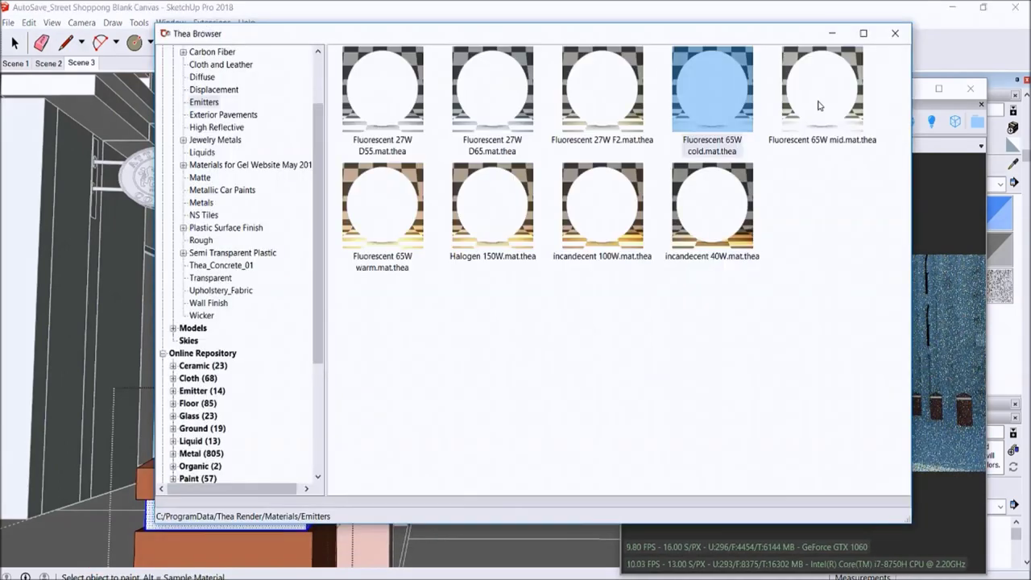
left_click(712, 205)
left_click(834, 35)
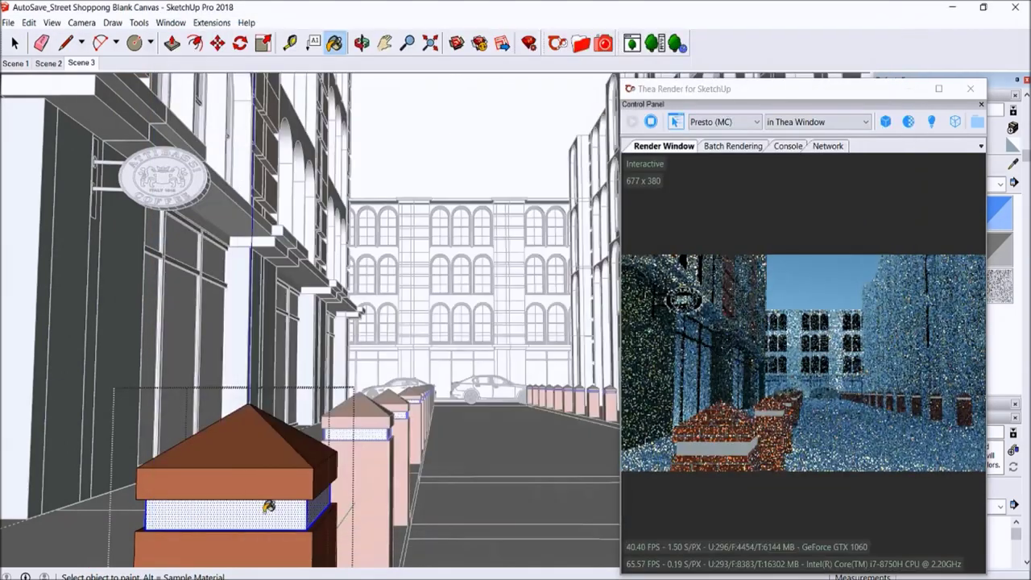
left_click(269, 505)
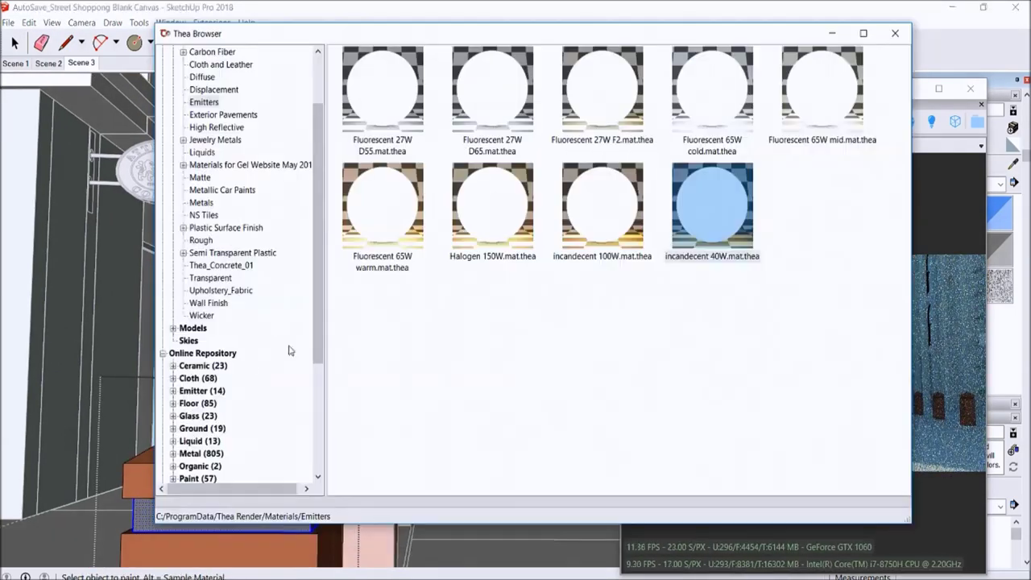
Pick reflective_white_plastic from Plastic materials 221-230 and return to the street model.
left_click_drag(319, 315, 320, 403)
left_click(173, 399)
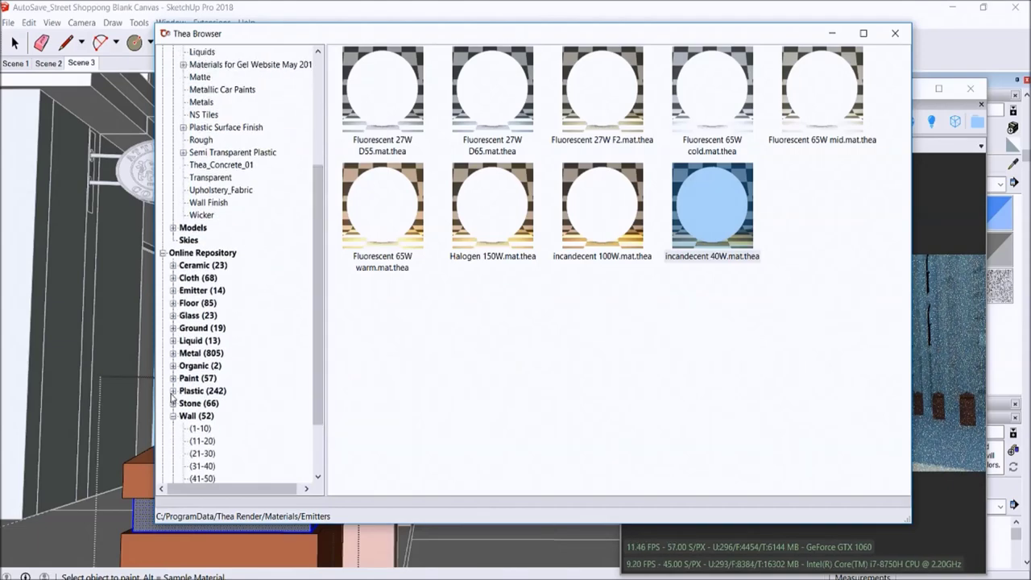
left_click(197, 442)
left_click(702, 93)
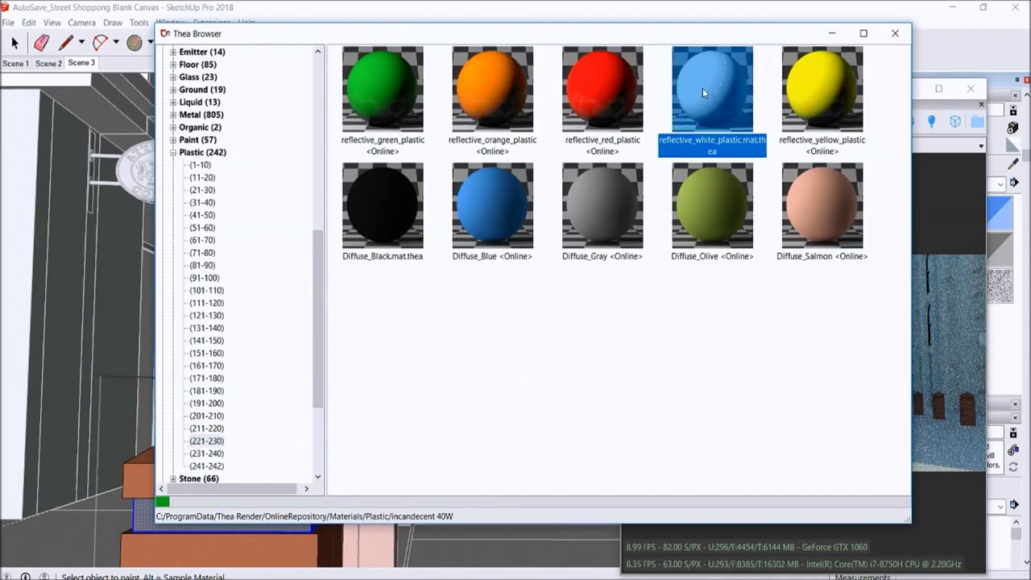
left_click(832, 36)
left_click(80, 63)
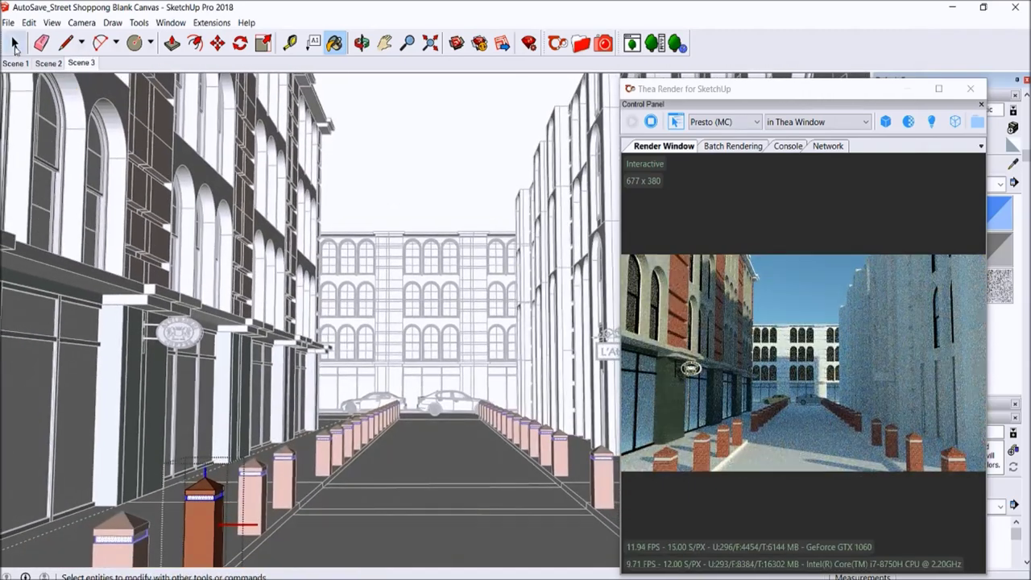
Load the brown tiles material from the Thea browser's Floor materials 61-70.
left_click(15, 44)
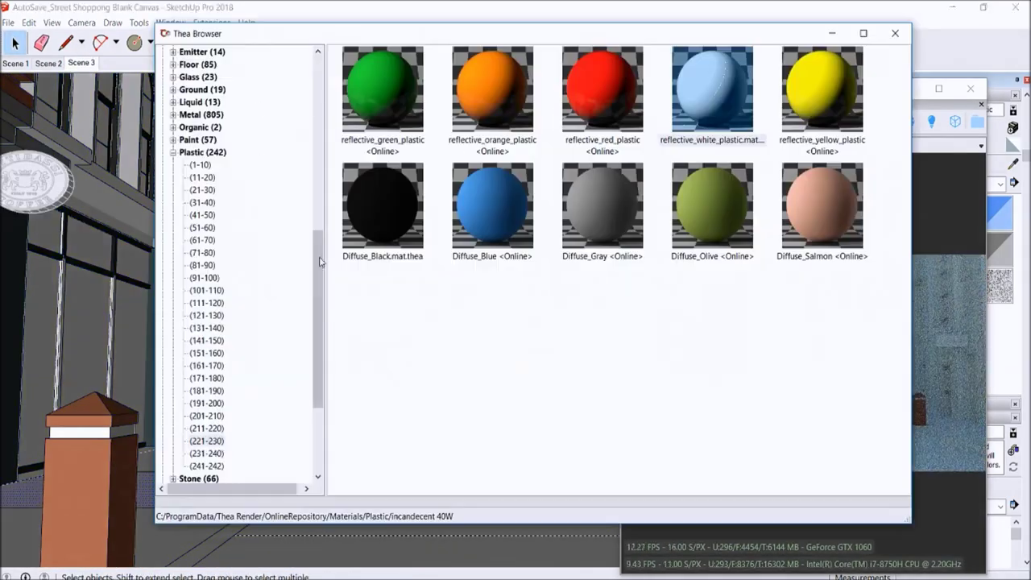
left_click(172, 64)
left_click(172, 65)
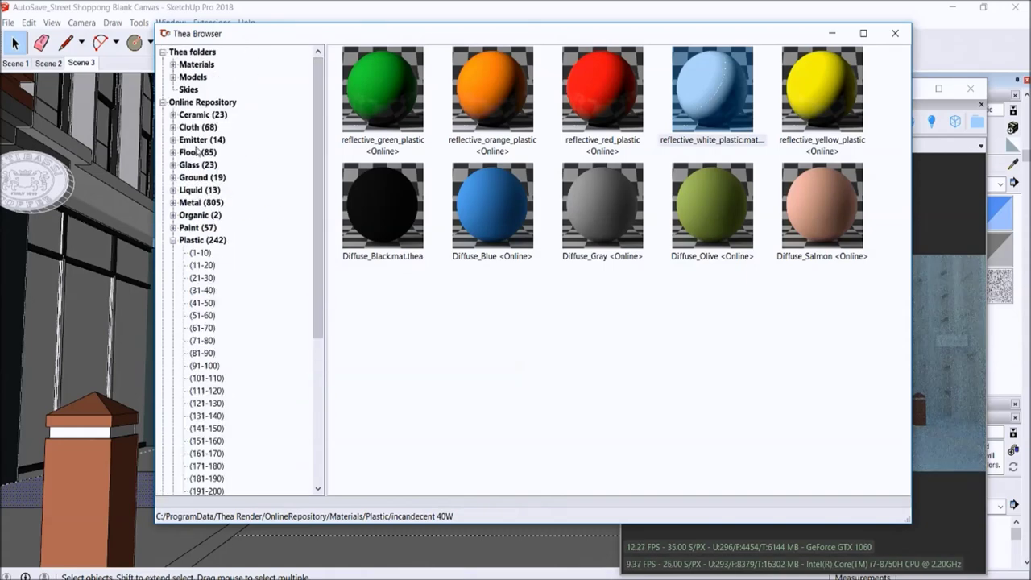
left_click(172, 177)
left_click(202, 202)
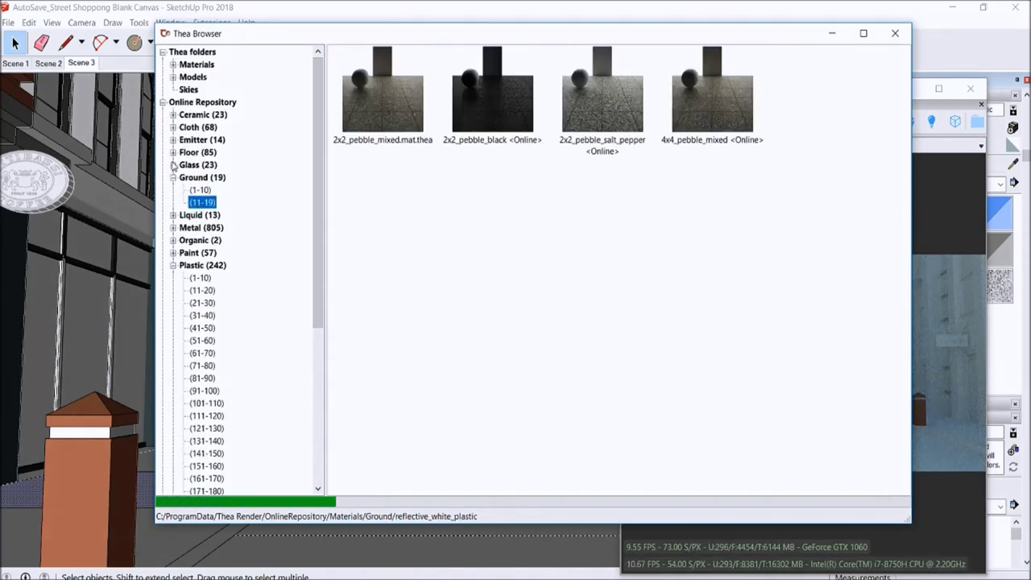
left_click(173, 152)
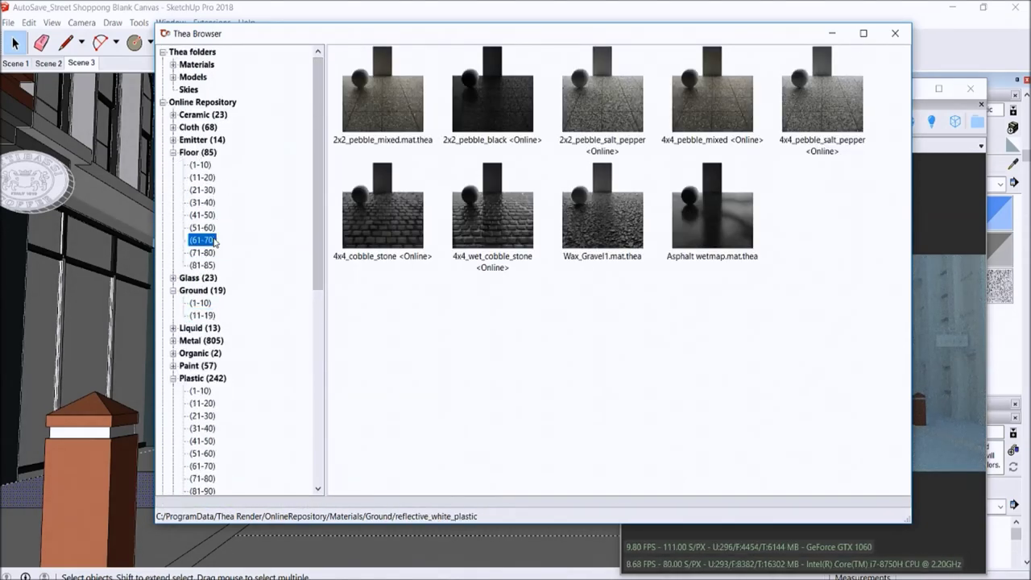
left_click(201, 240)
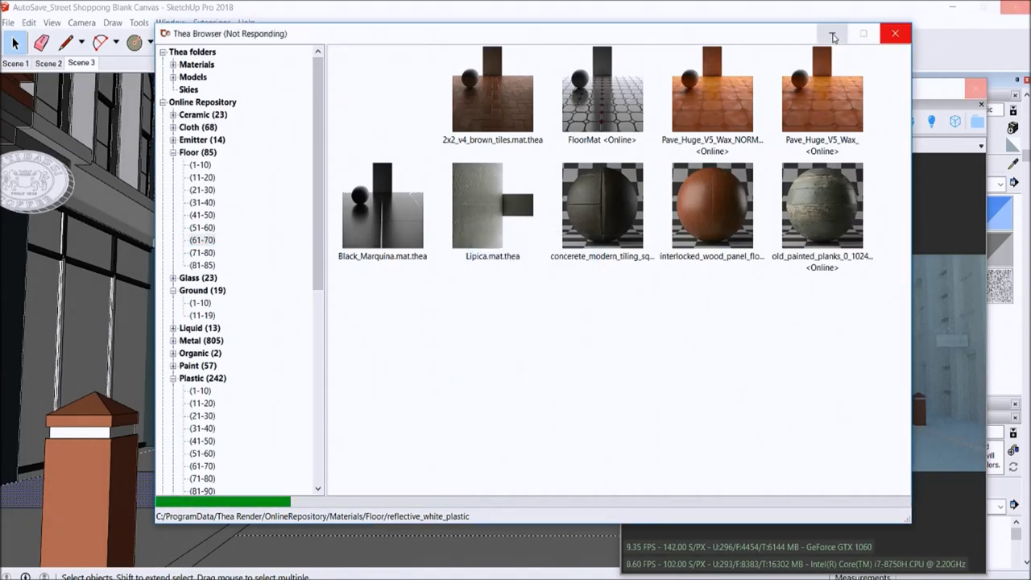
left_click(833, 36)
Paint the strip crossing the street with the brown floor tiles.
scroll(276, 486, "up", 3)
scroll(276, 493, "up", 3)
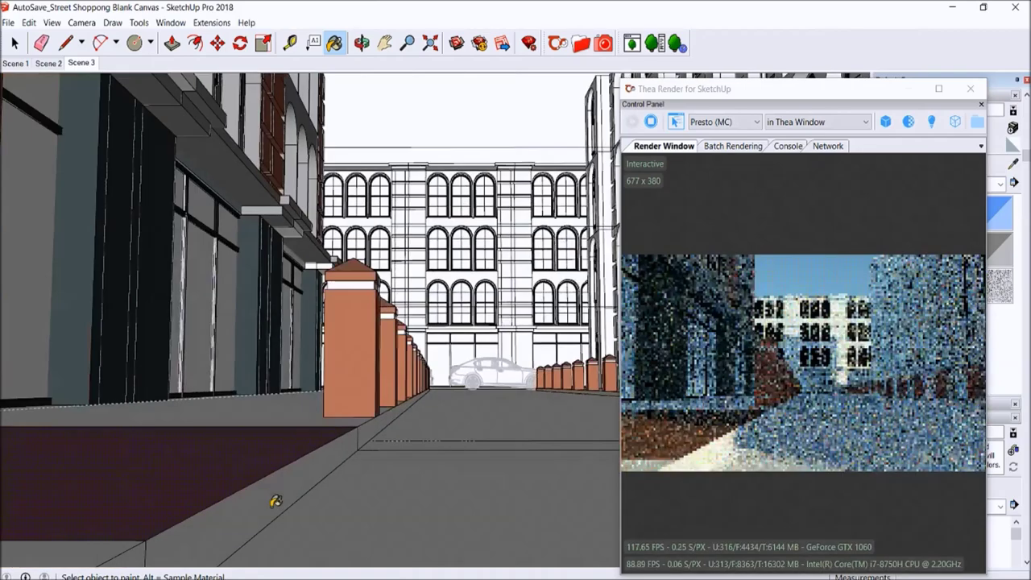
left_click(400, 502)
scroll(298, 457, "down", 1)
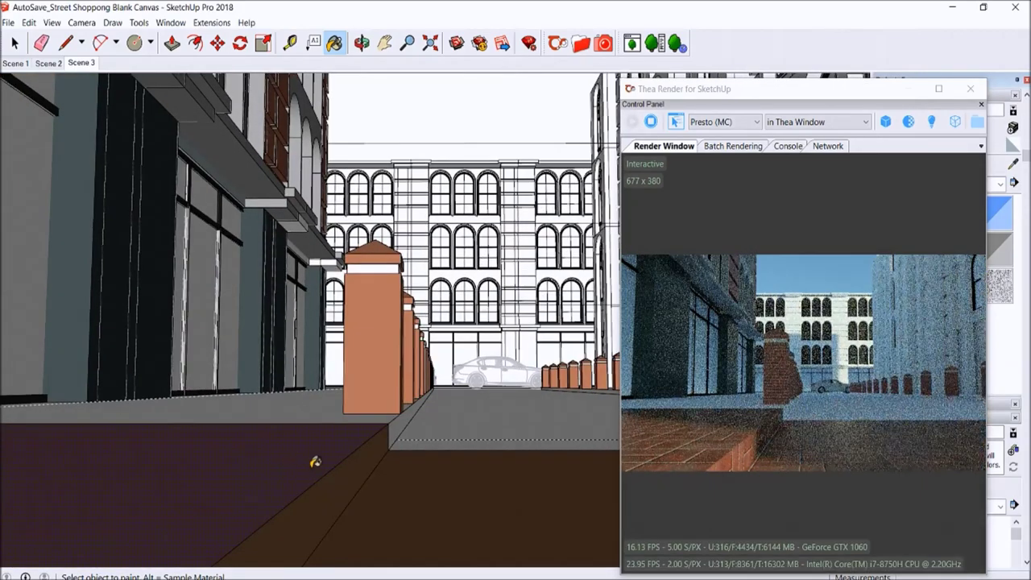
scroll(314, 462, "down", 2)
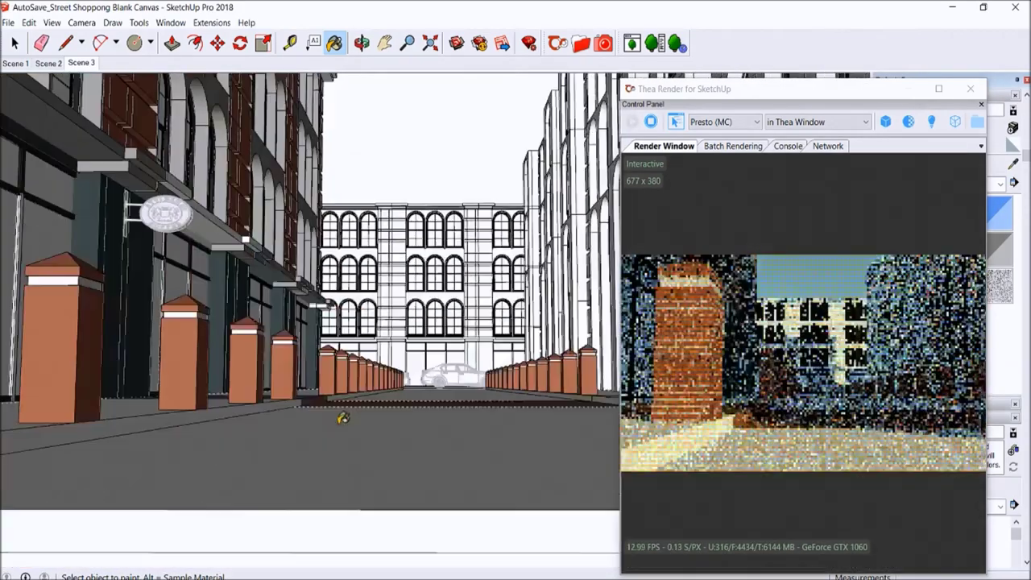
Return to the saved street scene and orbit to look down the bollard-lined street.
left_click(80, 63)
scroll(565, 468, "up", 2)
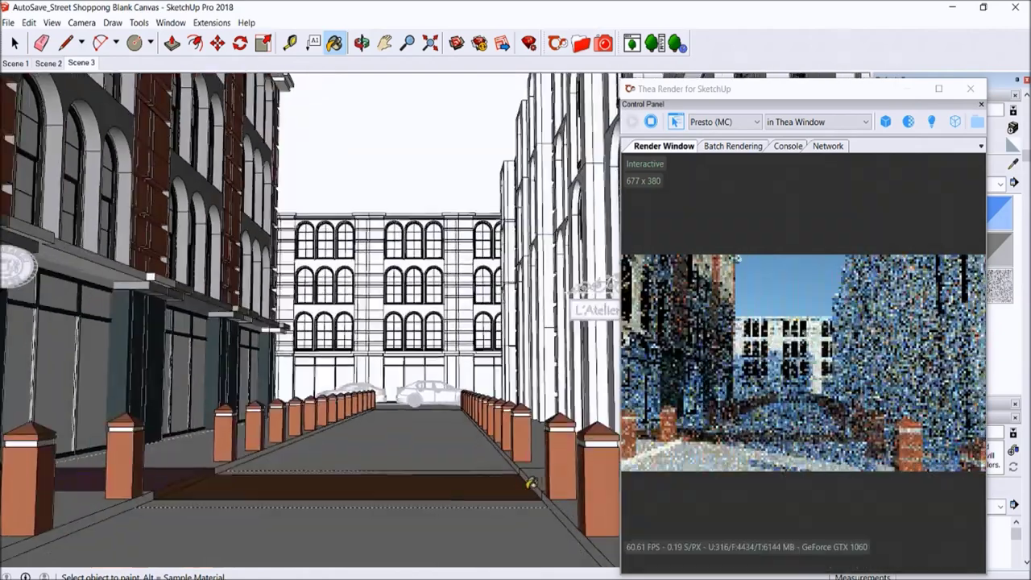
scroll(566, 467, "up", 1)
scroll(565, 460, "down", 2)
scroll(560, 447, "down", 2)
mouse_move(559, 444)
middle_mouse_down()
mouse_move(300, 432)
mouse_move(254, 476)
middle_mouse_up()
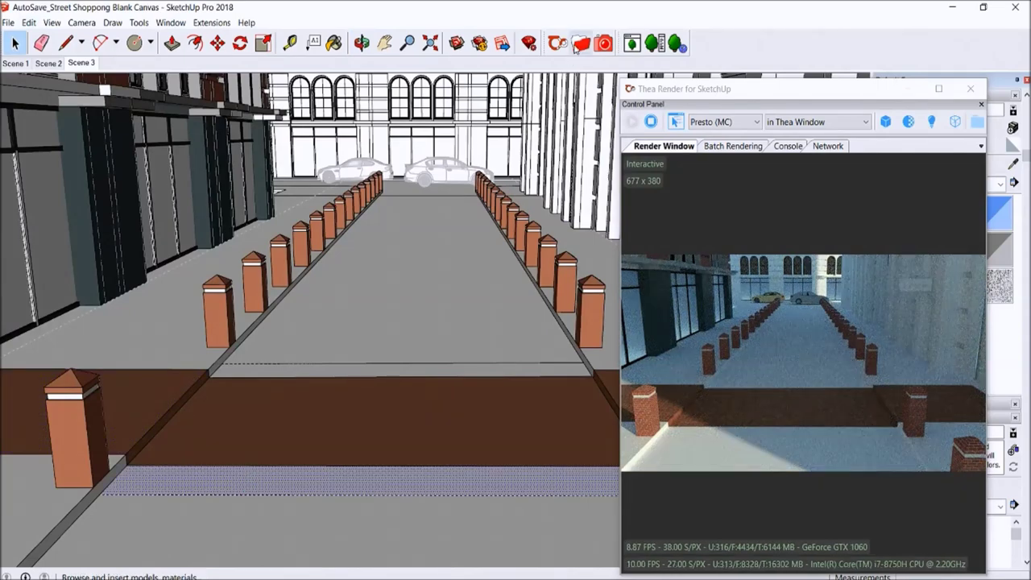
left_click(578, 45)
Load the 4x4_v7_wall_finish material from Paint materials 21-30.
left_click(172, 152)
left_click(173, 177)
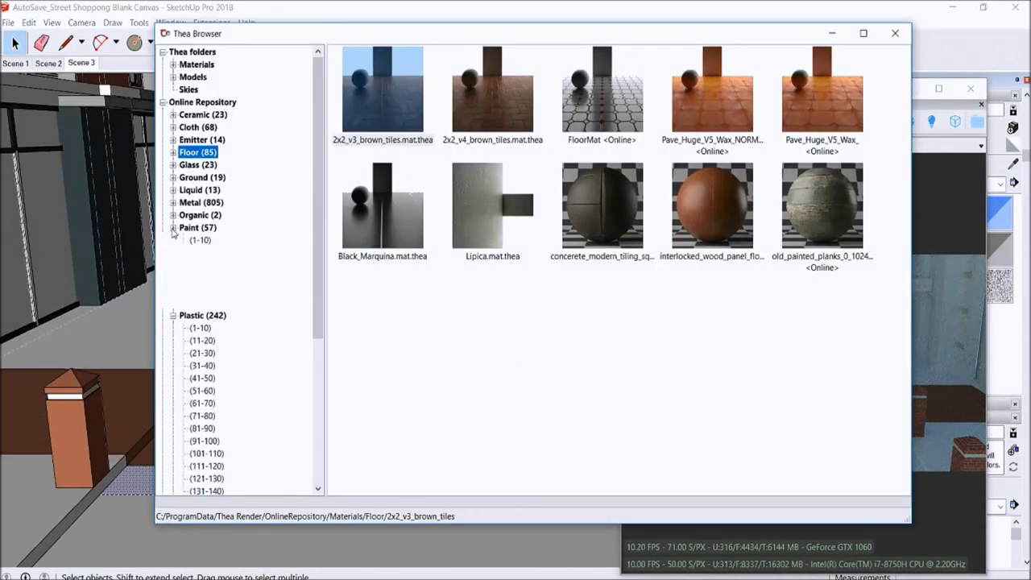
left_click(202, 302)
left_click(202, 265)
double_click(377, 101)
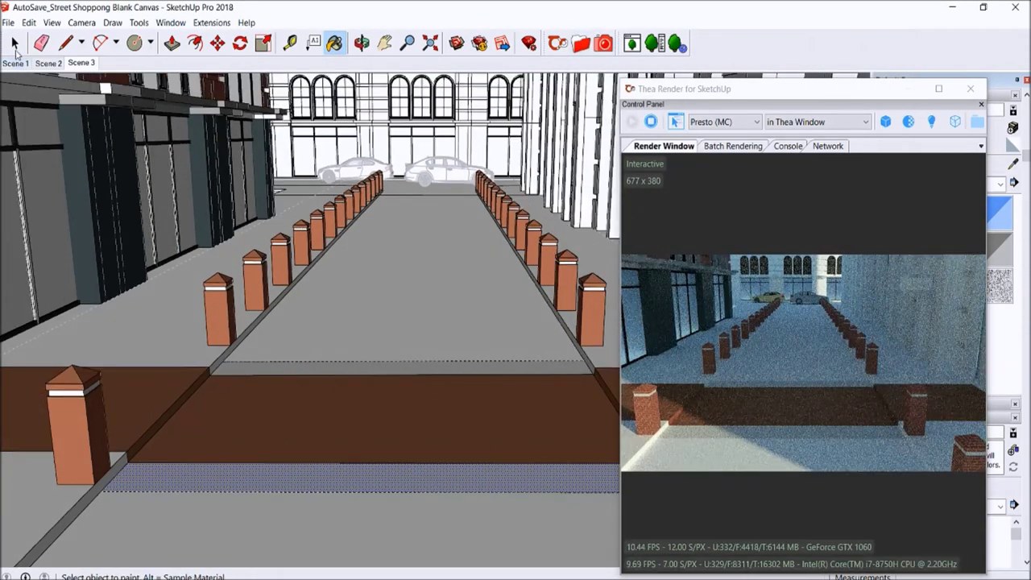
key("space")
Paint the central road with Asphalt wetmap from Ground materials 11-19.
left_click(580, 42)
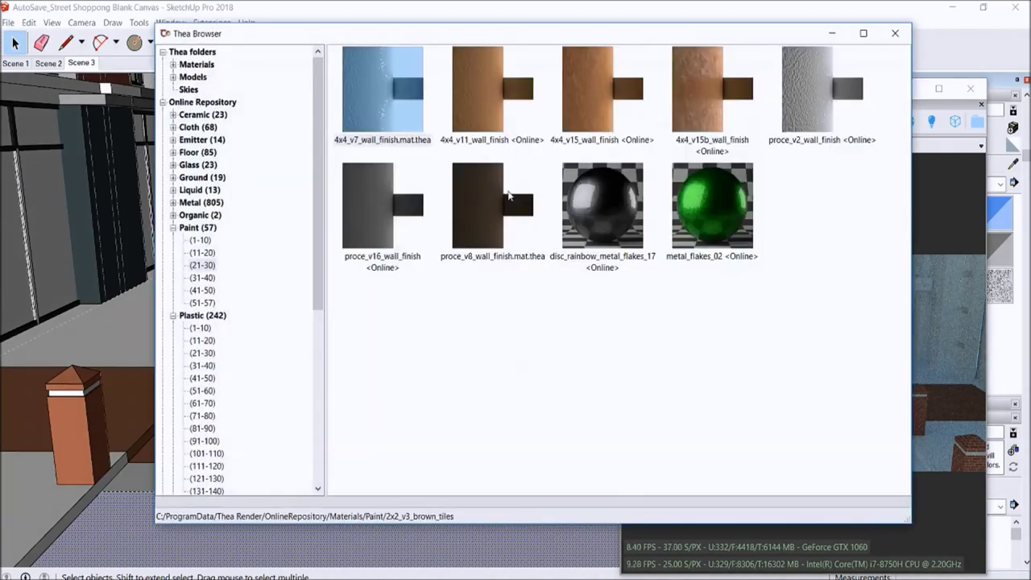
left_click(201, 202)
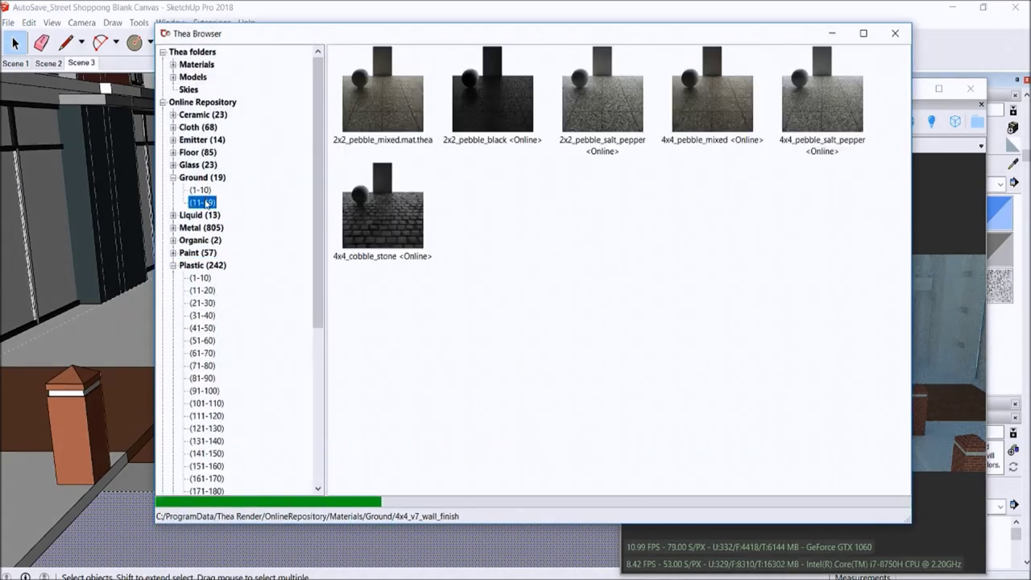
left_click(680, 209)
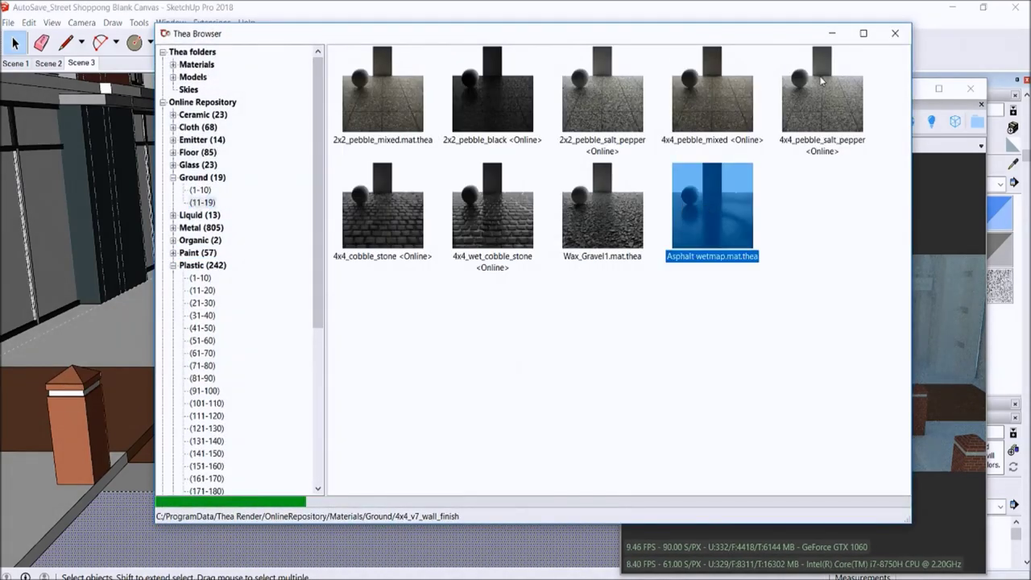
double_click(711, 219)
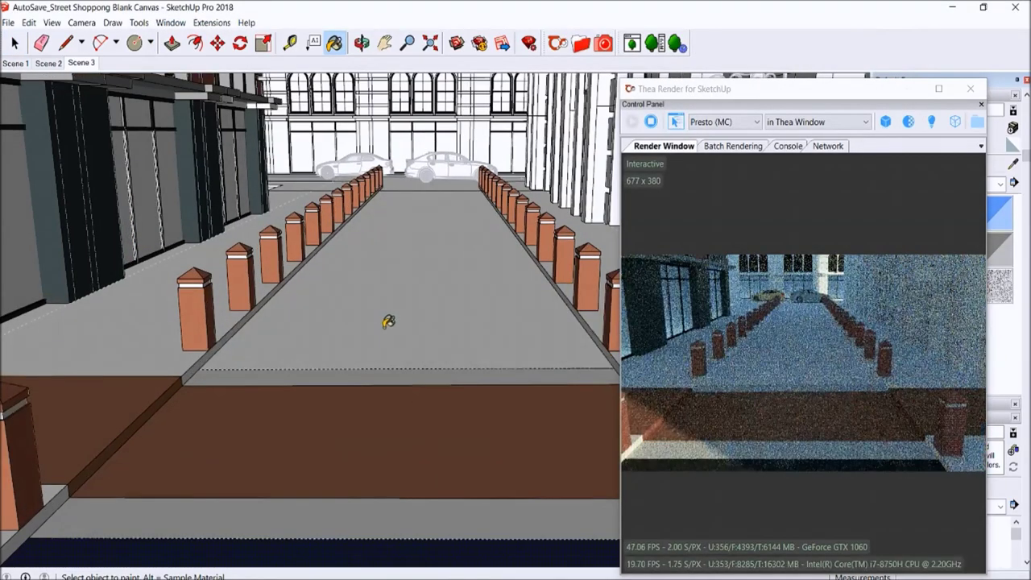
left_click(387, 318)
scroll(388, 318, "up", 3)
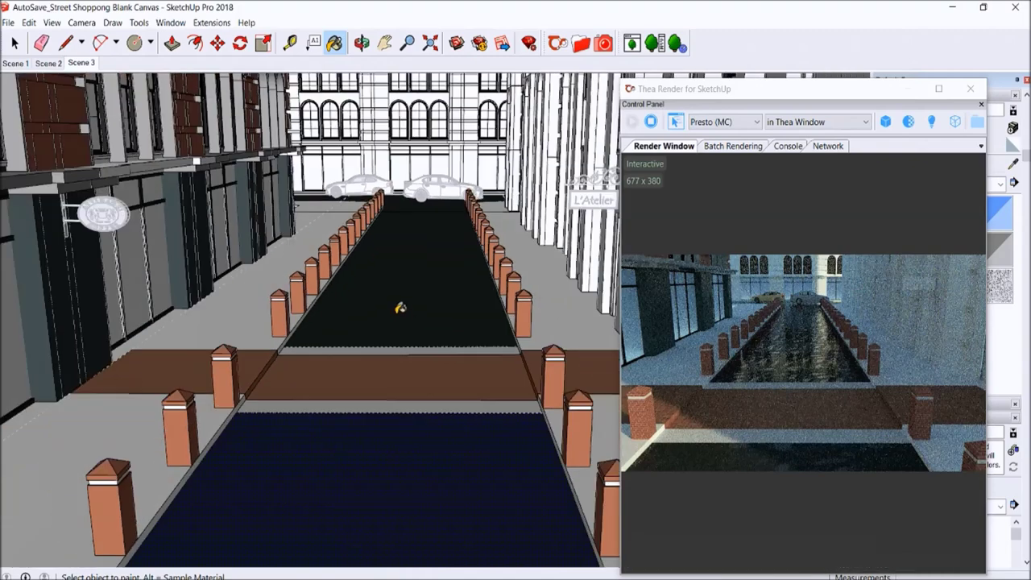
scroll(403, 301, "up", 2)
key("space")
Load a paving material from Floor materials 11-20 and zoom in on the parked sedan.
left_click(580, 43)
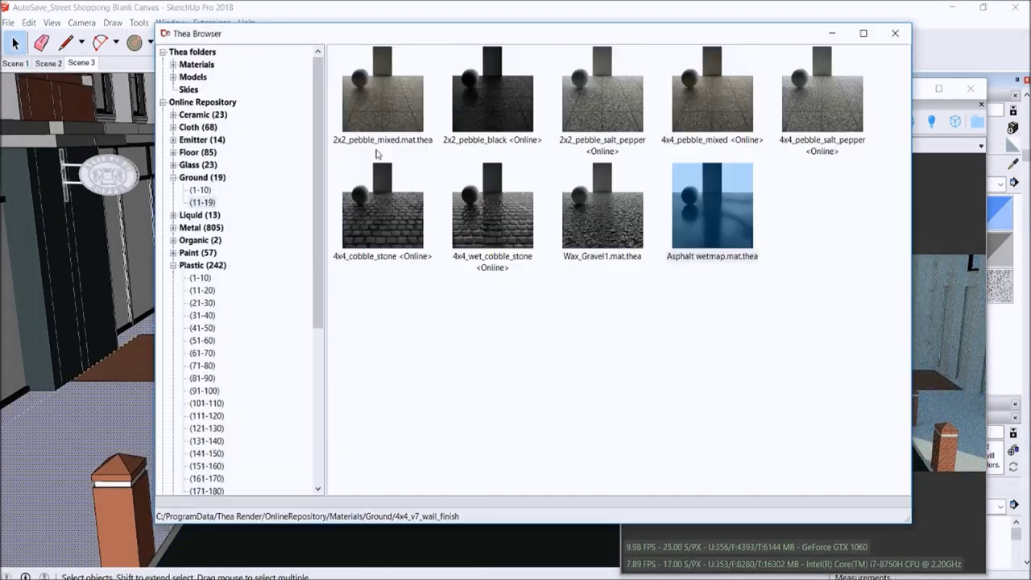
left_click(173, 153)
left_click(202, 177)
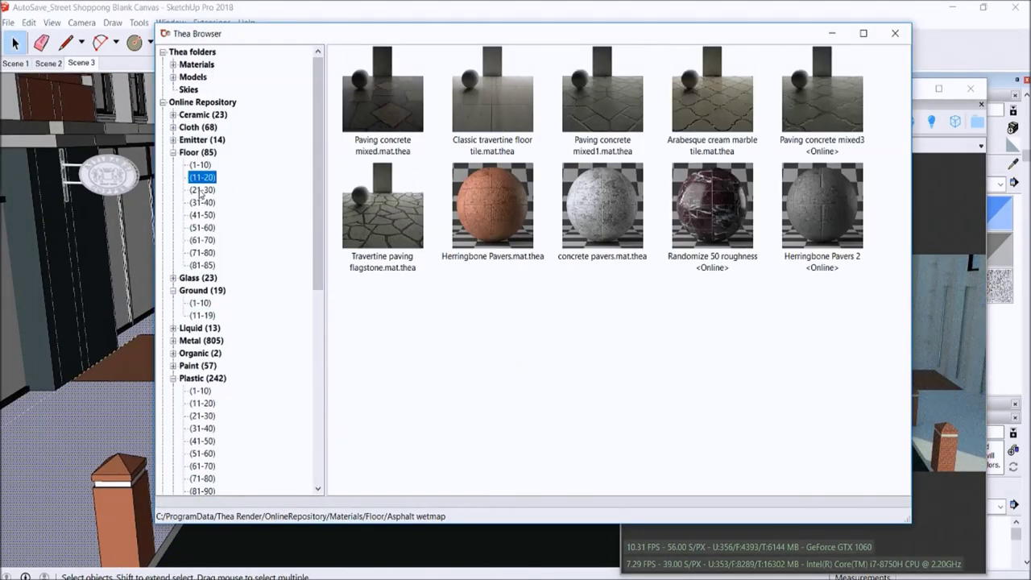
double_click(379, 111)
scroll(80, 416, "up", 2)
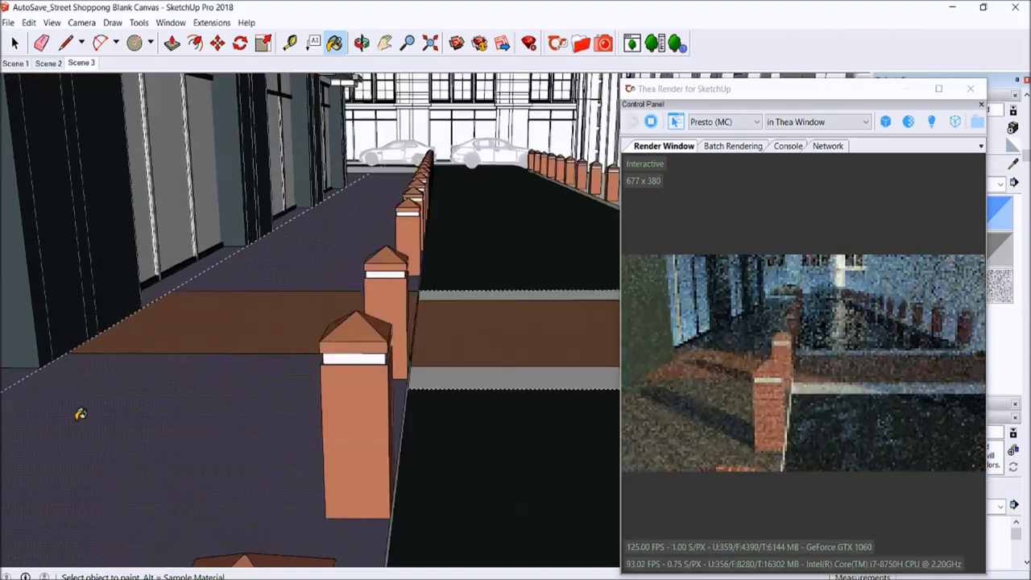
scroll(277, 357, "up", 2)
scroll(368, 230, "down", 1)
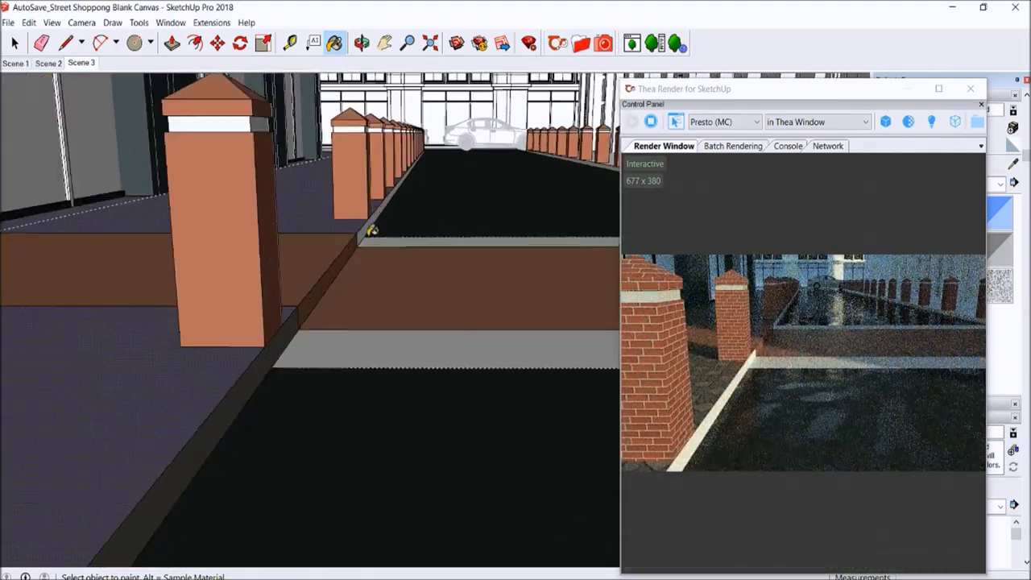
scroll(364, 227, "up", 2)
scroll(266, 395, "down", 1)
scroll(403, 362, "down", 2)
scroll(568, 322, "down", 1)
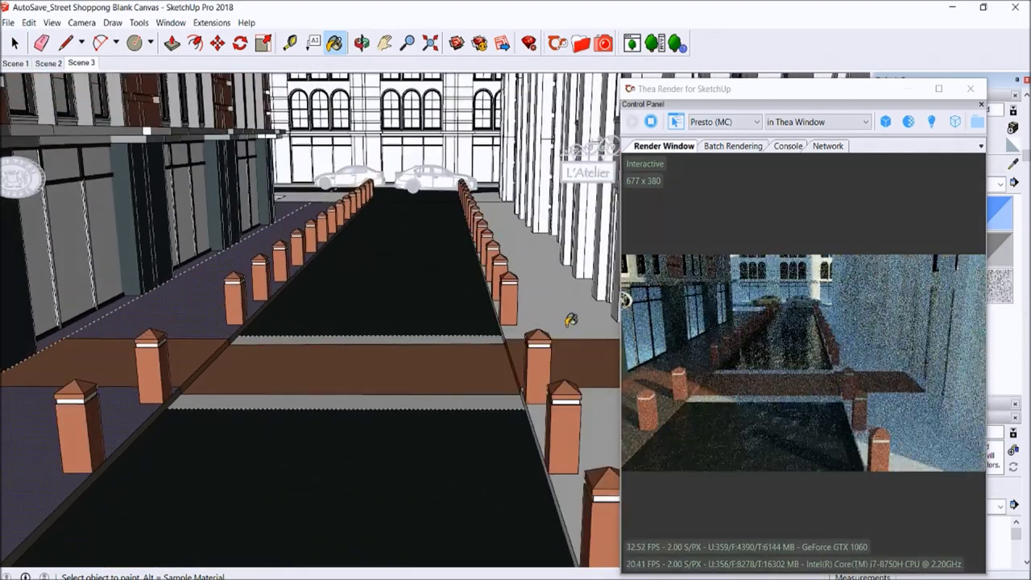
scroll(560, 403, "up", 1)
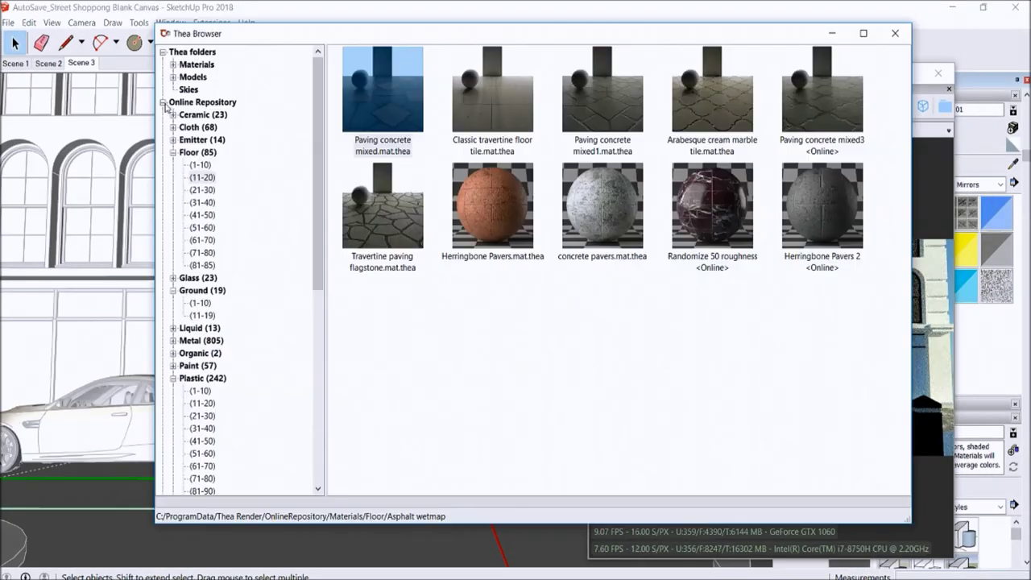
Choose the red wine metallic paint material in the Thea Browser.
left_click(172, 152)
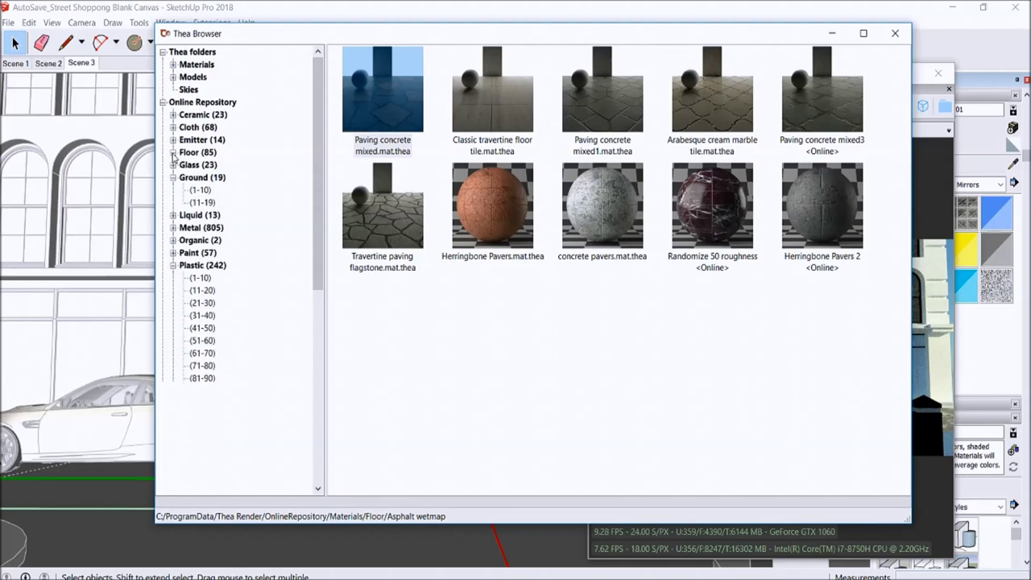
left_click(201, 315)
left_click(593, 195)
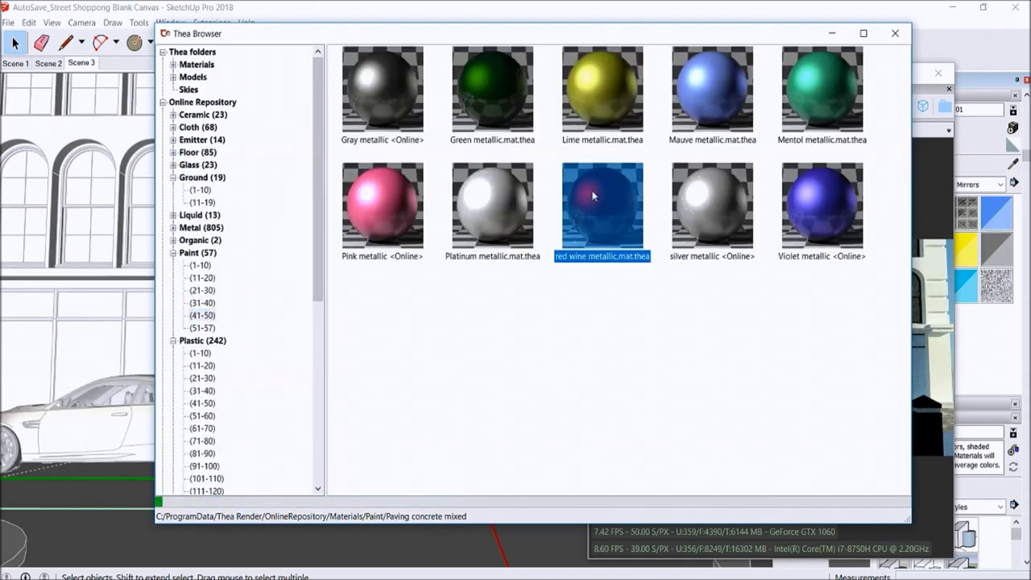
left_click(831, 34)
Paint the rear door and rear quarter panel red wine metallic, reversing the quarter panel's faces.
left_click(429, 417)
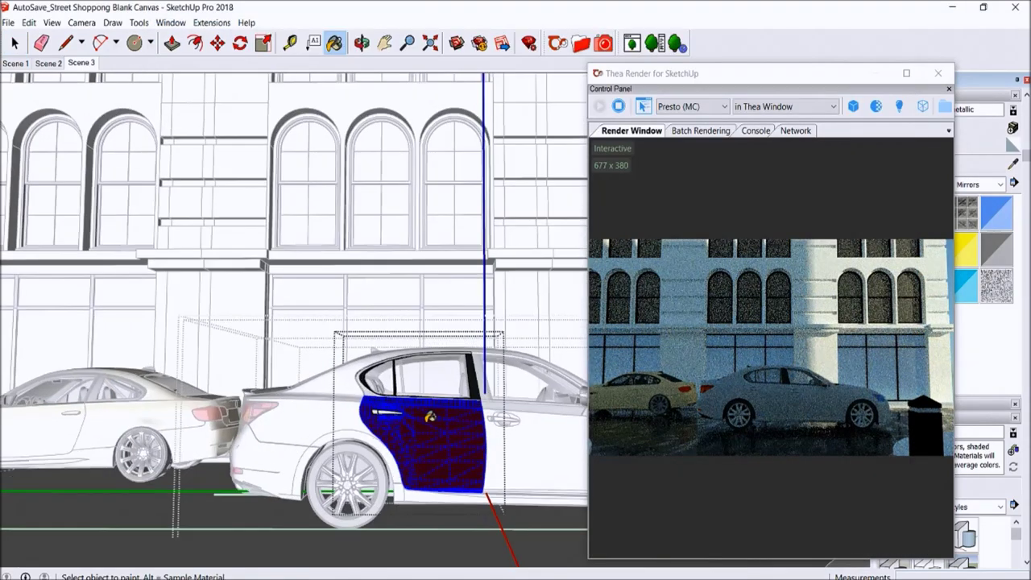
scroll(430, 417, "up", 4)
scroll(430, 417, "up", 2)
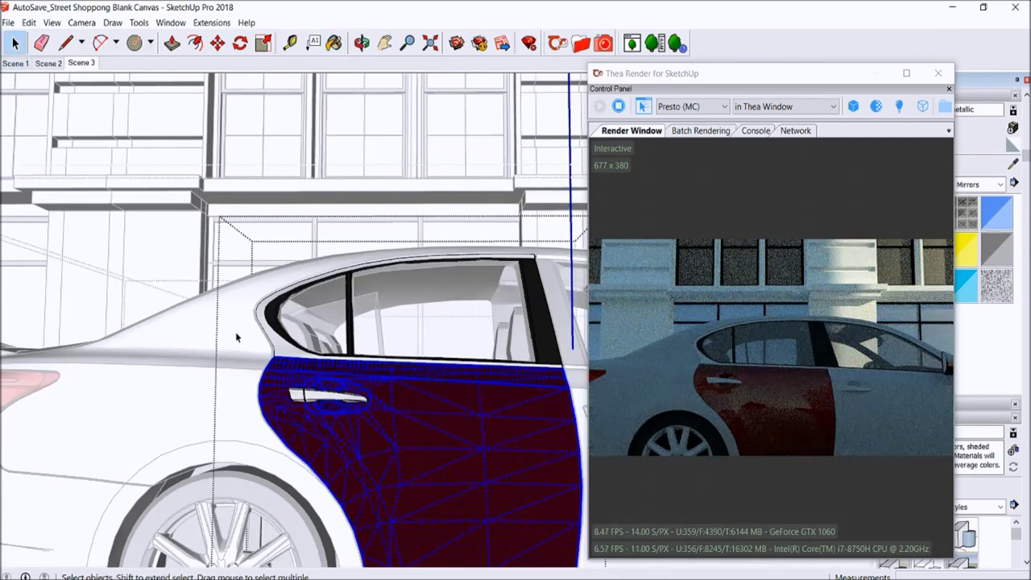
scroll(241, 362, "down", 3)
left_click(161, 386)
key("b")
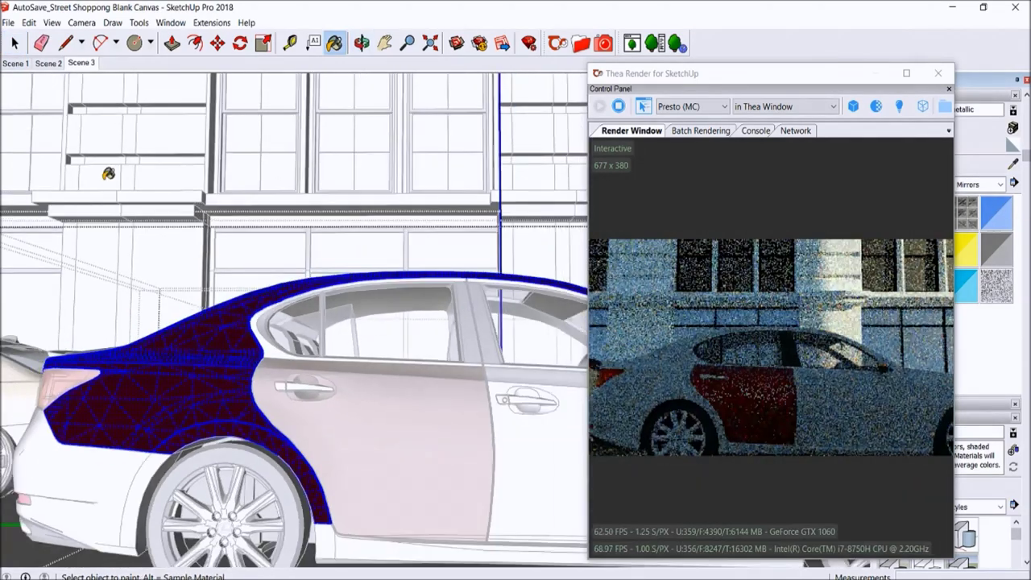
scroll(142, 295, "up", 1)
right_click(219, 391)
left_click(241, 527)
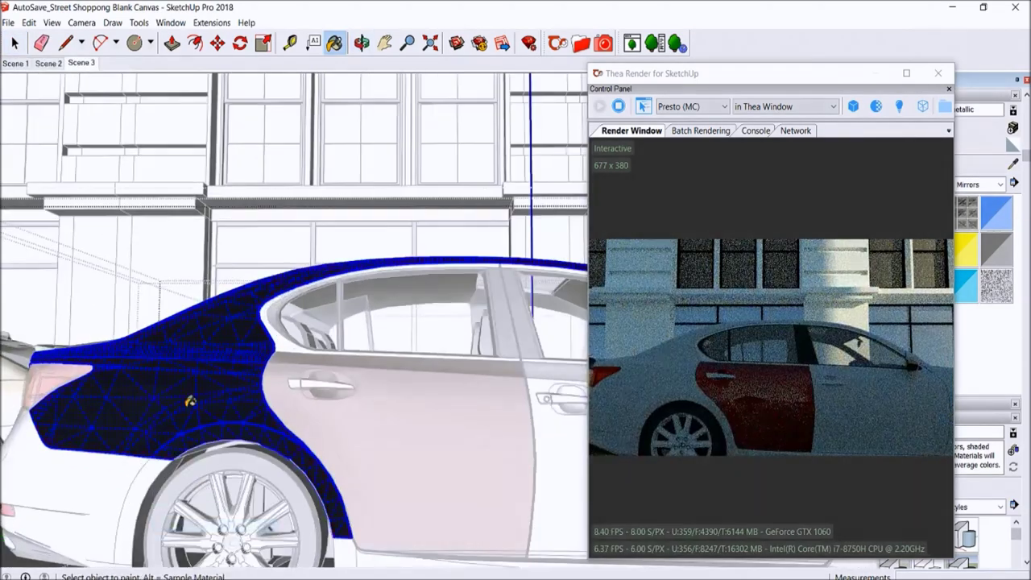
Paint the rear bumper red wine metallic and reverse its faces.
middle_click_drag(191, 401, 99, 476)
key("space")
left_click(101, 475)
left_click(154, 463)
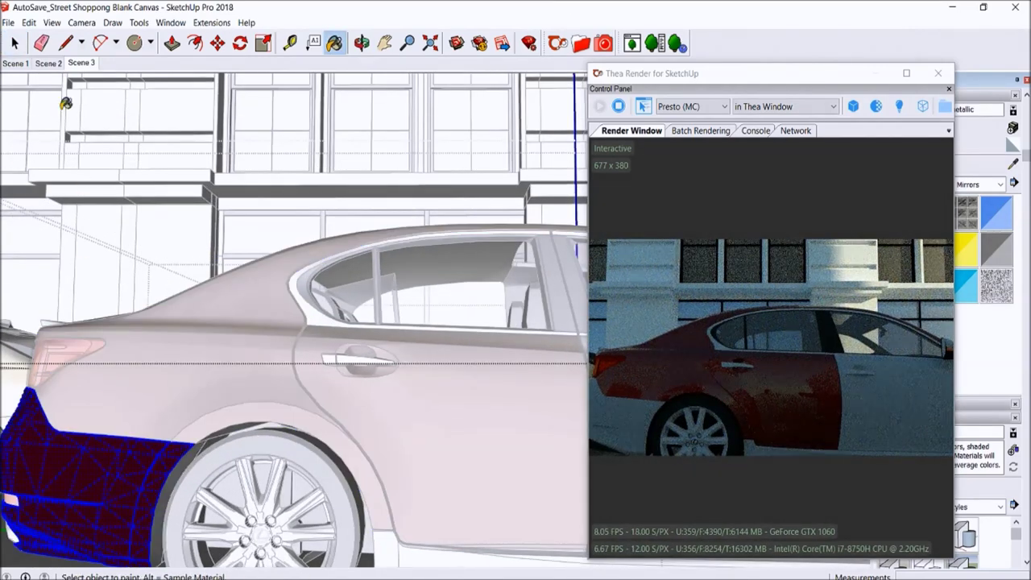
middle_click_drag(85, 184, 129, 280)
right_click(129, 280)
left_click(148, 457)
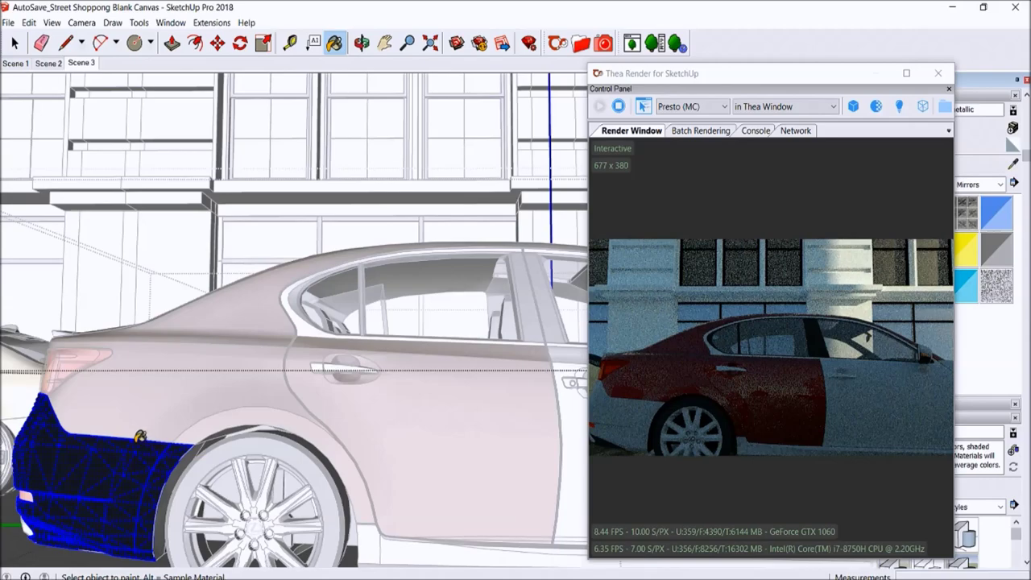
Paint the front door red wine metallic and reverse its faces.
scroll(141, 437, "down", 2)
scroll(121, 387, "down", 1)
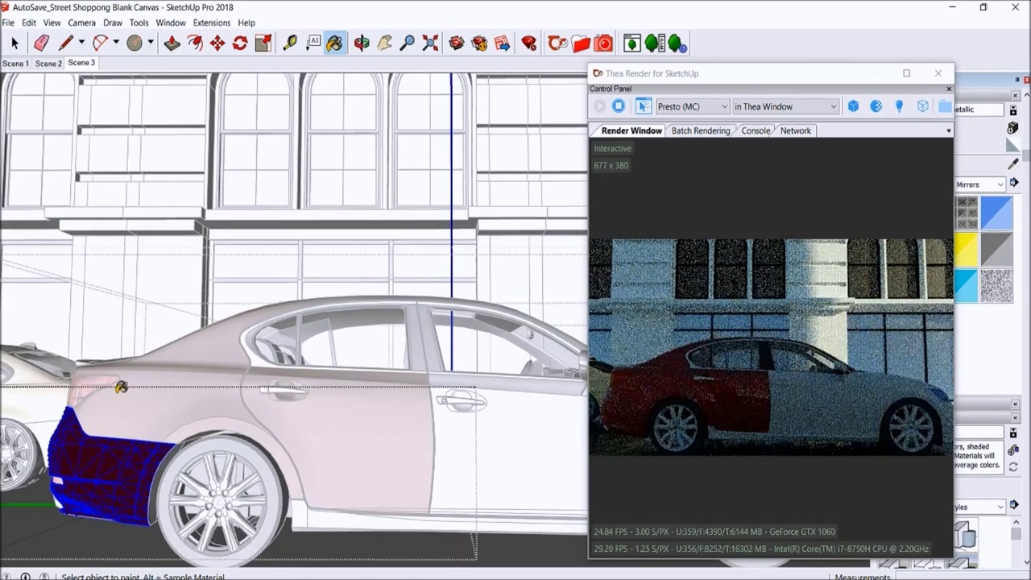
left_click(508, 414)
left_click(559, 430)
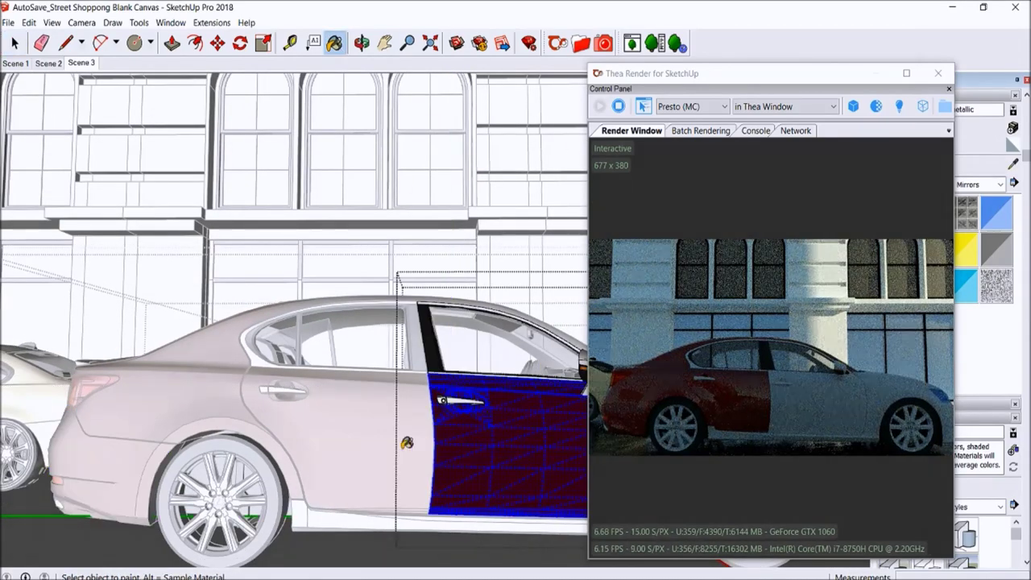
scroll(423, 403, "down", 2)
scroll(423, 403, "up", 5)
right_click(420, 410)
left_click(481, 369)
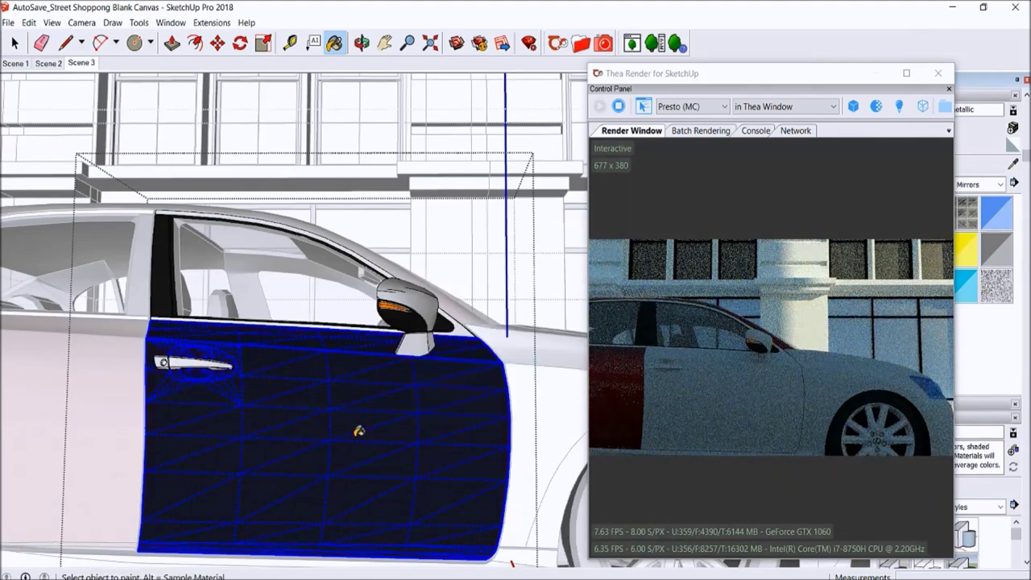
Paint the front fender red wine metallic and reverse its faces.
scroll(271, 432, "up", 1)
scroll(313, 435, "up", 1)
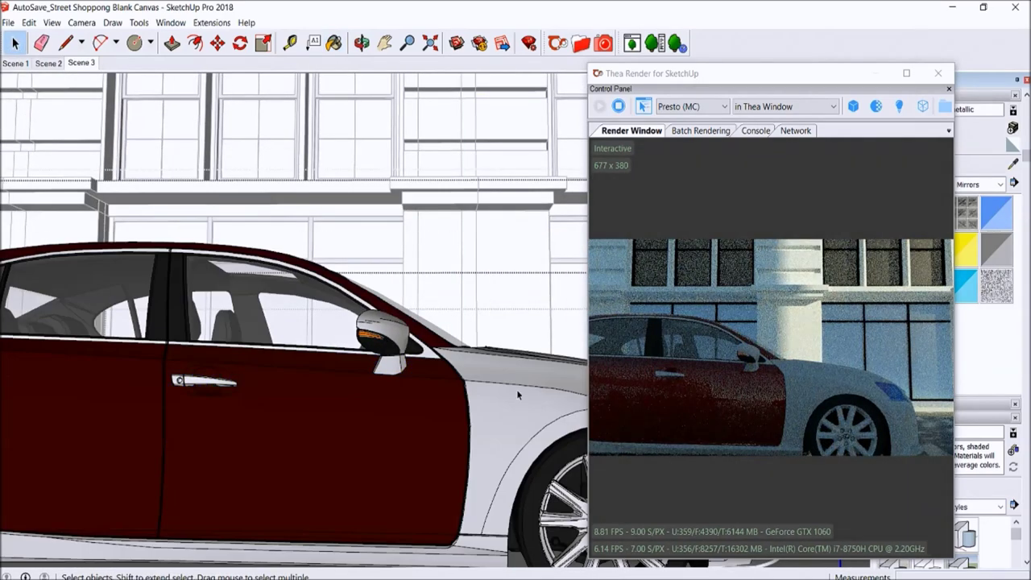
left_click(515, 389)
left_click(528, 400)
scroll(530, 397, "up", 1)
right_click(534, 395)
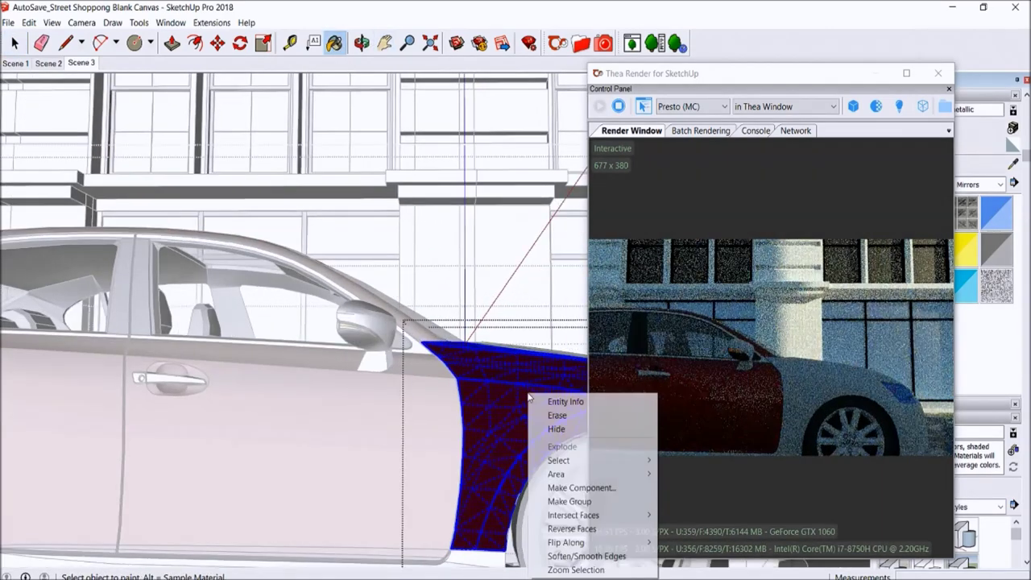
left_click(556, 463)
scroll(219, 405, "up", 5)
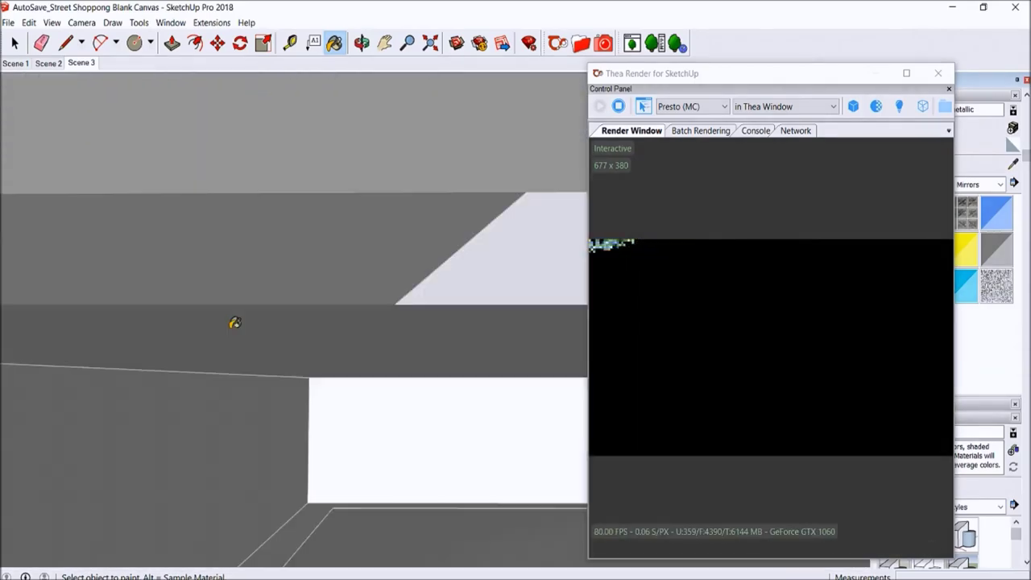
scroll(295, 290, "down", 4)
scroll(451, 402, "up", 1)
scroll(483, 411, "up", 3)
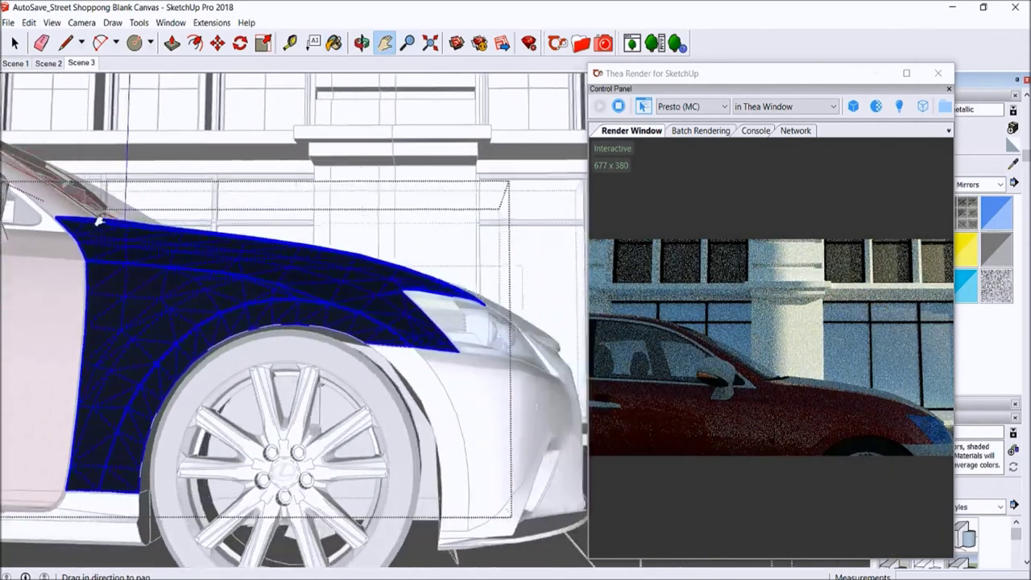
Paint the front bumper red wine metallic and reverse its faces.
key("space")
left_click(513, 397)
left_click(512, 397)
key("b")
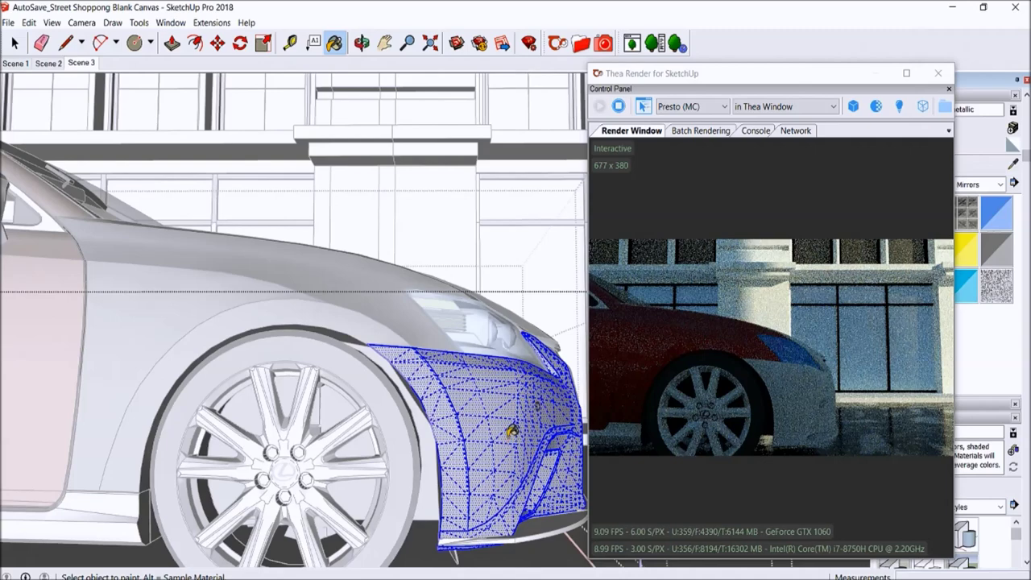
left_click(484, 395)
scroll(483, 395, "up", 1)
right_click(487, 397)
left_click(484, 413)
scroll(481, 435, "up", 1)
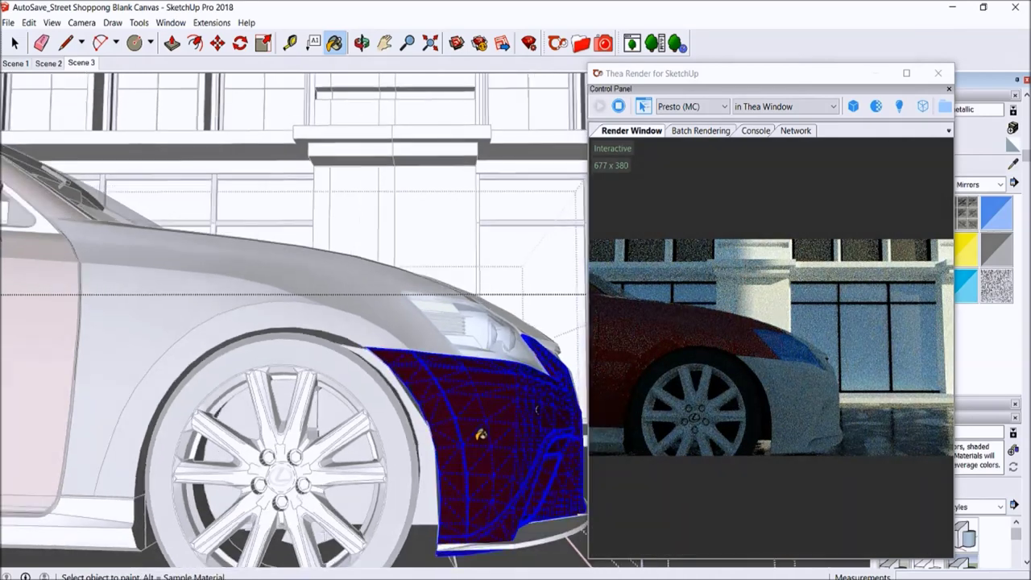
Paint the hood red wine metallic and reverse its faces.
mouse_move(361, 181)
middle_mouse_down()
mouse_move(409, 267)
mouse_move(427, 278)
middle_mouse_up()
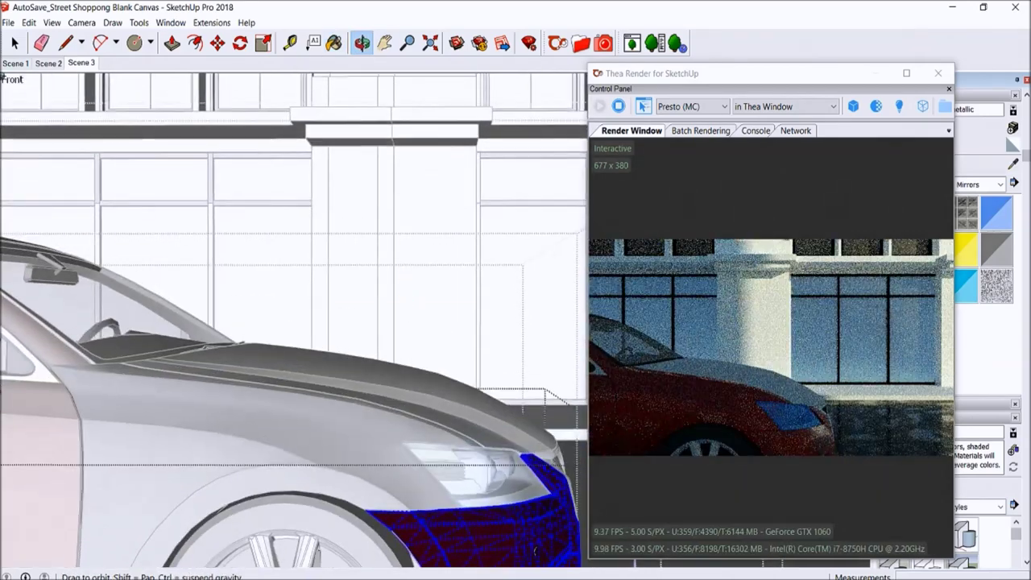
left_click(366, 395)
key("b")
scroll(411, 376, "up", 1)
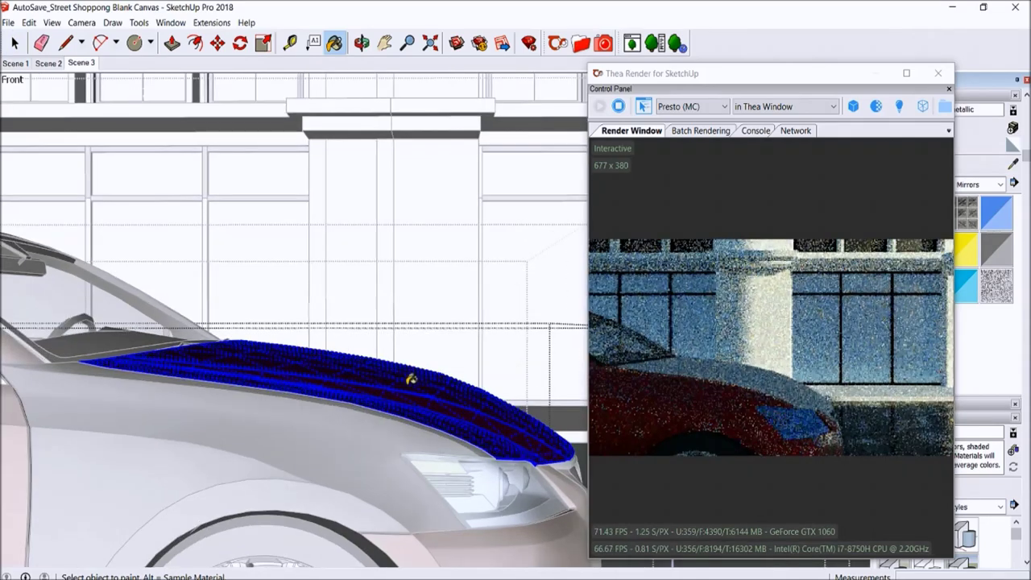
right_click(406, 386)
left_click(455, 523)
scroll(441, 392, "down", 1)
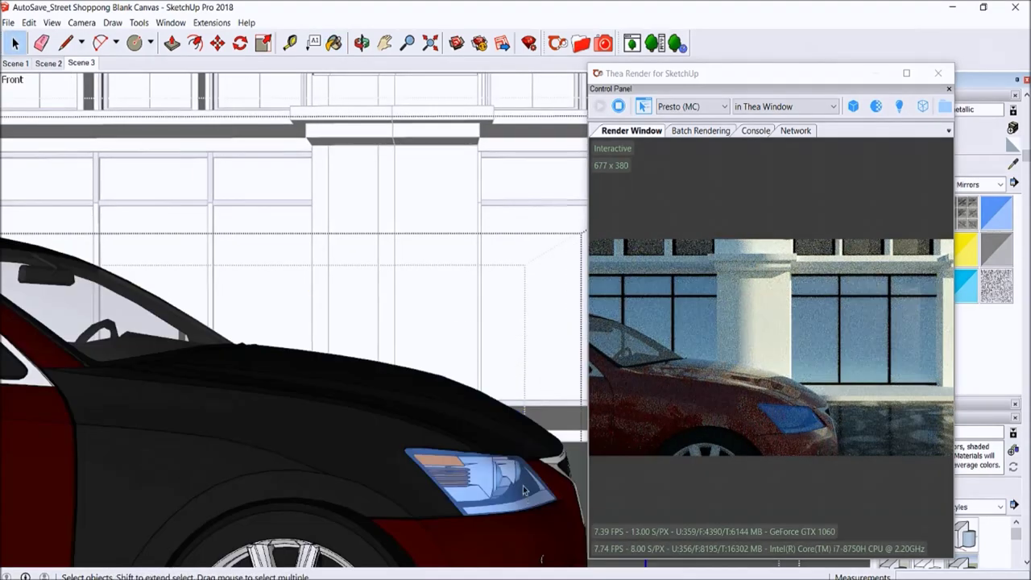
scroll(522, 485, "up", 2)
scroll(522, 486, "up", 2)
scroll(515, 475, "up", 1)
Hide the headlight lens and browse the Emitter materials in the Thea Browser.
right_click(506, 472)
left_click(554, 195)
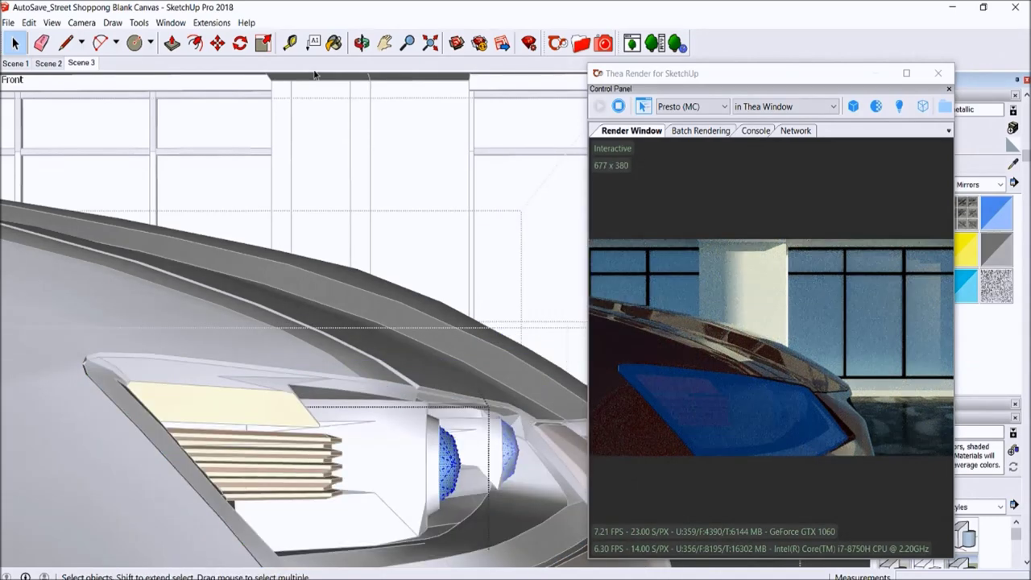
left_click(556, 44)
left_click(174, 139)
left_click(201, 152)
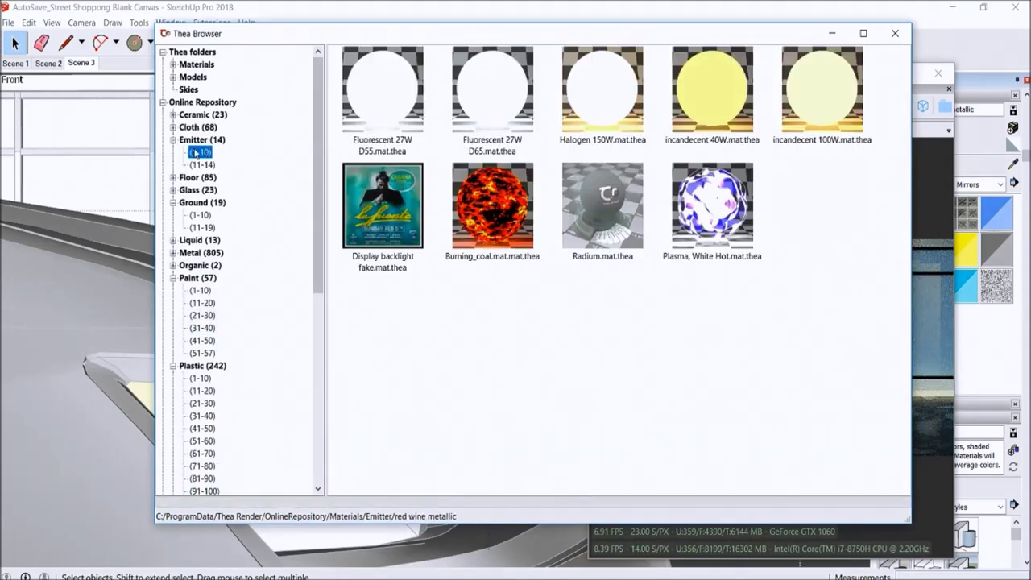
Apply the Fluorescent 65W cold emitter to the headlights, unhide the lens, and return to Scene 3.
left_click(202, 165)
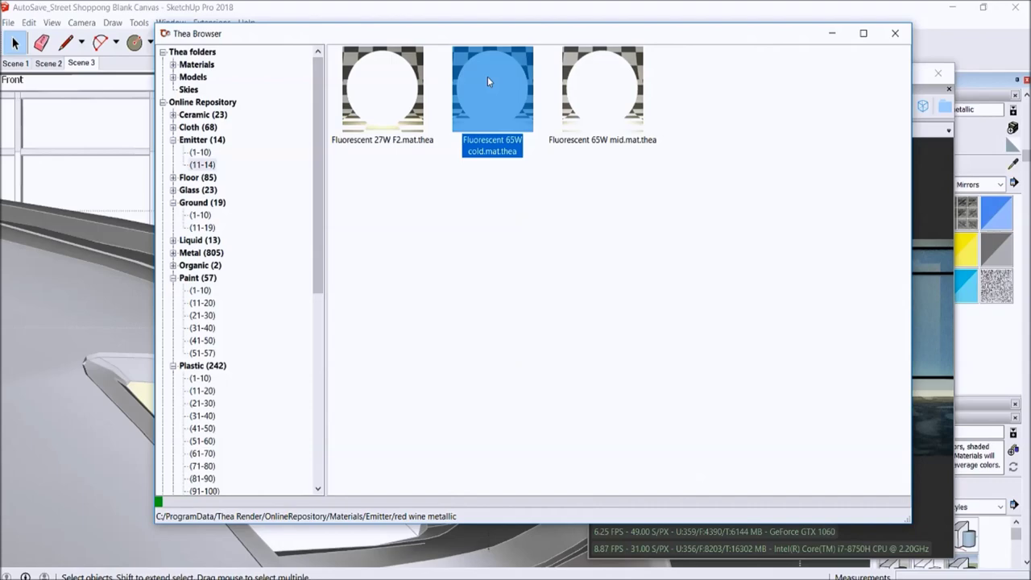
left_click(833, 39)
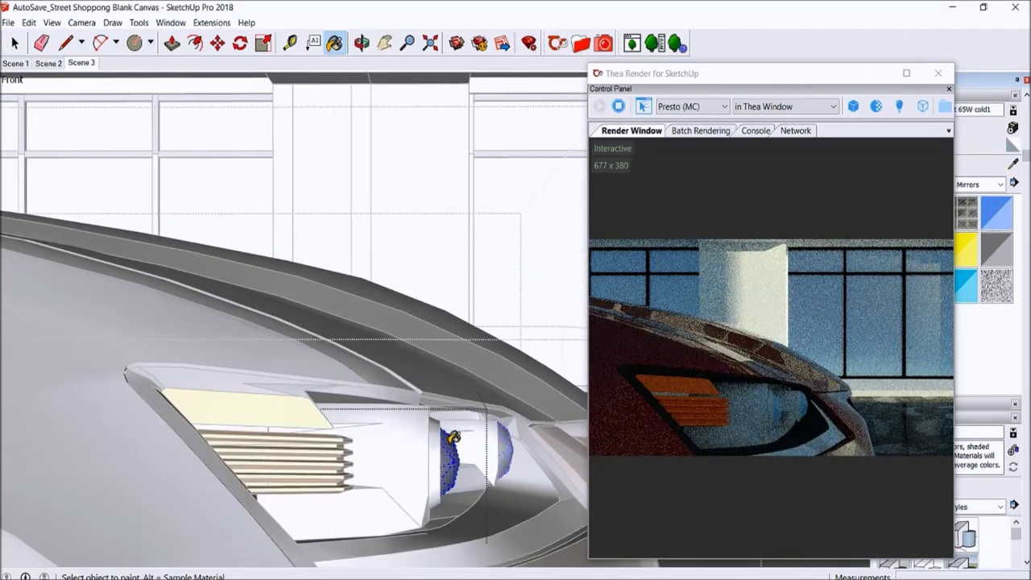
left_click(29, 22)
mouse_move(82, 207)
left_click(231, 232)
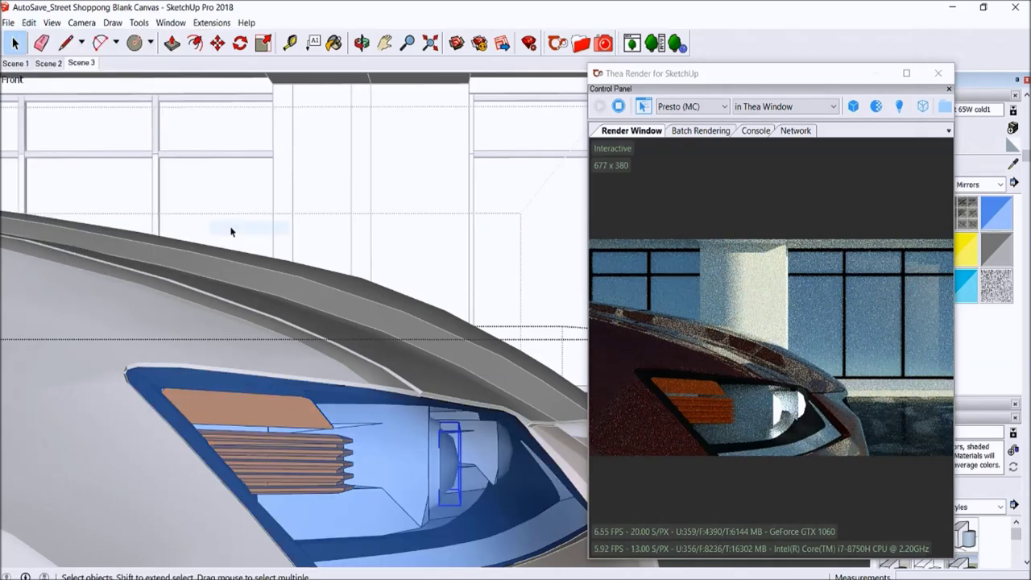
left_click(93, 67)
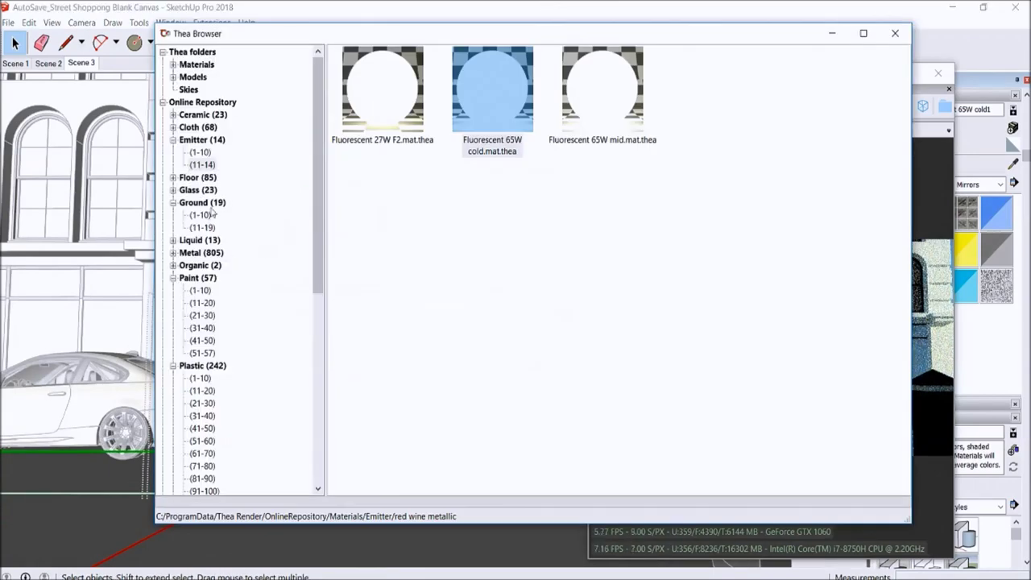
Pick Chromium from the Thea metals and paint the sedan's wheel rim with it.
left_click(172, 64)
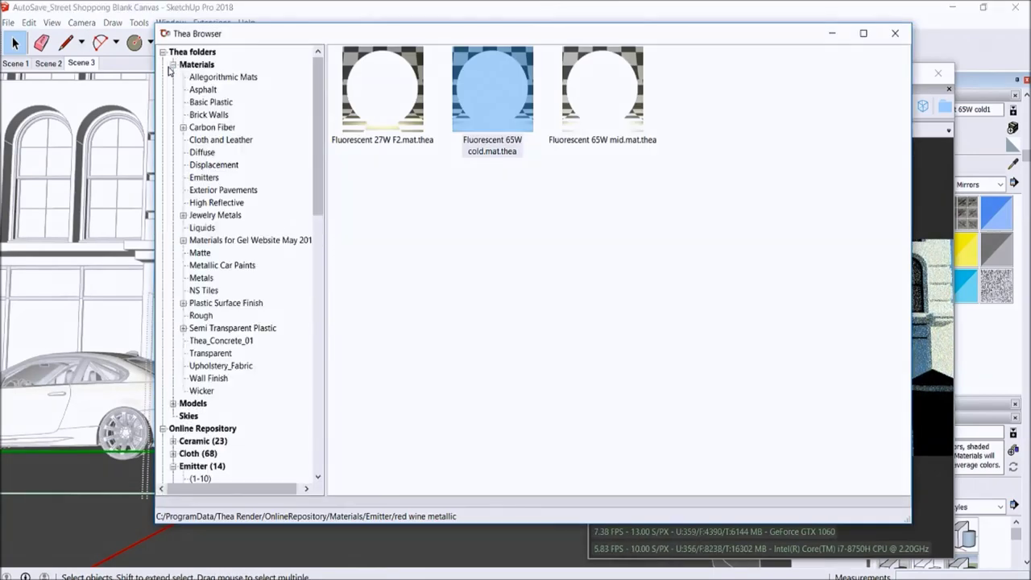
left_click(202, 278)
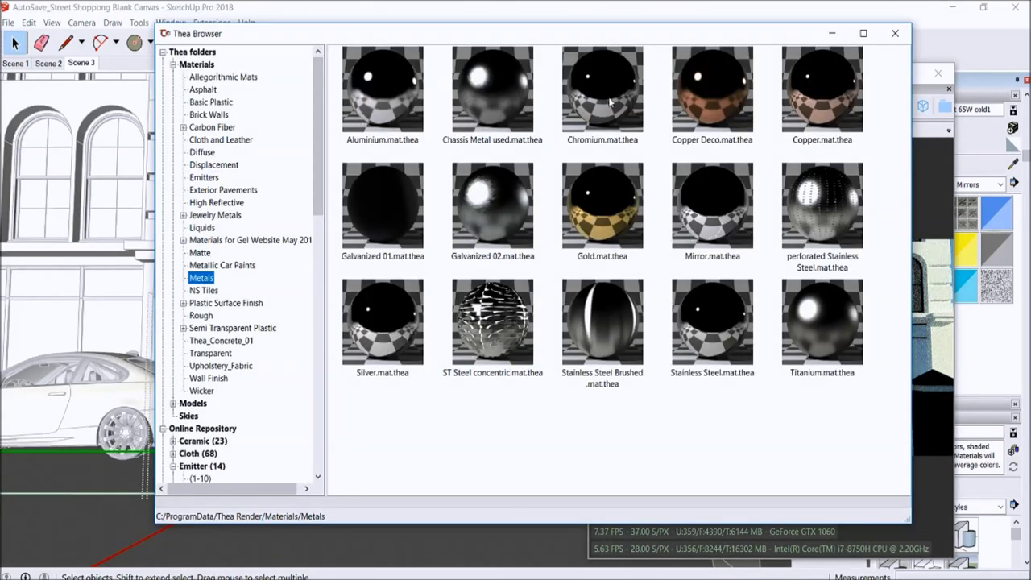
left_click(610, 100)
left_click(831, 34)
scroll(329, 425, "up", 5)
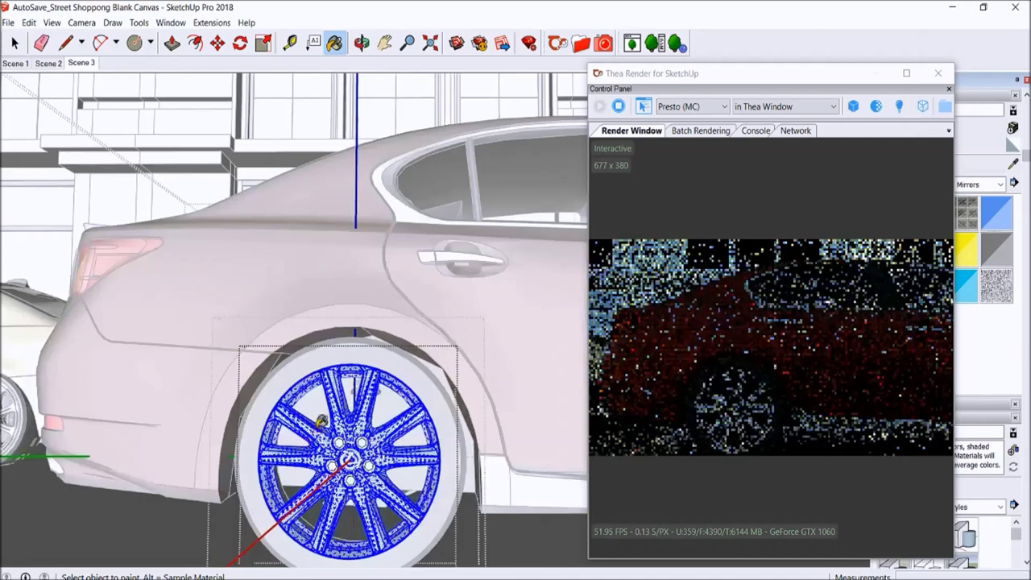
left_click(80, 63)
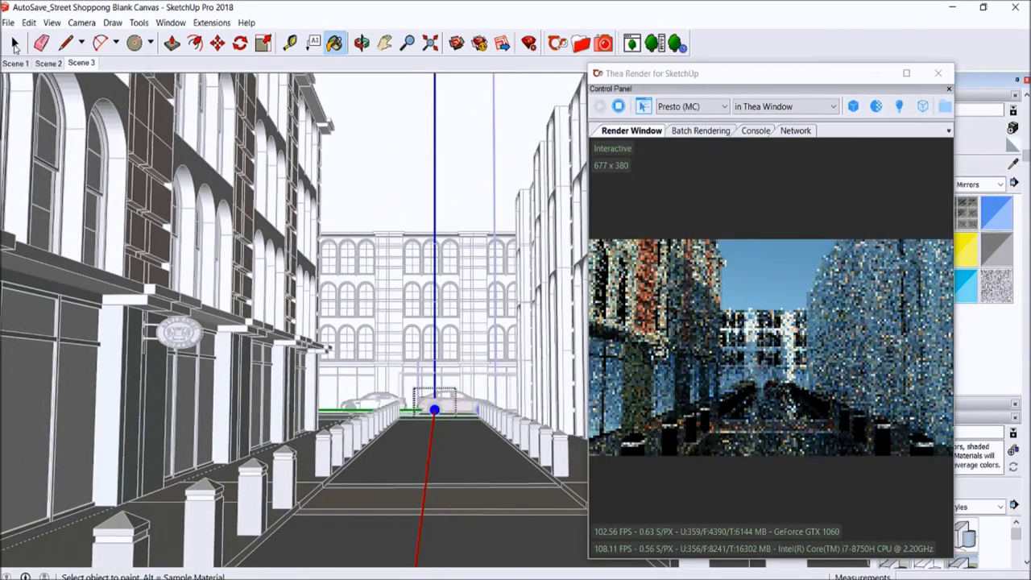
Open the building group and paint its arched facade piece with the red brick material.
key("space")
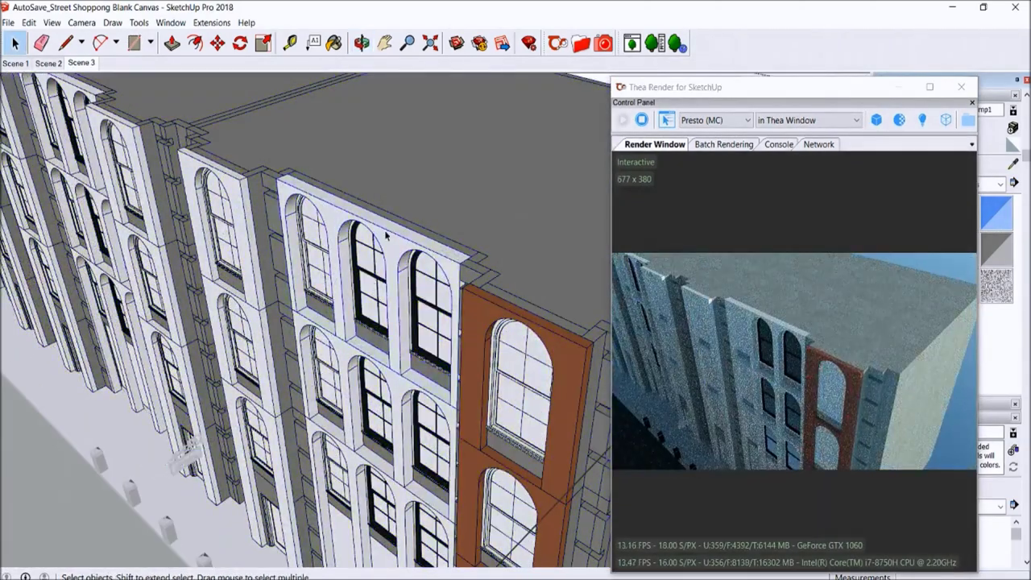
double_click(386, 236)
left_click(413, 234)
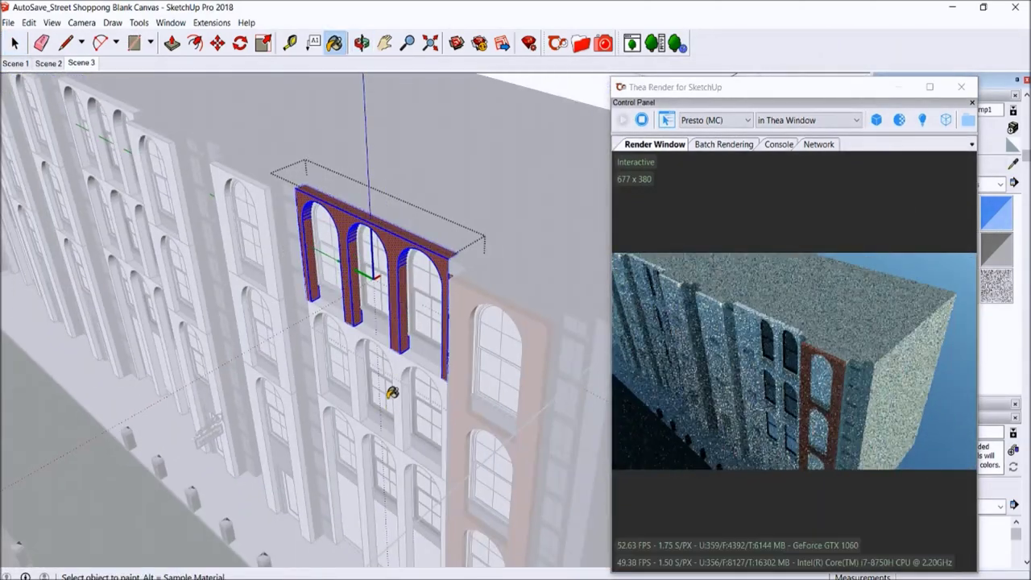
right_click(397, 148)
key("Escape")
left_click(396, 149)
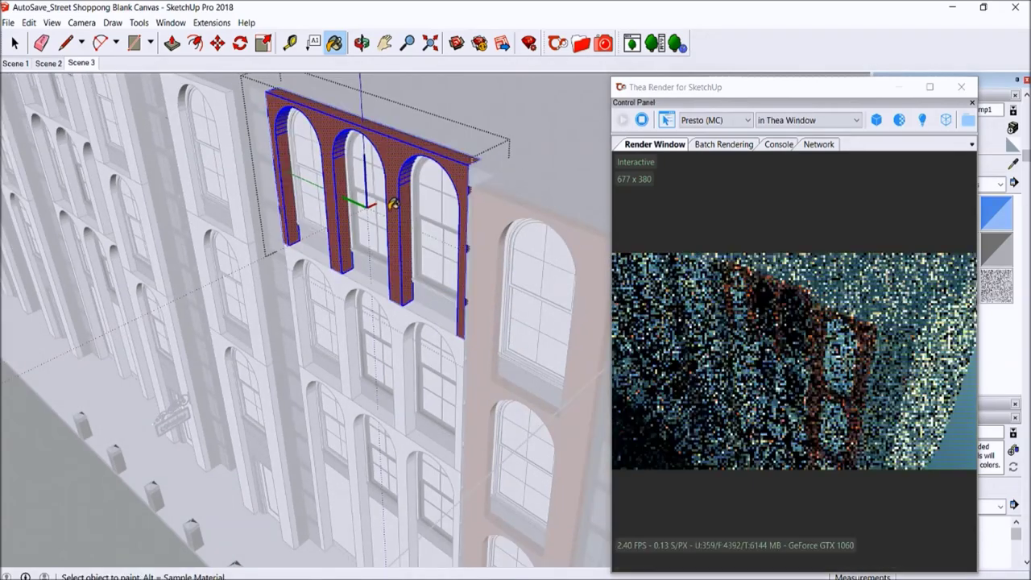
scroll(396, 148, "down", 2)
middle_click_drag(396, 148, 616, 131)
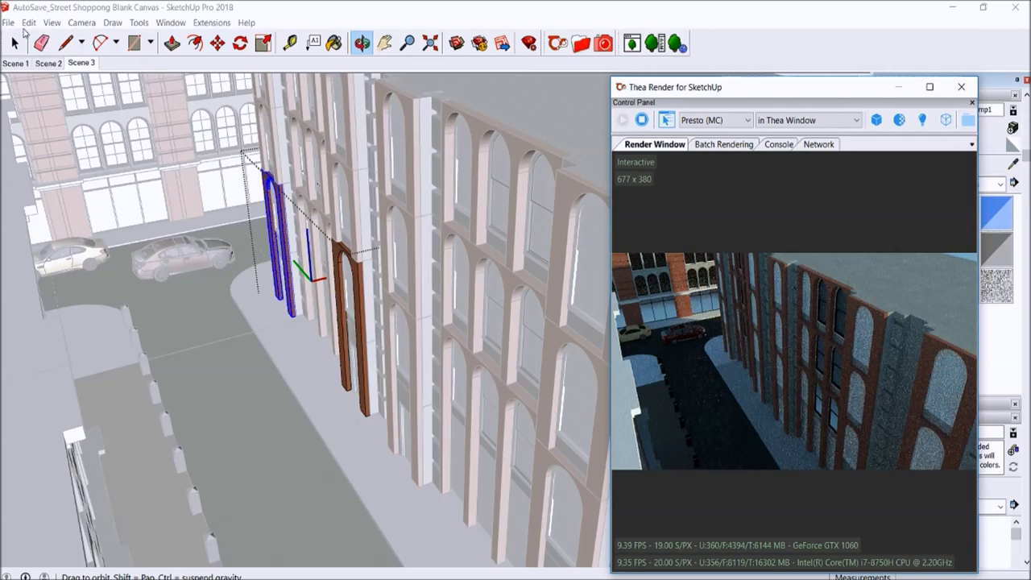
left_click(81, 63)
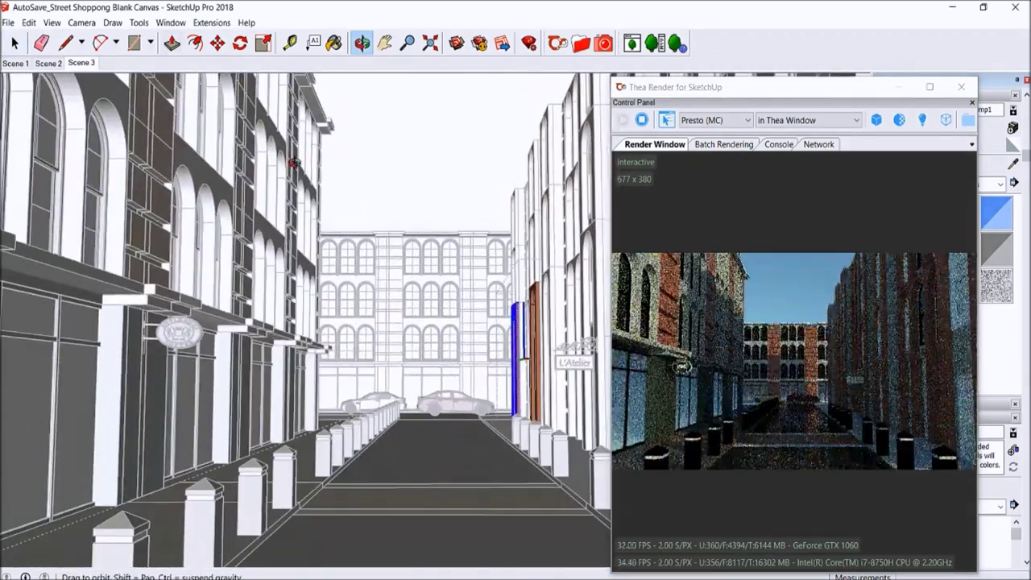
Orbit to face the door between the columns and open the door group for editing.
left_click_drag(338, 266, 555, 417)
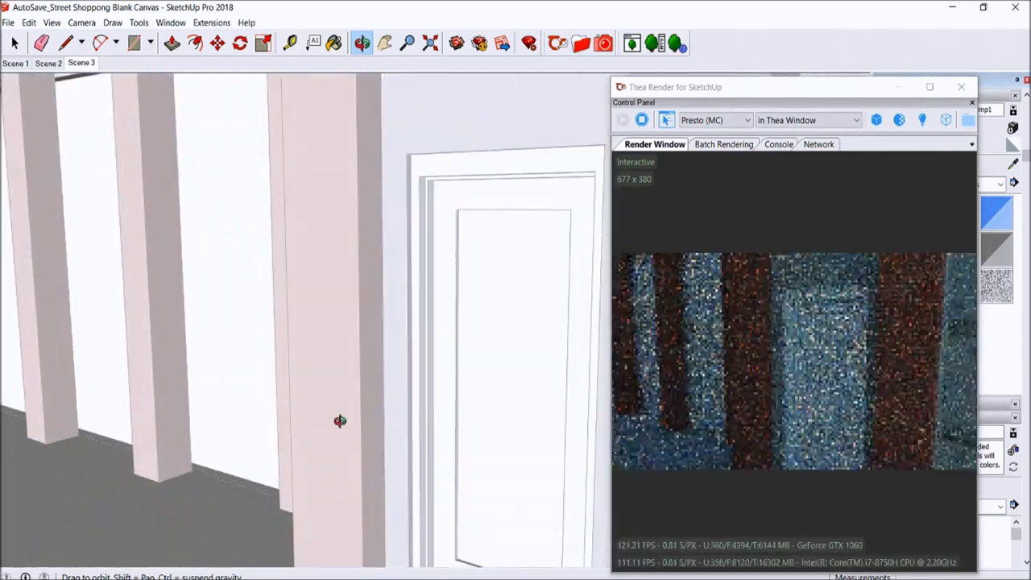
left_click_drag(555, 417, 338, 421)
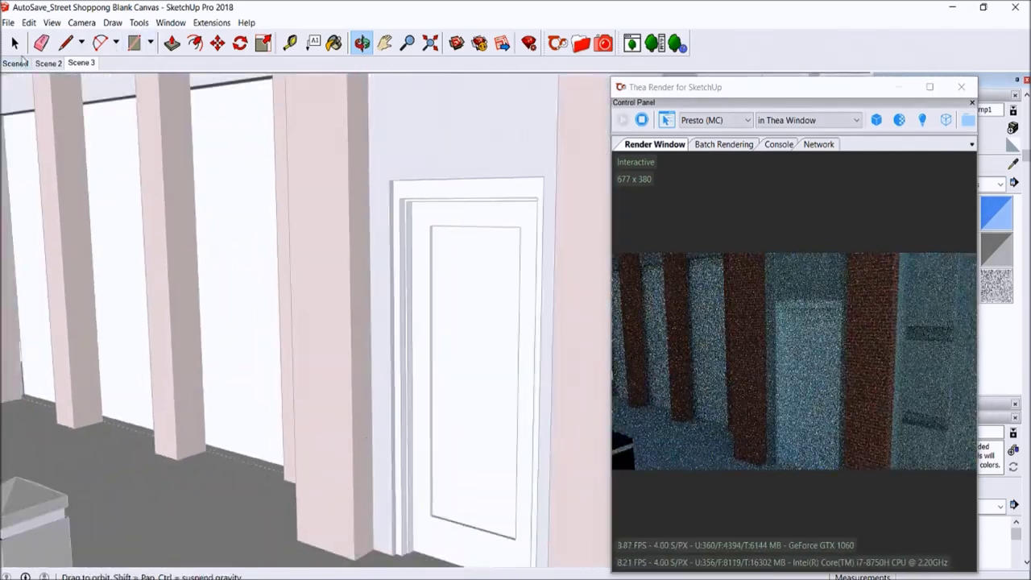
key("space")
double_click(484, 261)
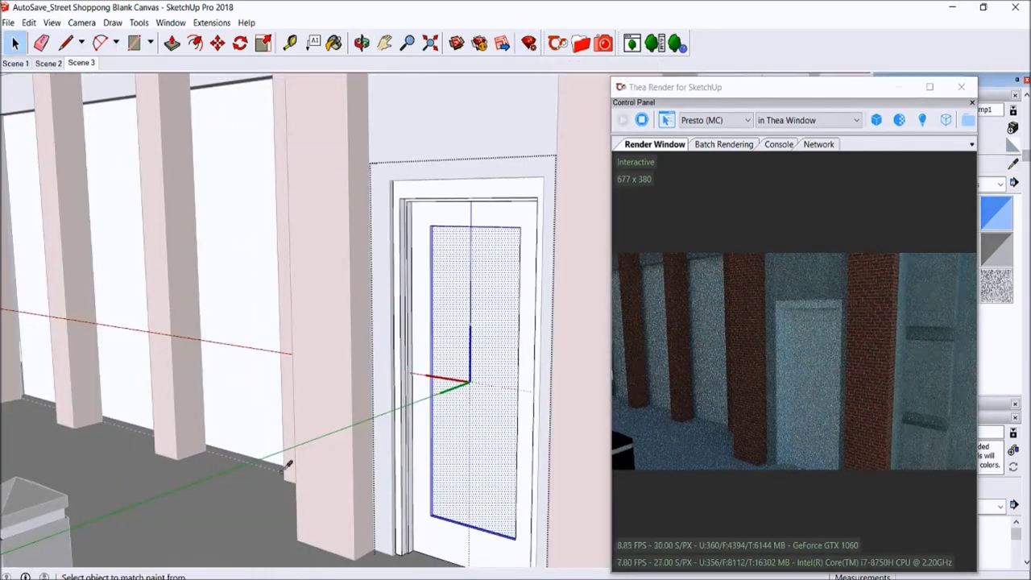
Frame the whole door, briefly hide and restore the door panel, and select the door frame.
middle_click_drag(286, 465, 315, 232)
scroll(373, 371, "up", 2)
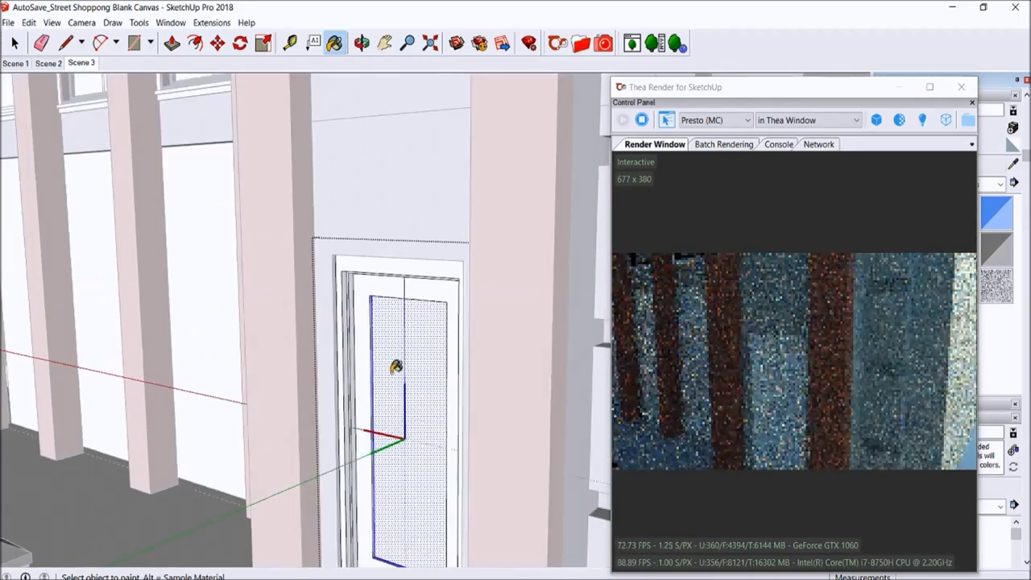
scroll(392, 363, "up", 3)
scroll(368, 317, "down", 2)
key("space")
key("Delete")
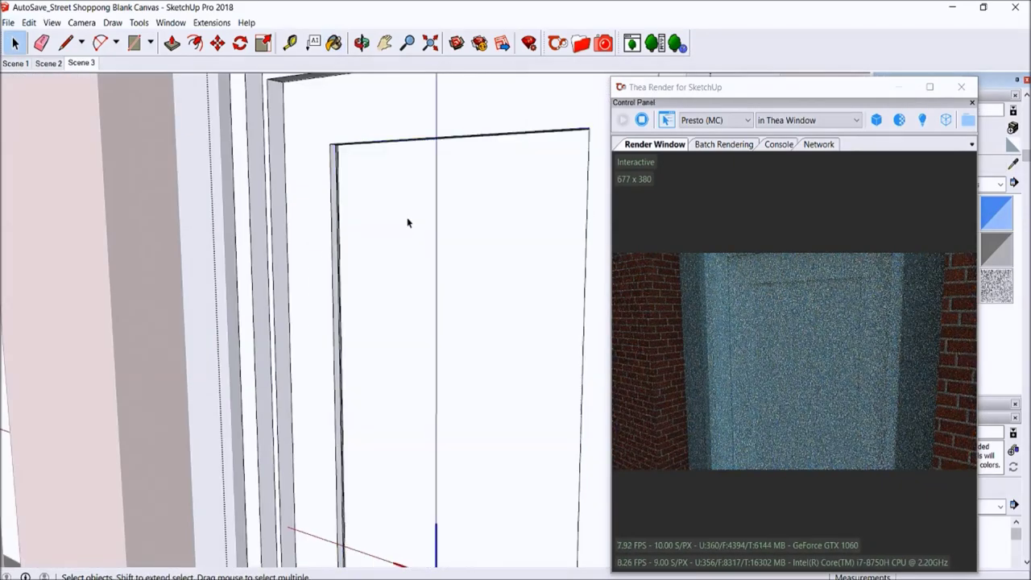
key("ctrl+z")
key("Delete")
key("ctrl+z")
key("b")
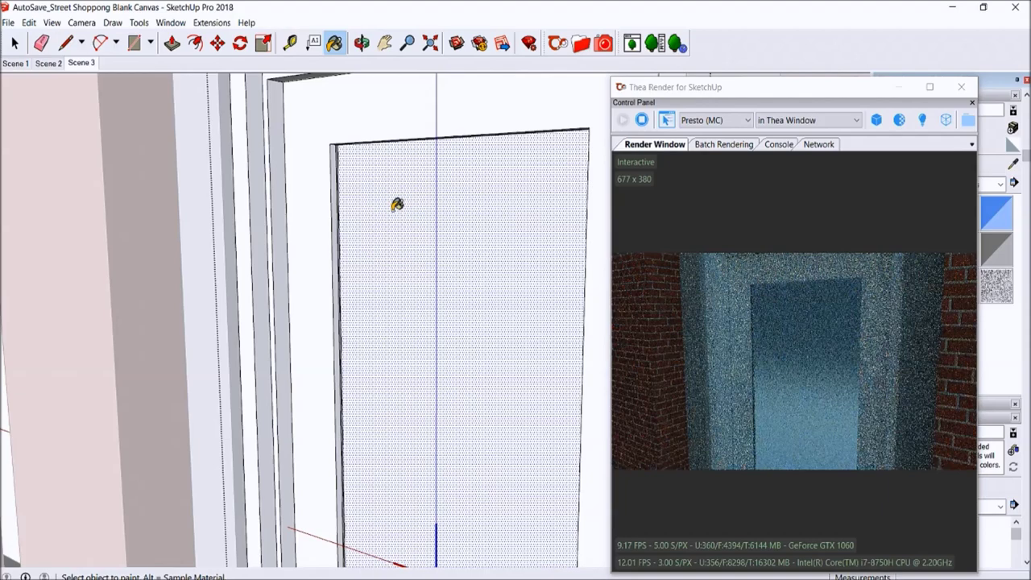
scroll(381, 287, "down", 4)
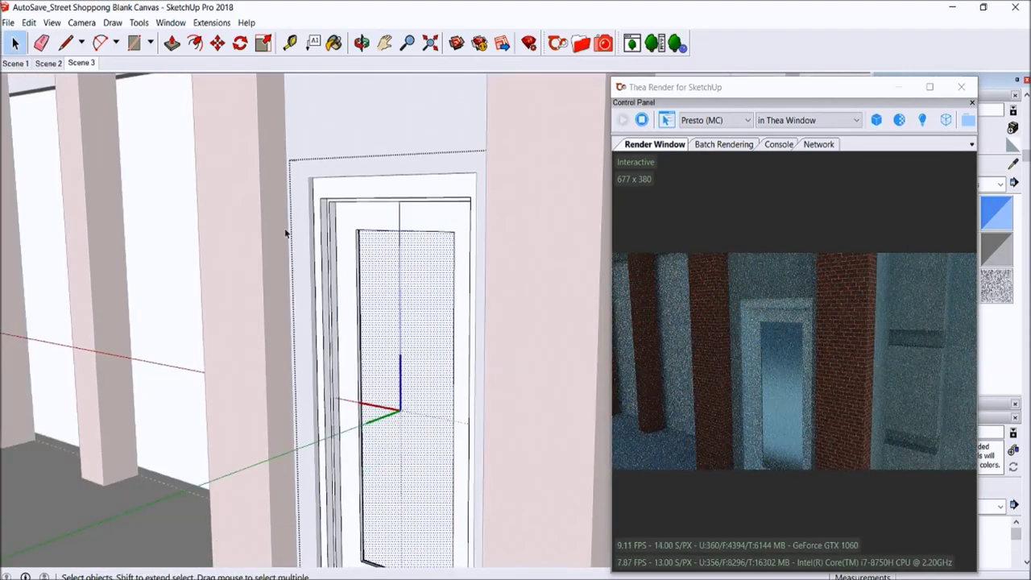
left_click(352, 222)
Load Scratched Metal Coated from the Thea Metal materials page 791-800 for painting.
left_click(559, 41)
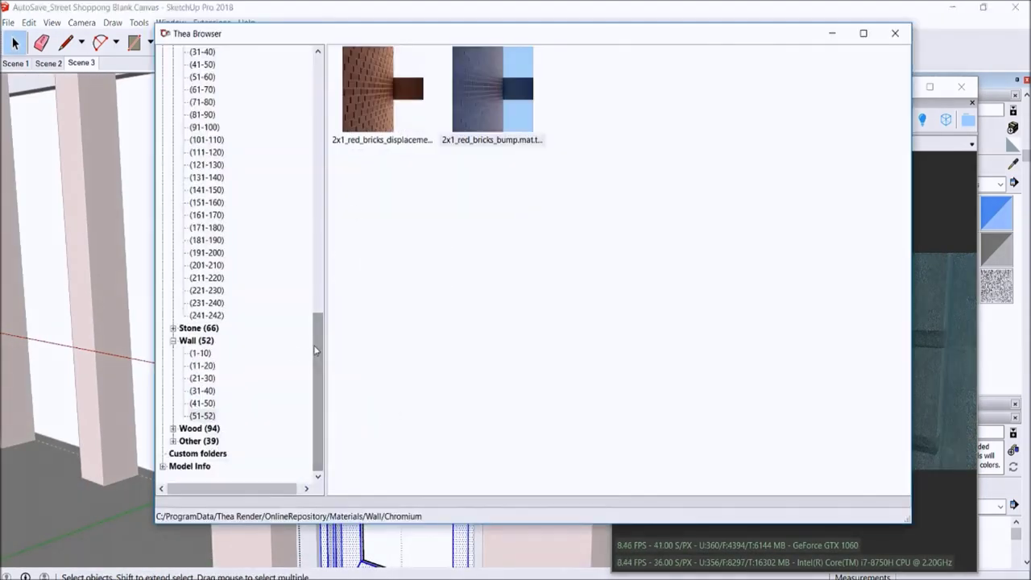
left_click_drag(316, 352, 327, 265)
left_click(173, 221)
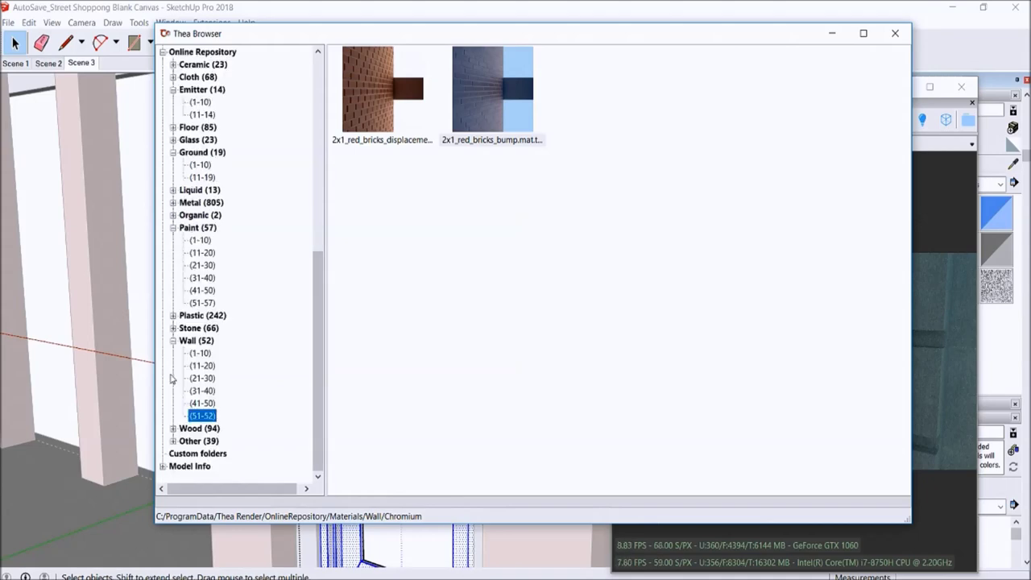
left_click(172, 202)
scroll(201, 234, "down", 20)
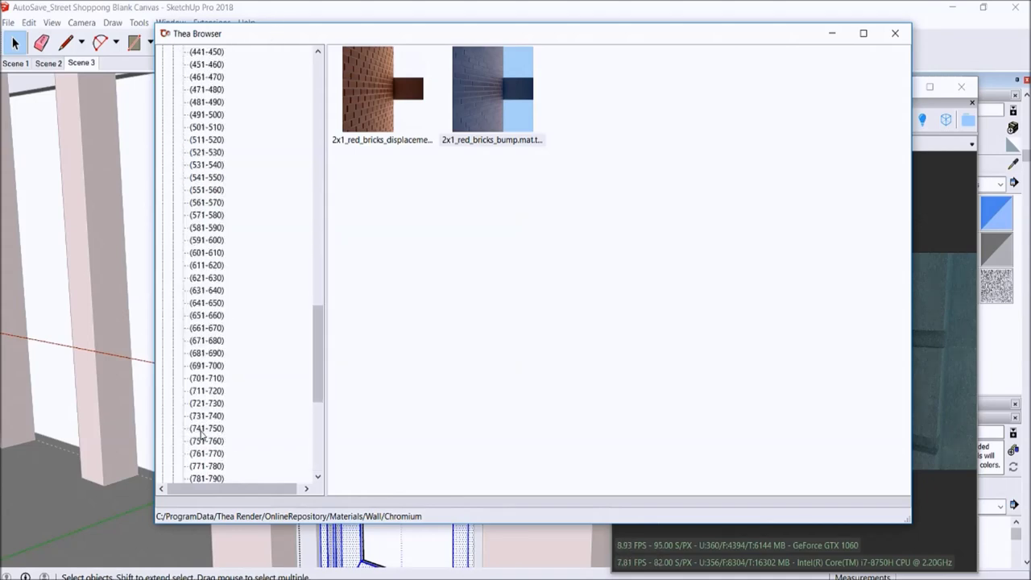
left_click(205, 239)
left_click(204, 227)
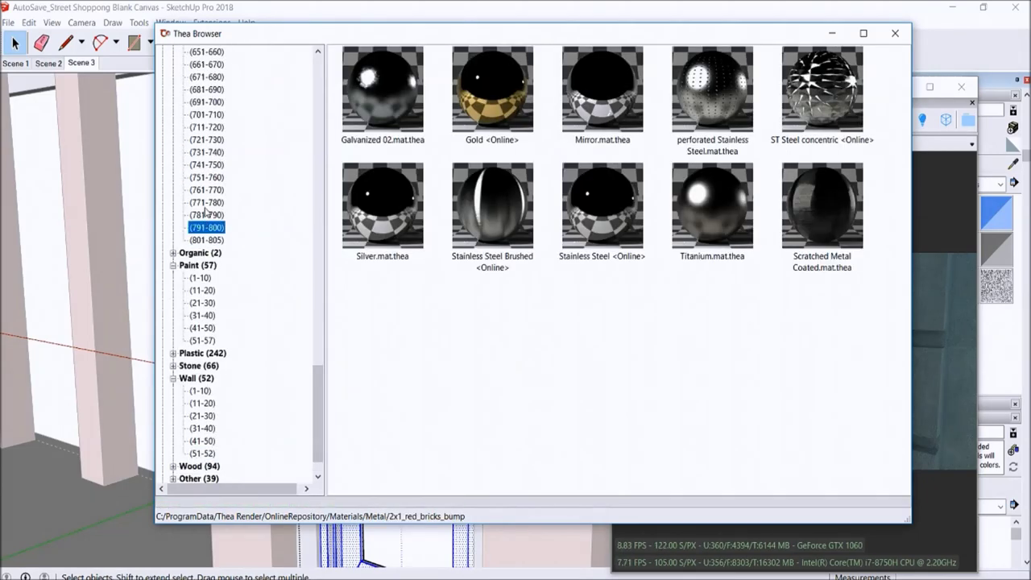
left_click(830, 183)
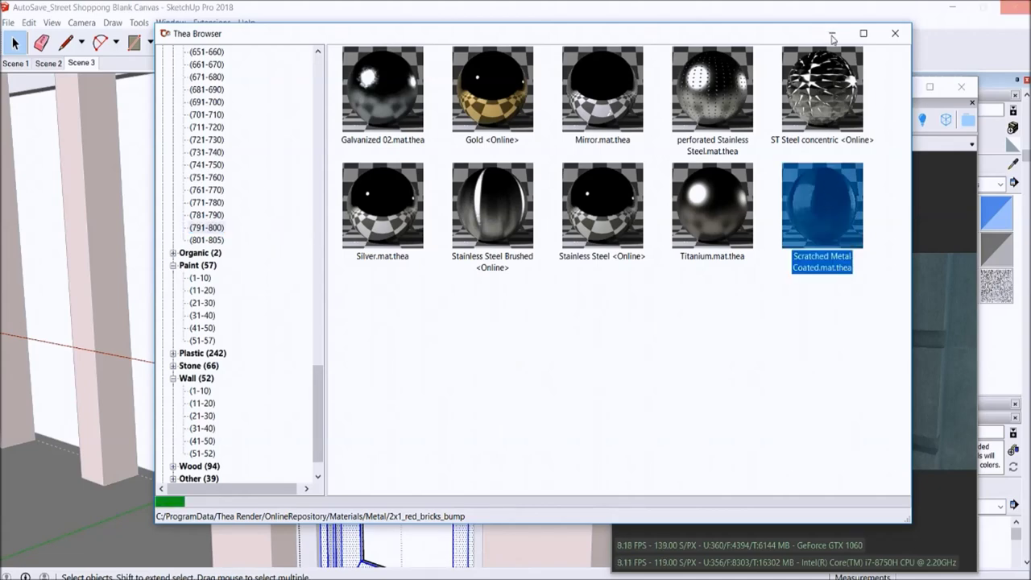
left_click(832, 35)
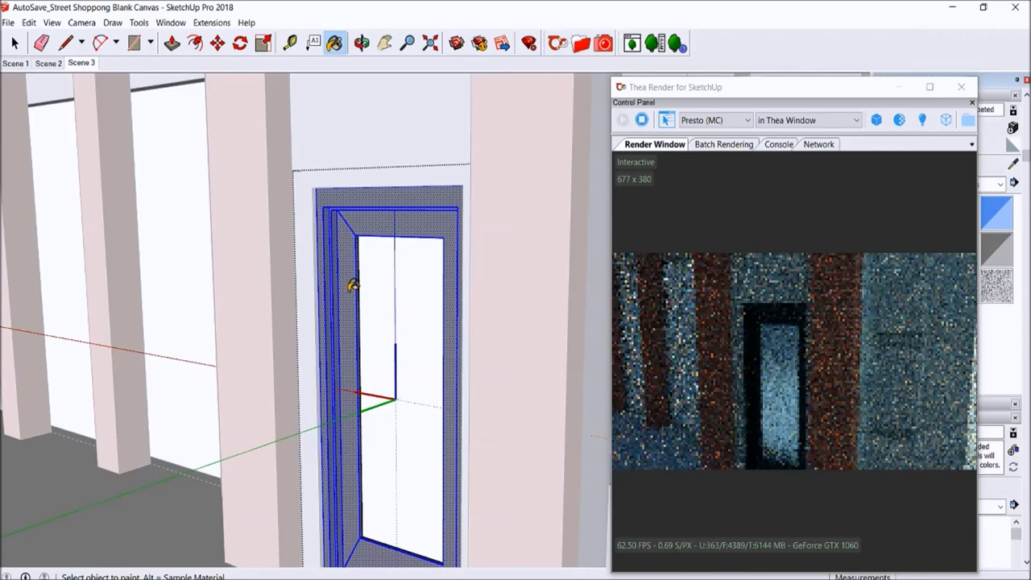
scroll(352, 285, "down", 5)
key("space")
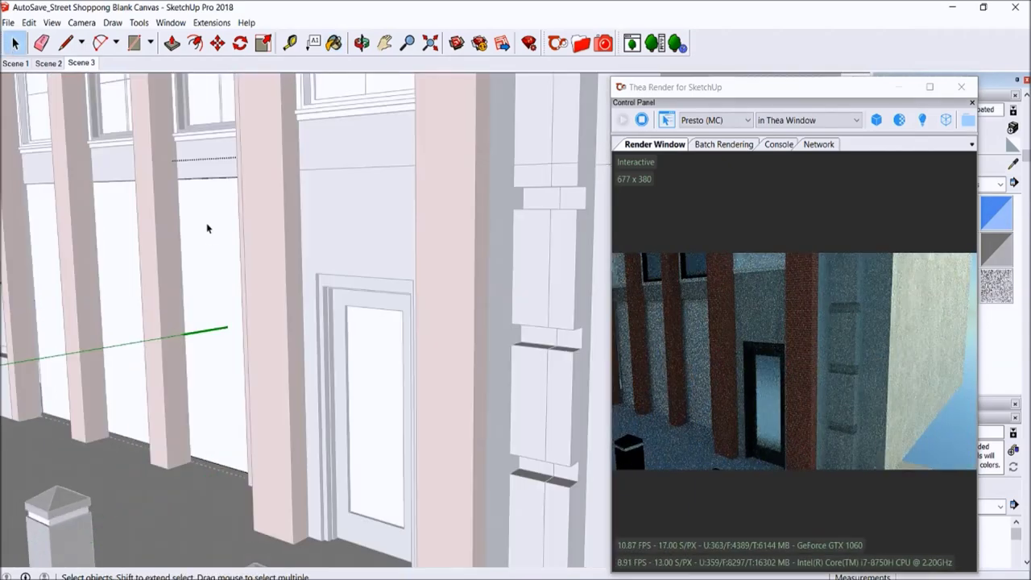
left_click(207, 229)
double_click(203, 234)
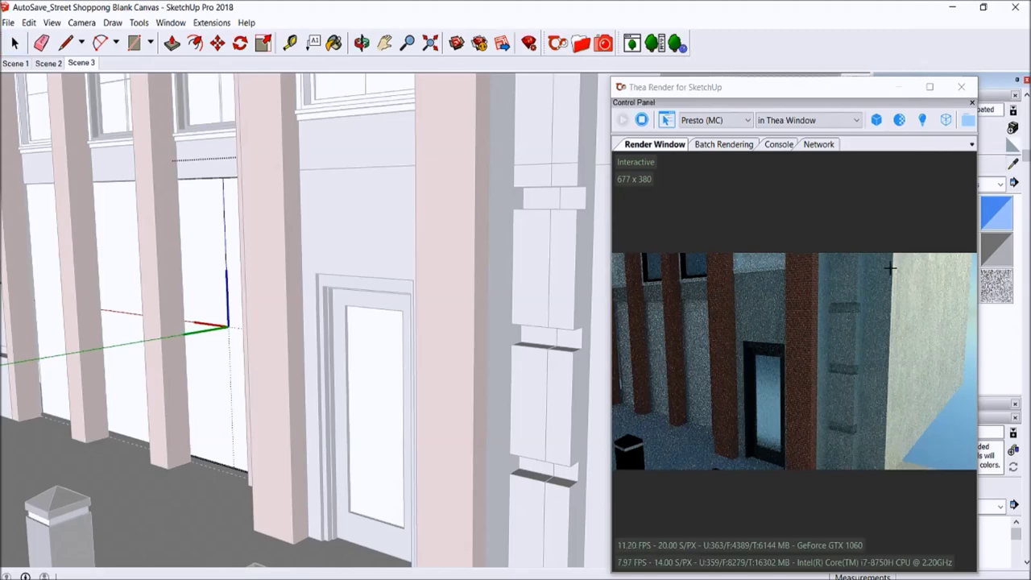
mouse_move(204, 207)
middle_mouse_down()
mouse_move(166, 185)
mouse_move(145, 212)
mouse_move(164, 172)
mouse_move(311, 310)
mouse_move(202, 346)
mouse_move(498, 27)
middle_mouse_up()
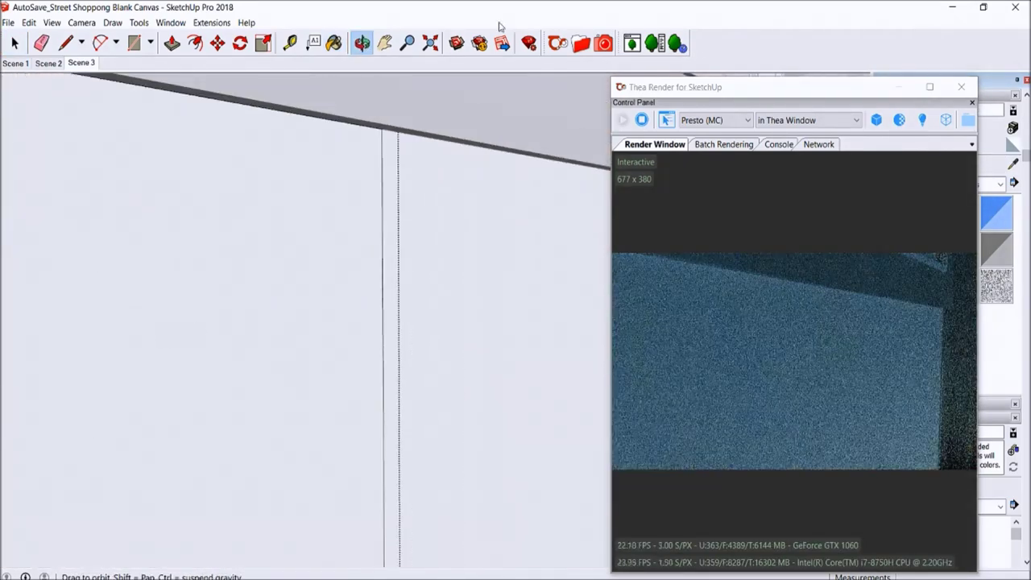
left_click(82, 63)
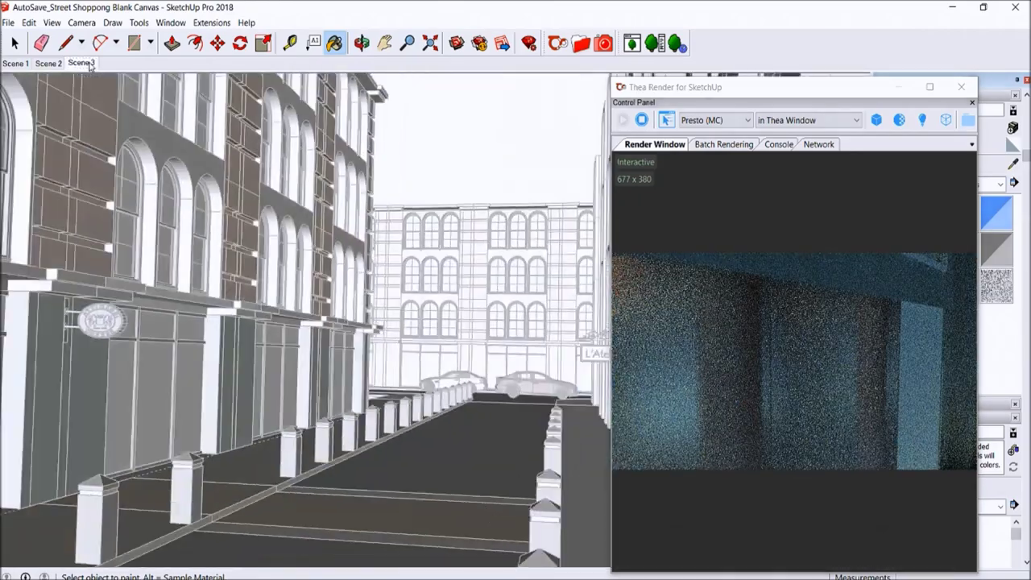
mouse_move(360, 352)
middle_mouse_down()
mouse_move(411, 298)
mouse_move(356, 397)
mouse_move(572, 362)
mouse_move(488, 363)
mouse_move(458, 391)
mouse_move(419, 395)
middle_mouse_up()
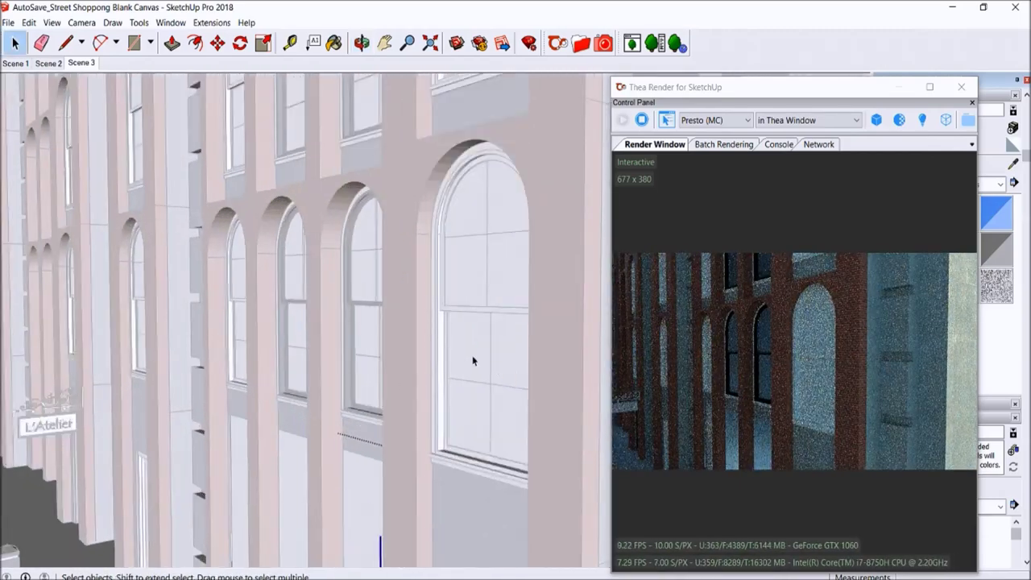
Open the arched window group and paint its lower glass pane.
left_click(472, 354)
double_click(472, 341)
key("b")
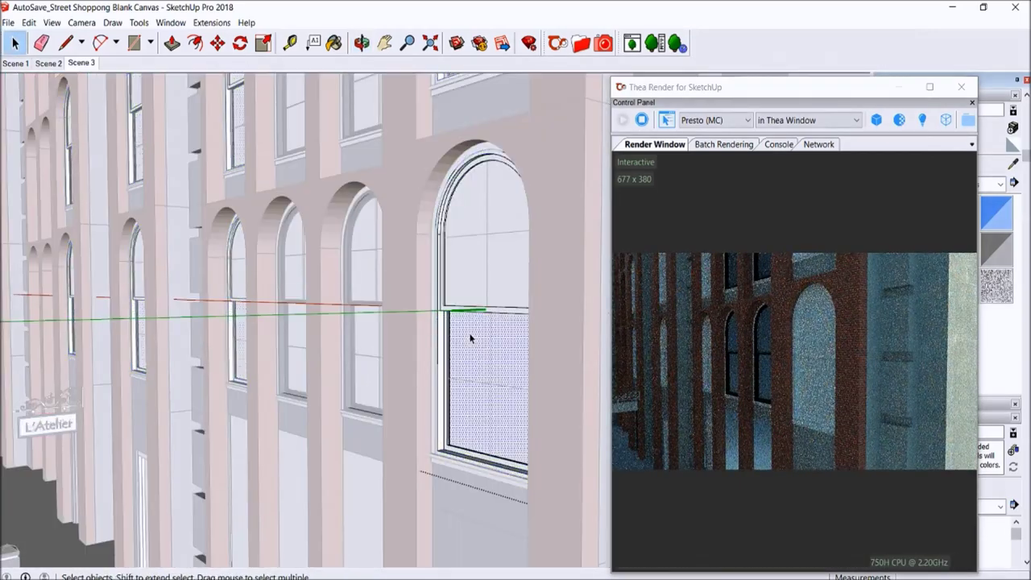
left_click(472, 342)
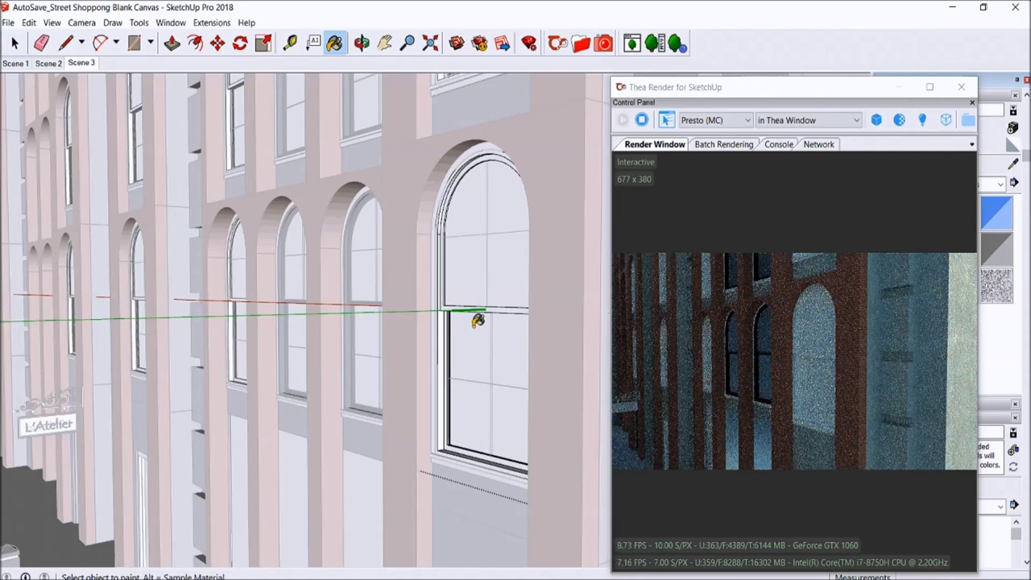
scroll(477, 321, "up", 2)
scroll(483, 306, "up", 4)
right_click(463, 343)
key("Escape")
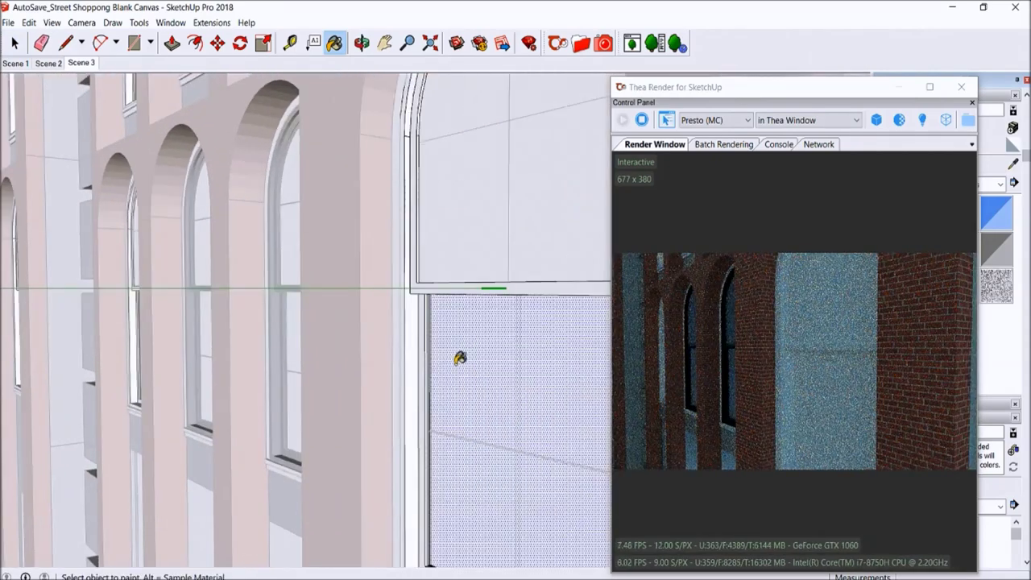
scroll(452, 345, "down", 1)
left_click_drag(852, 87, 859, 89)
key("alt")
right_click(482, 346)
key("Escape")
scroll(467, 360, "down", 1)
scroll(467, 358, "down", 1)
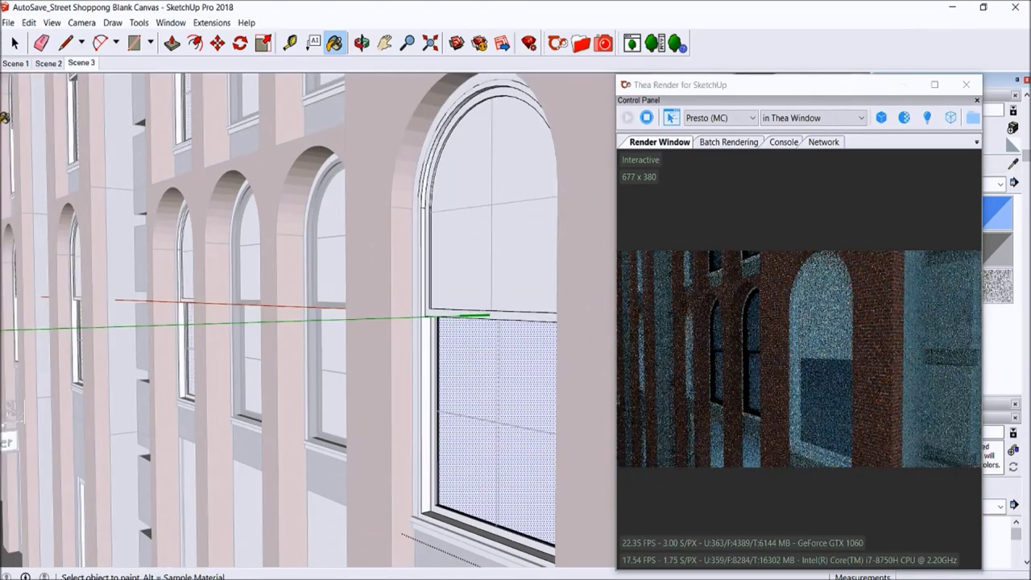
Reverse the faces of the upper arched glass pane and zoom out to check the facade.
left_click(475, 294)
left_click(459, 279, "shift")
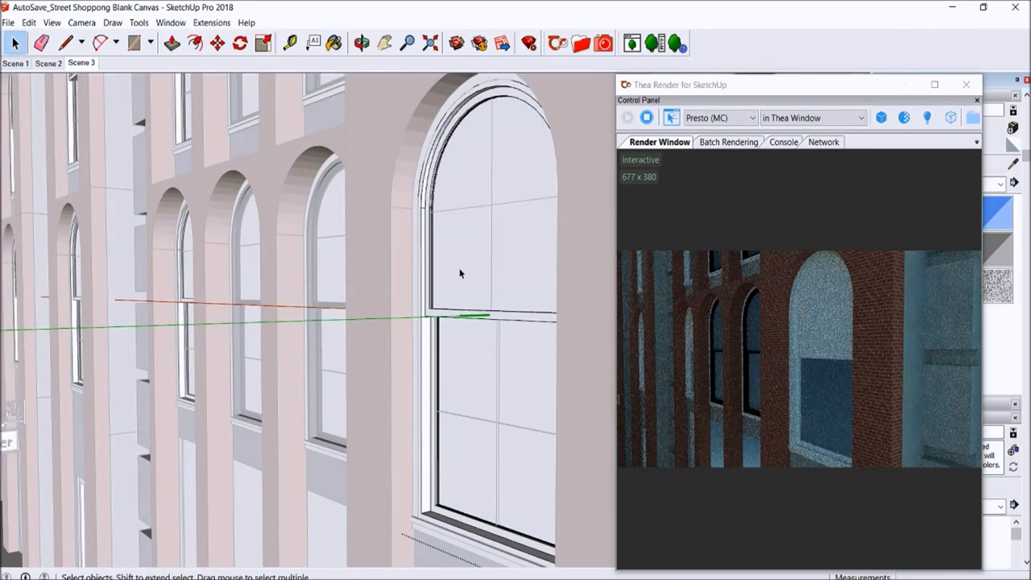
right_click(470, 242)
left_click(530, 356)
scroll(488, 351, "down", 1)
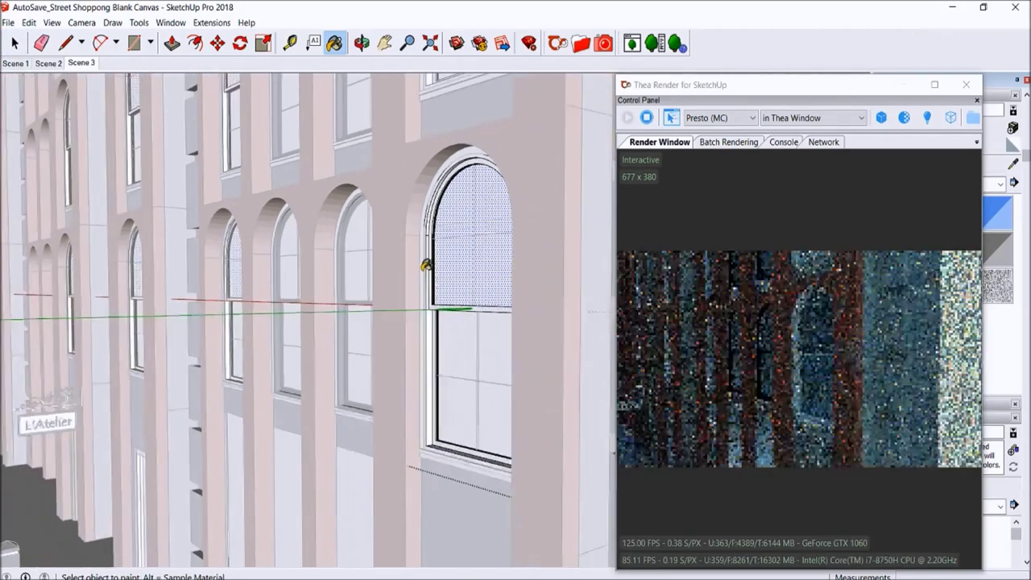
scroll(430, 315, "down", 2)
scroll(403, 310, "down", 2)
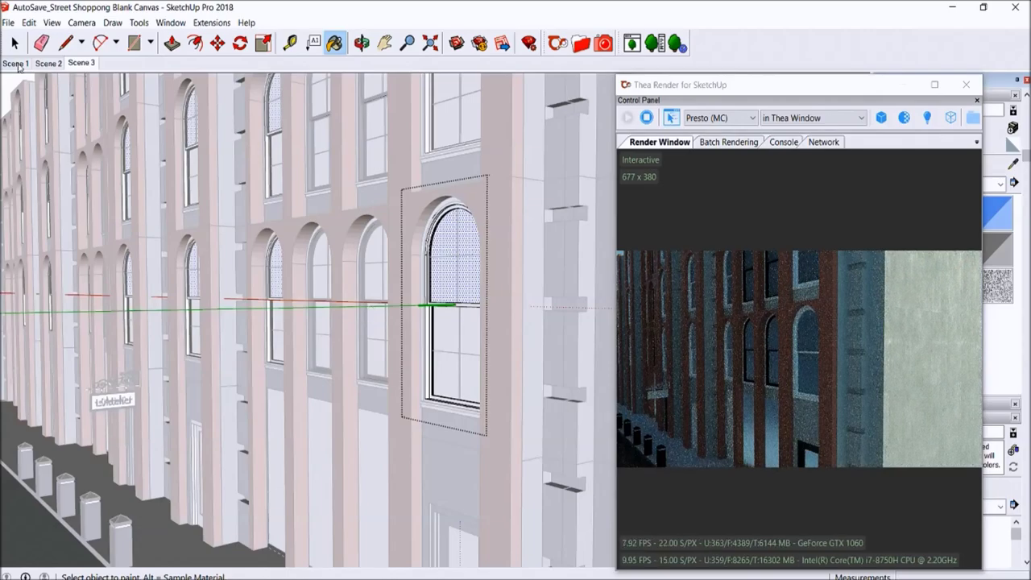
Open the L'Atelier sign's lettered panel and paint its face dark navy.
left_click(15, 42)
scroll(141, 391, "up", 1)
scroll(141, 391, "up", 2)
scroll(136, 347, "up", 2)
left_click(135, 304)
double_click(137, 322)
double_click(171, 303)
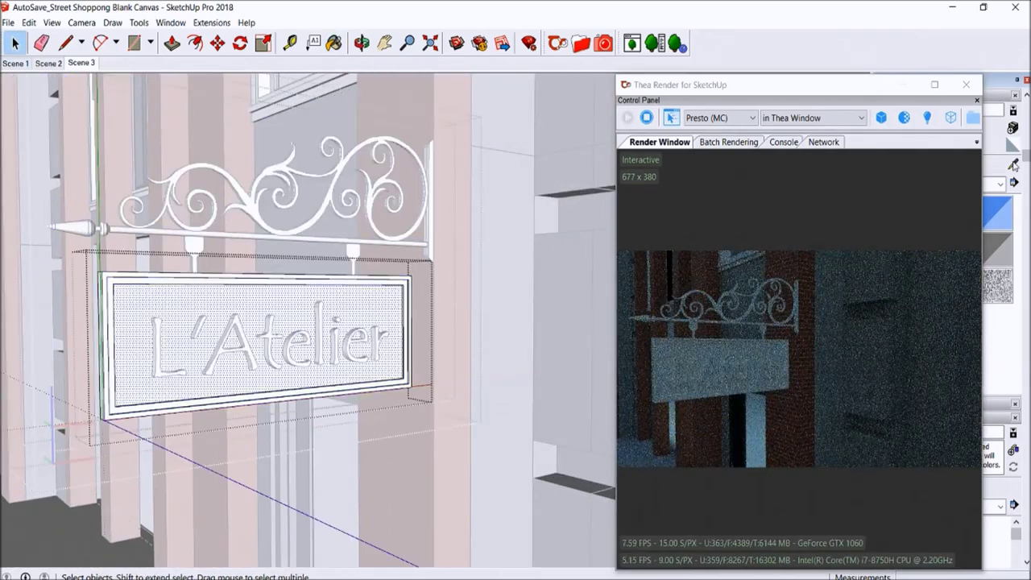
scroll(216, 291, "down", 2)
left_click(161, 278)
Reverse the sign face so the lettering renders in Thea.
scroll(153, 273, "up", 2)
scroll(149, 269, "up", 1)
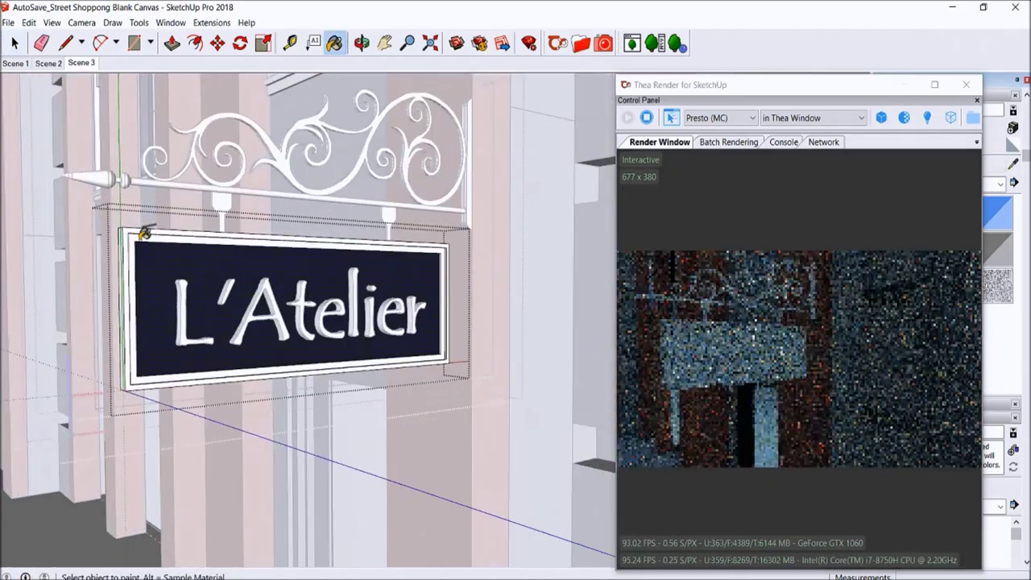
scroll(151, 269, "up", 1)
right_click(171, 269)
left_click(241, 391)
scroll(179, 242, "up", 1)
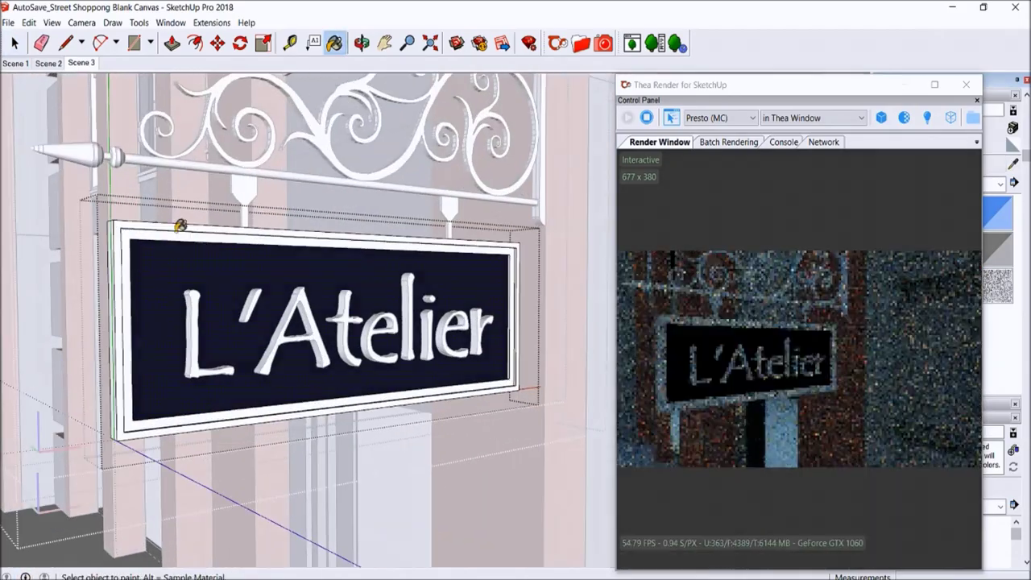
scroll(338, 376, "down", 2)
scroll(270, 326, "down", 1)
Select all of the sign's ironwork and paint it black.
key("space")
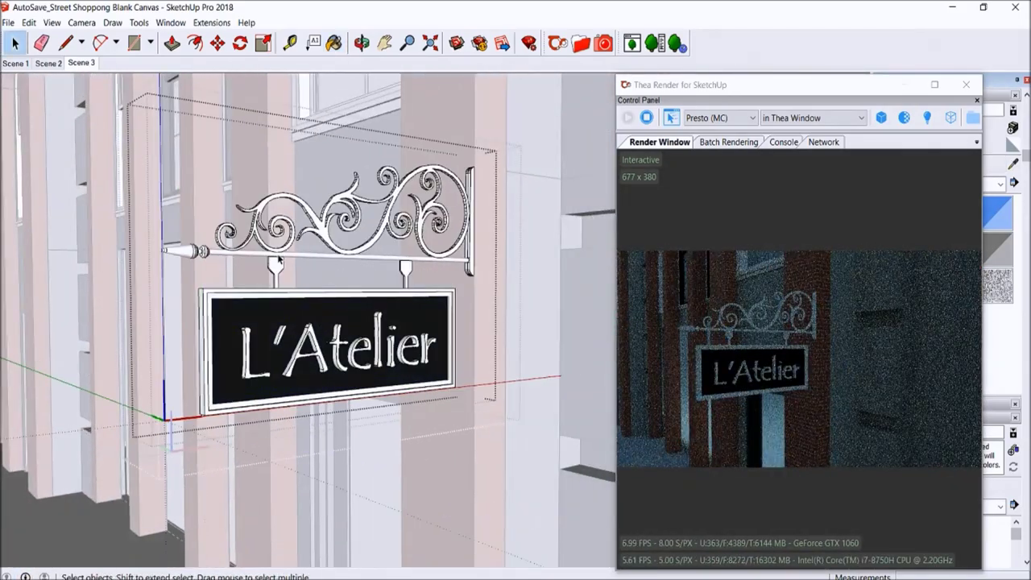
double_click(230, 254)
key("ctrl+a")
key("b")
scroll(310, 232, "up", 1)
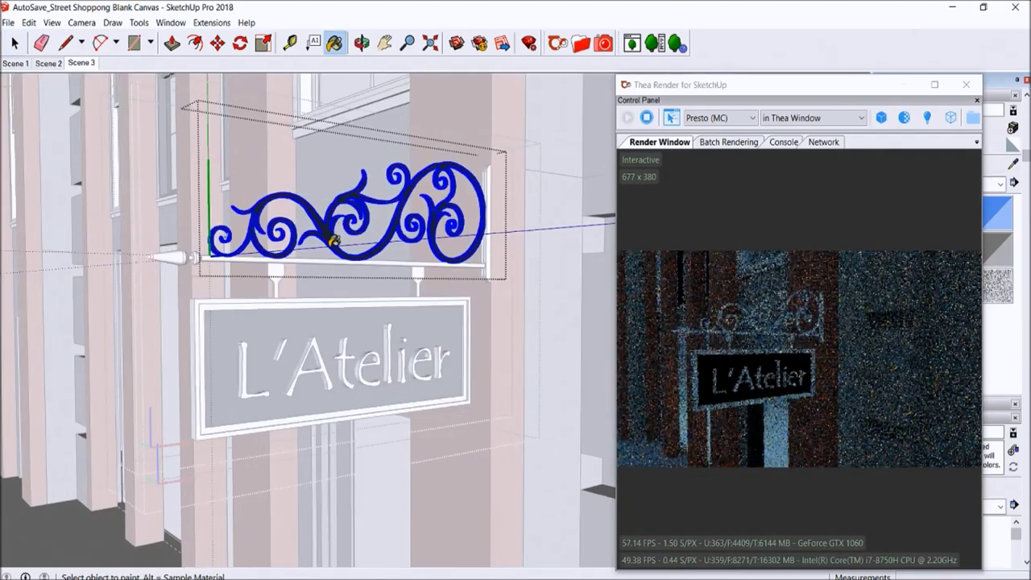
scroll(330, 233, "up", 1)
scroll(322, 224, "up", 1)
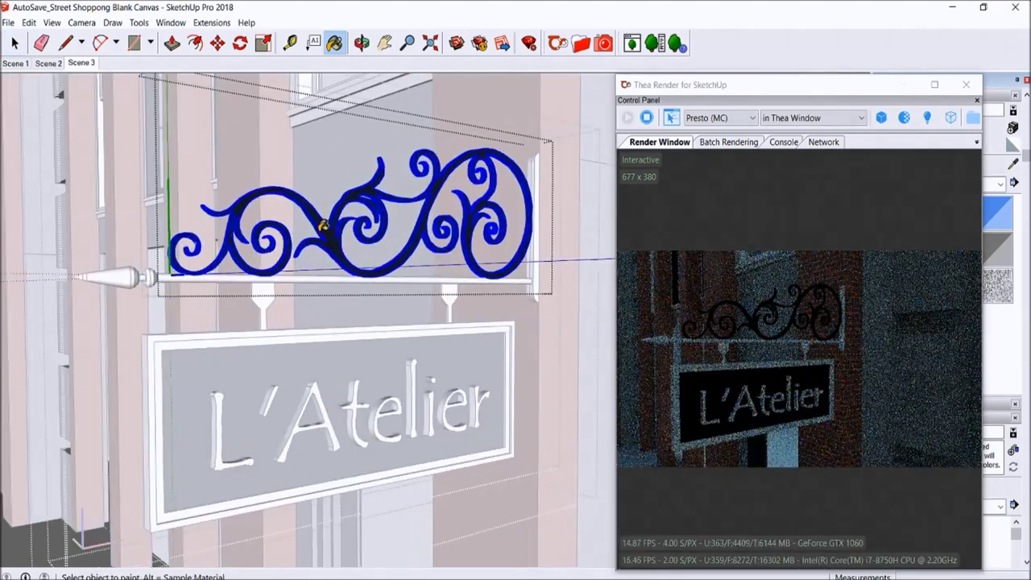
left_click(17, 44)
left_click(231, 278)
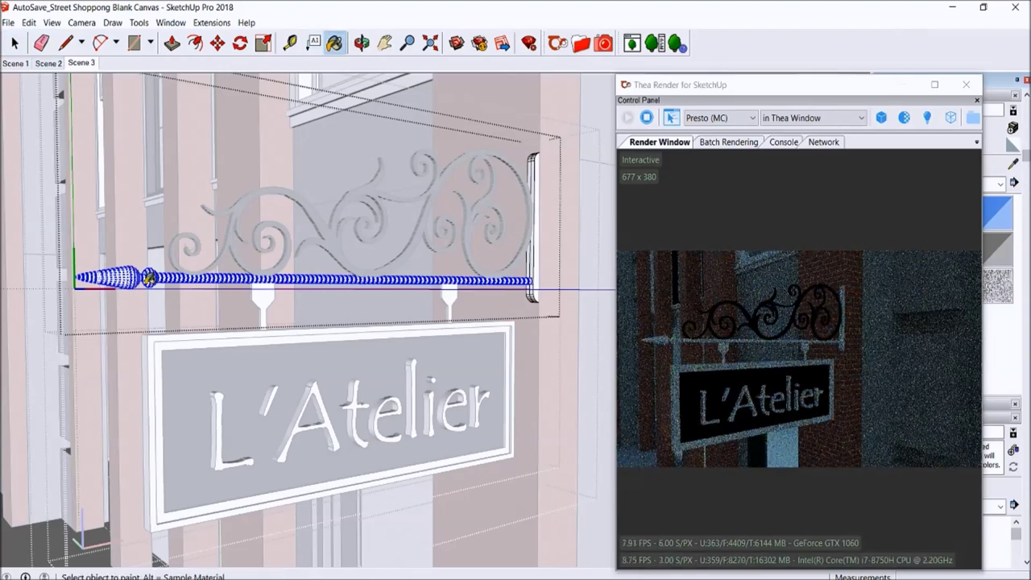
Reverse the faces of the sign's support rod.
middle_click_drag(149, 278, 137, 272)
right_click(142, 277)
left_click(193, 403)
middle_click_drag(193, 398, 193, 376)
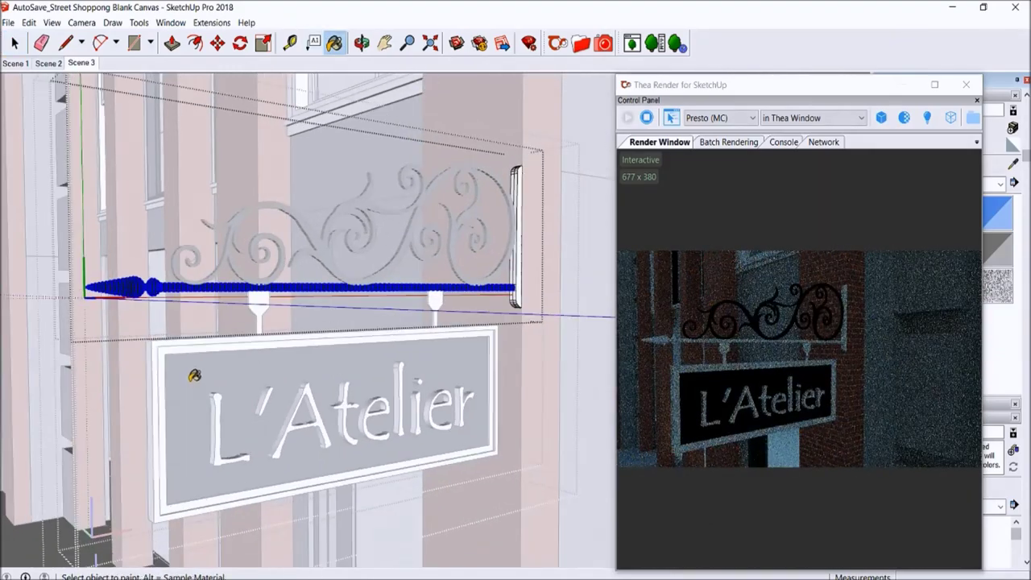
In the Scene 2 close-up, reverse the rod's end plate faces, then return to Scene 3.
left_click(47, 63)
left_click(526, 170)
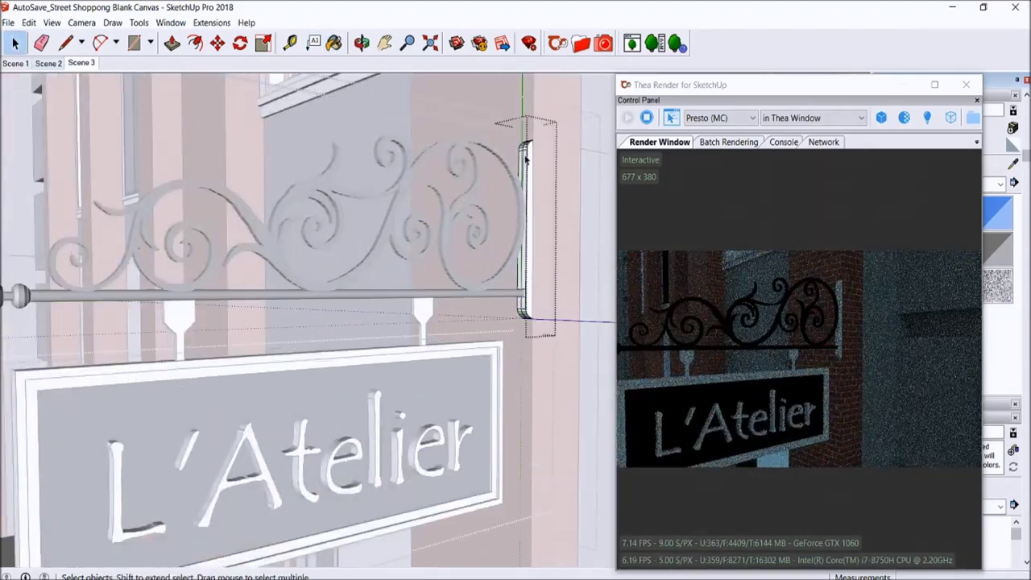
scroll(532, 147, "up", 1)
right_click(529, 156)
left_click(536, 290)
scroll(532, 242, "down", 2)
left_click(96, 63)
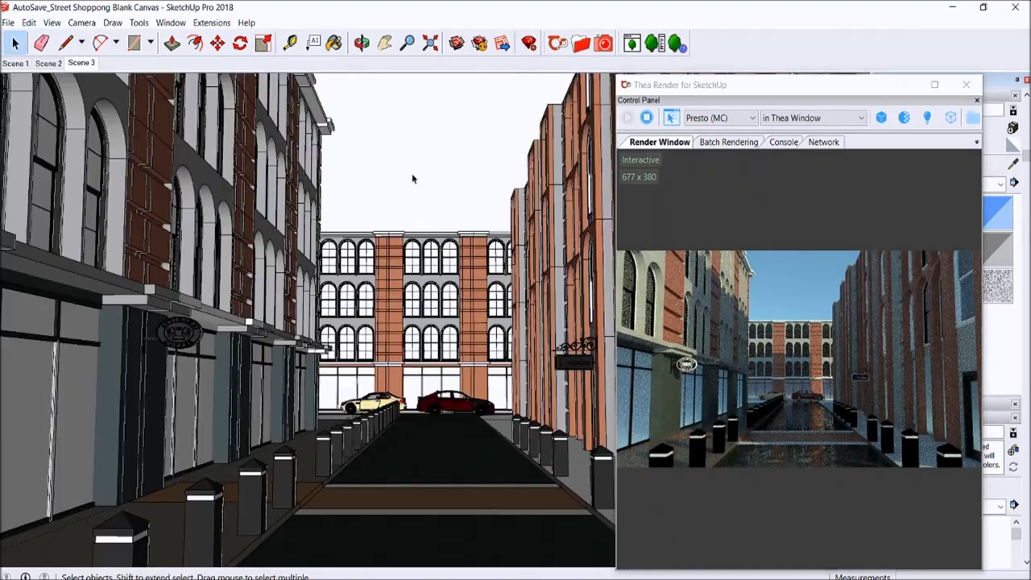
Orbit and zoom around the street to inspect the far building, then restore the Scene 3 view.
mouse_move(411, 173)
middle_mouse_down()
mouse_move(483, 391)
mouse_move(284, 304)
middle_mouse_up()
left_click(89, 64)
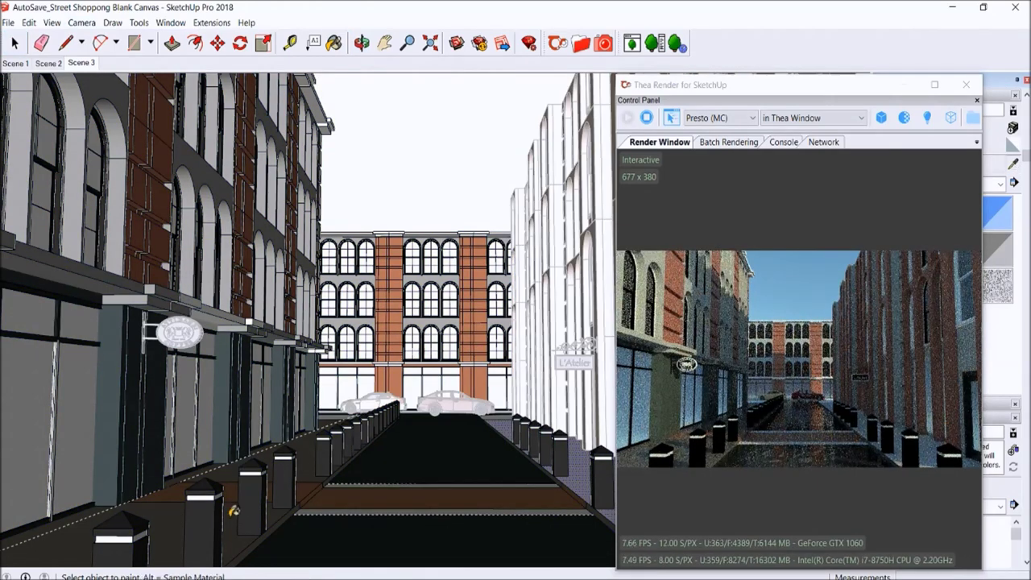
scroll(540, 475, "up", 2)
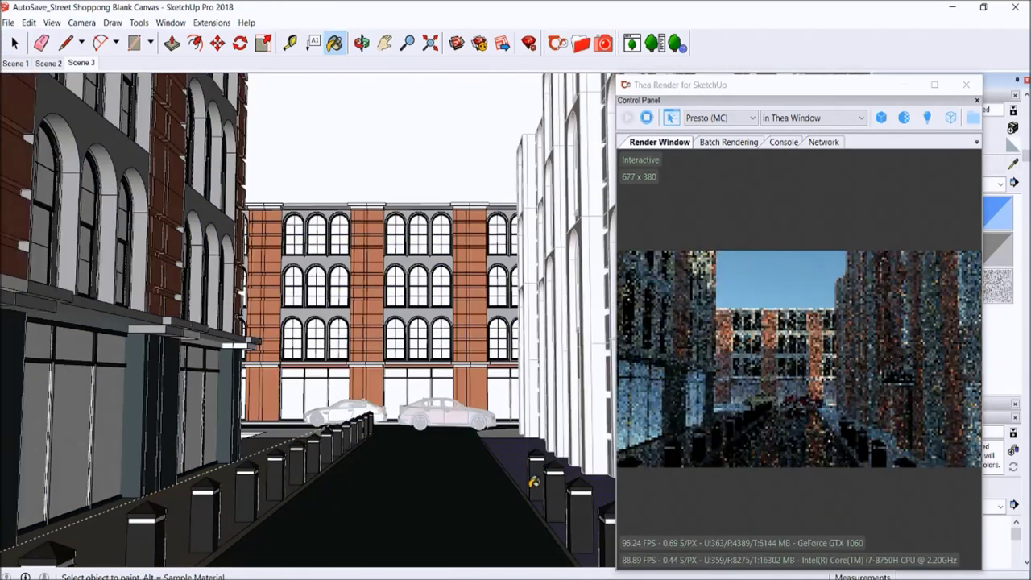
scroll(536, 496, "up", 2)
scroll(535, 493, "up", 1)
right_click(534, 490)
key("Escape")
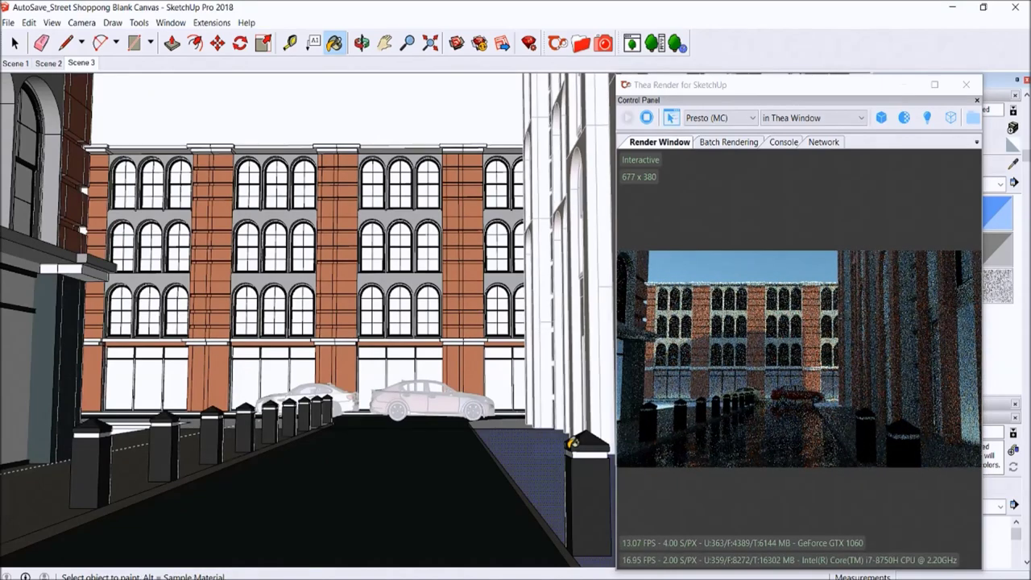
scroll(534, 488, "down", 1)
scroll(540, 471, "down", 1)
scroll(59, 81, "up", 1)
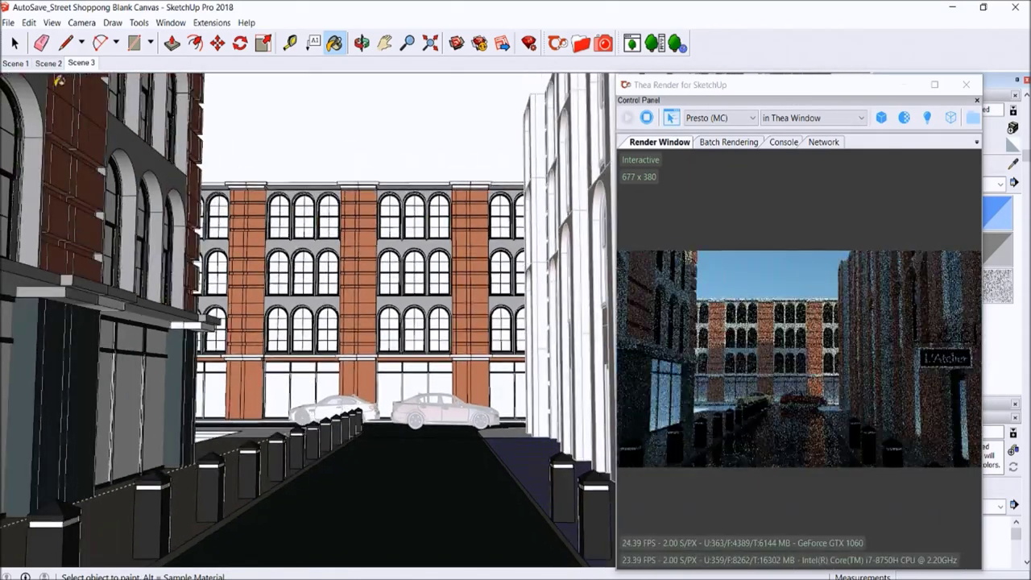
left_click(82, 63)
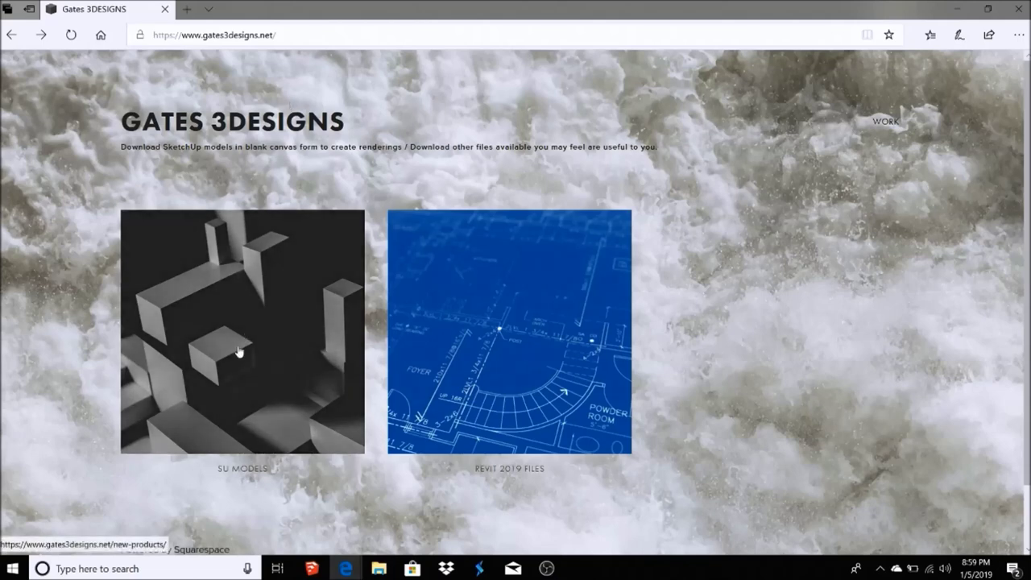
left_click(288, 363)
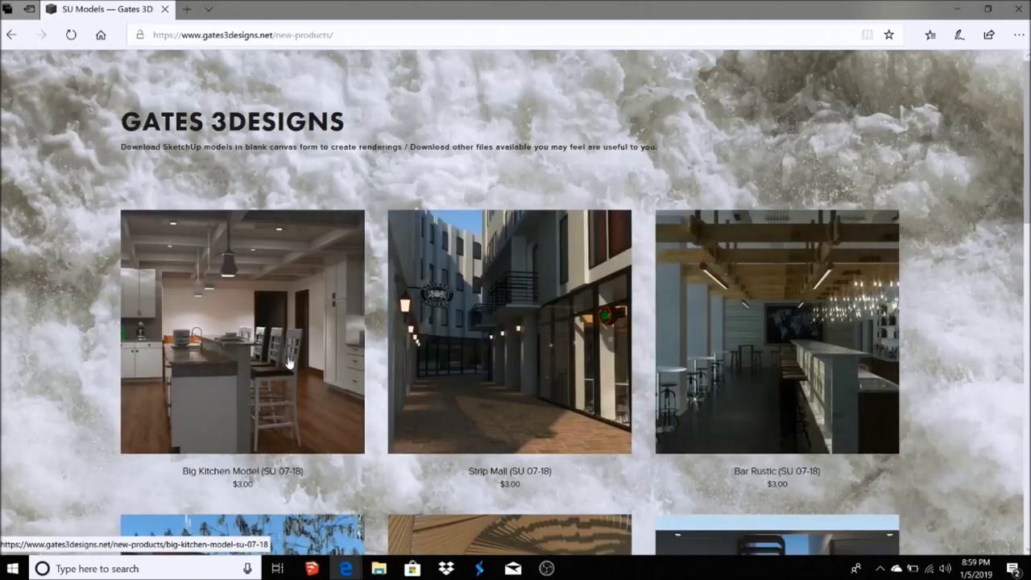
scroll(597, 123, "down", 1)
scroll(597, 123, "down", 1)
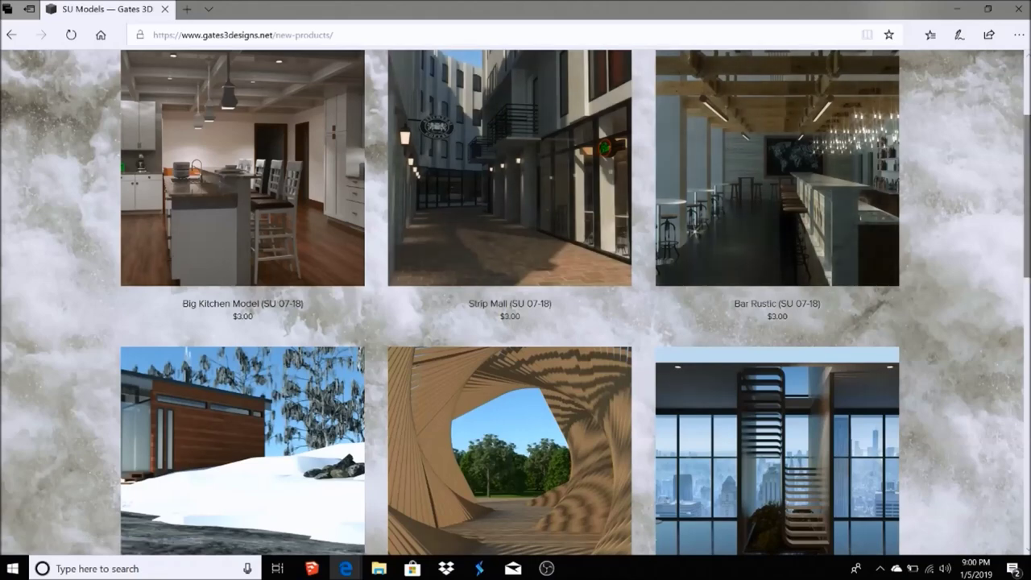
scroll(596, 122, "down", 3)
scroll(597, 275, "up", 5)
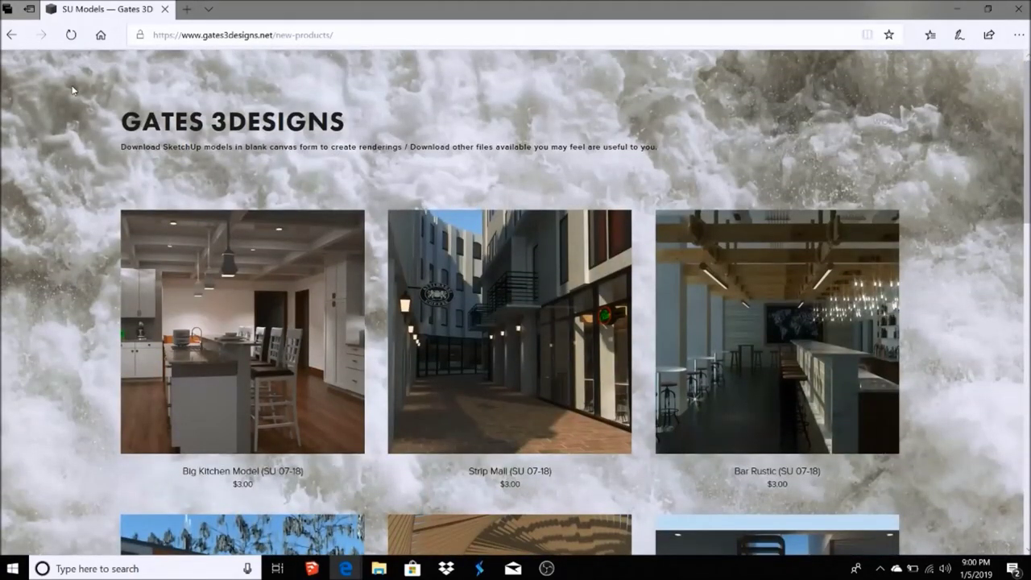
left_click(12, 34)
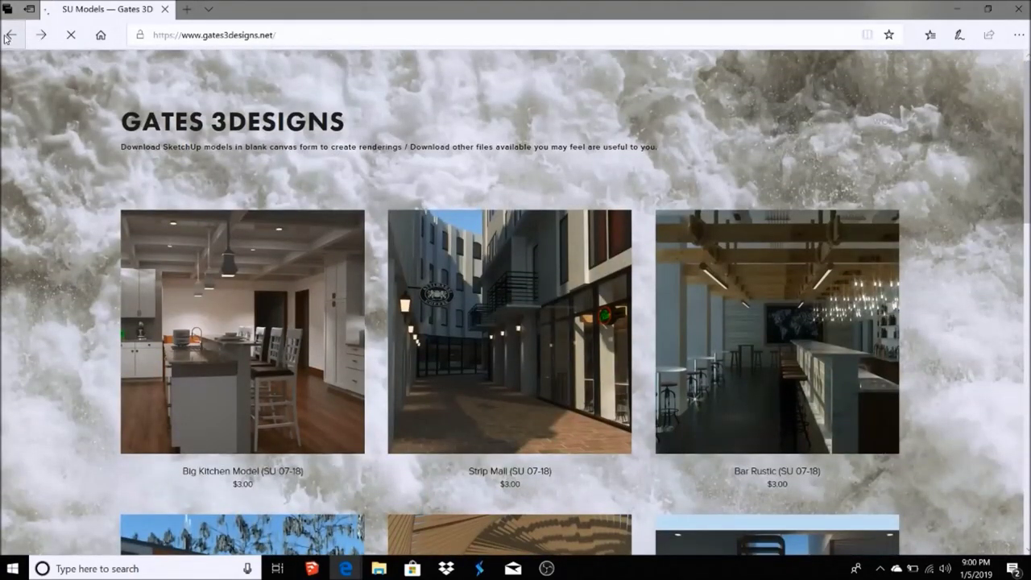